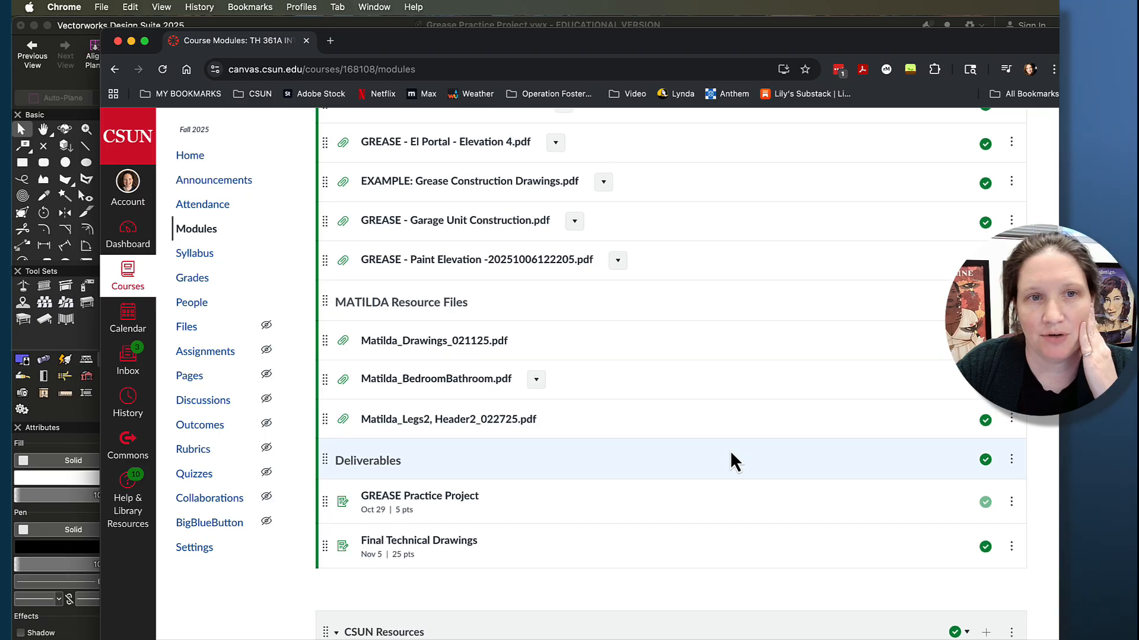
- Review the GREASE module materials in Canvas, and in Vectorworks examine the reference drawing pages beside the framed doorway wall
scroll(736, 448, up, 4)
scroll(751, 448, up, 2)
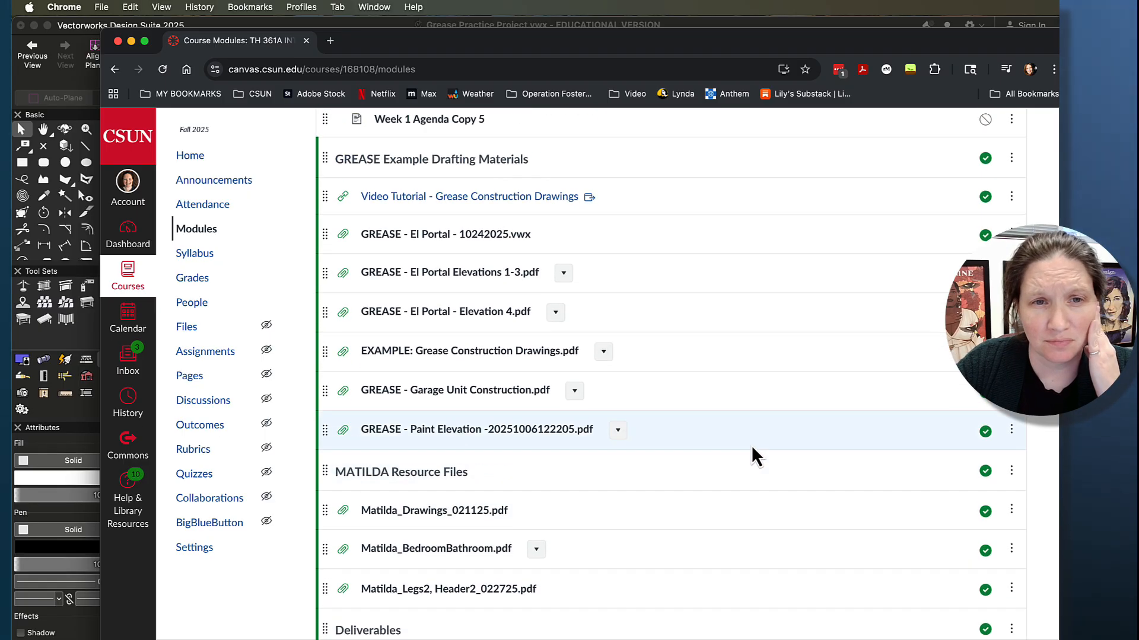
click(266, 23)
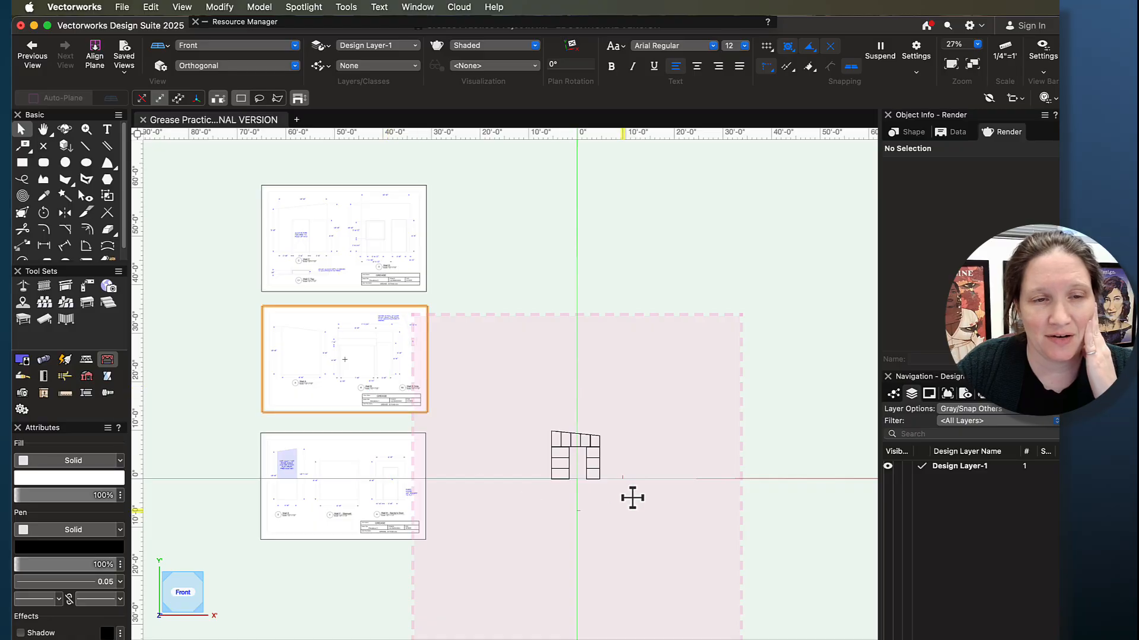
scroll(600, 525, up, 3)
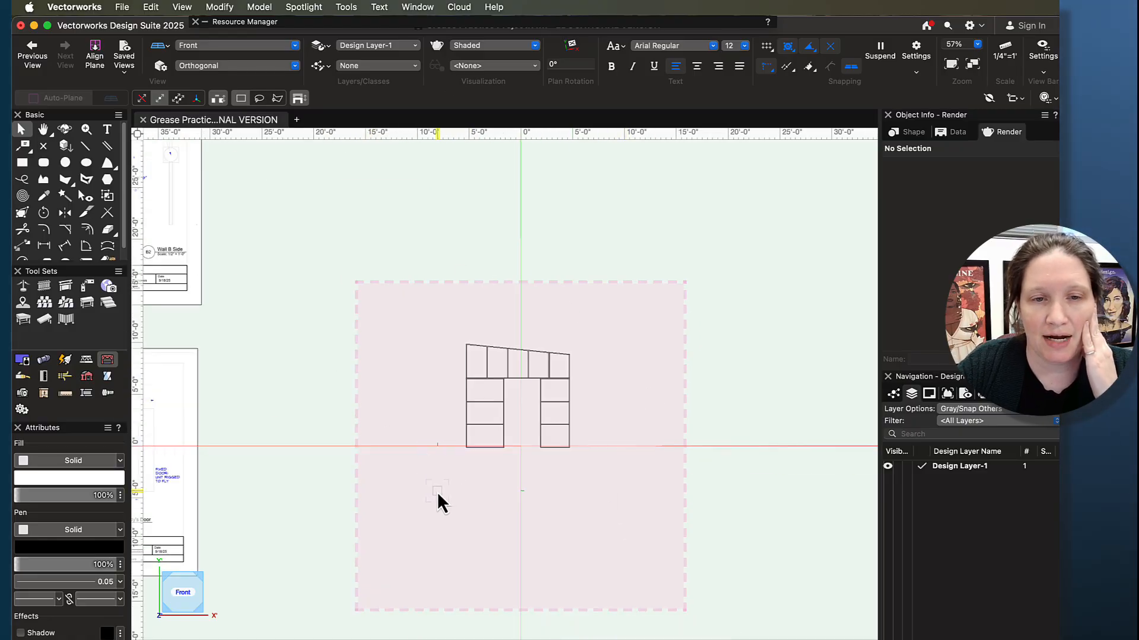
scroll(407, 445, down, 2)
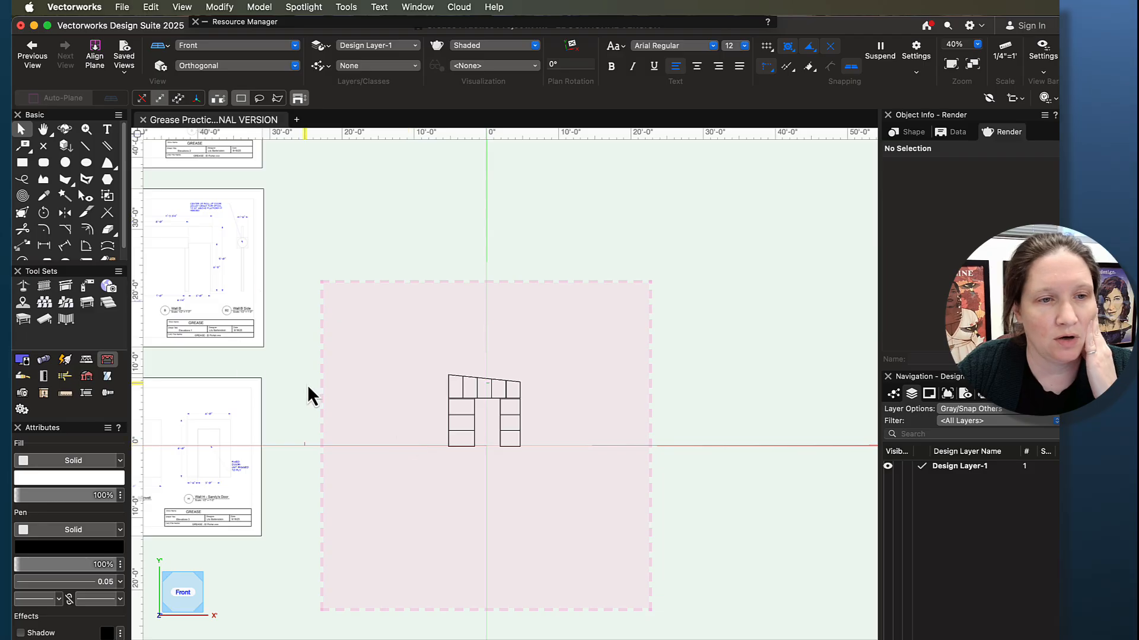
middle_drag(308, 394, 503, 326)
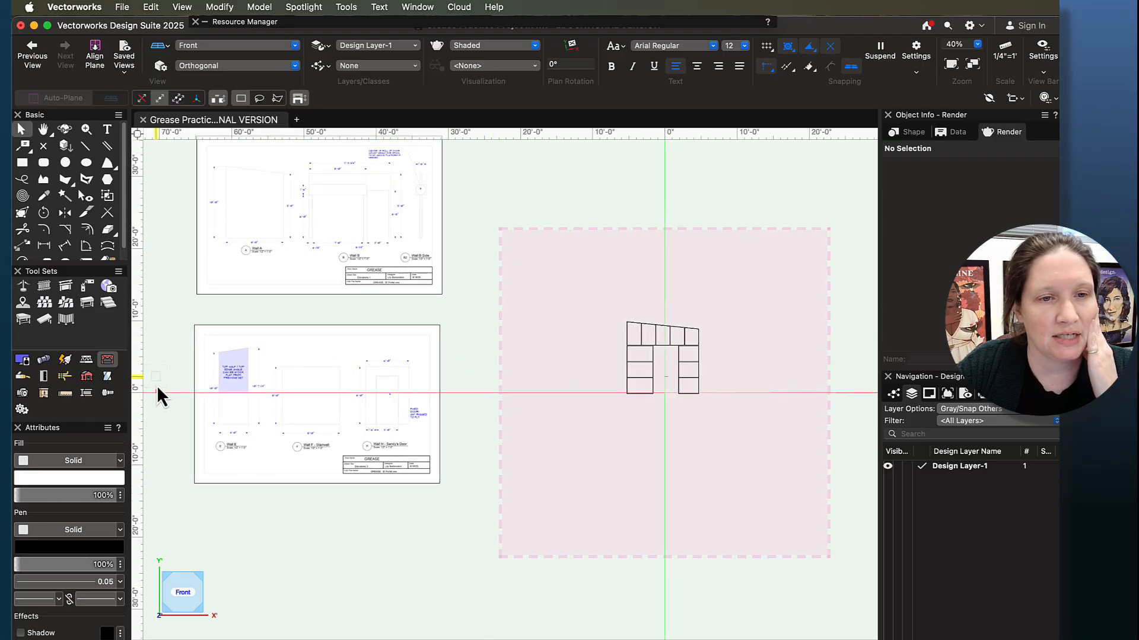
middle_drag(170, 487, 199, 590)
middle_drag(546, 232, 468, 380)
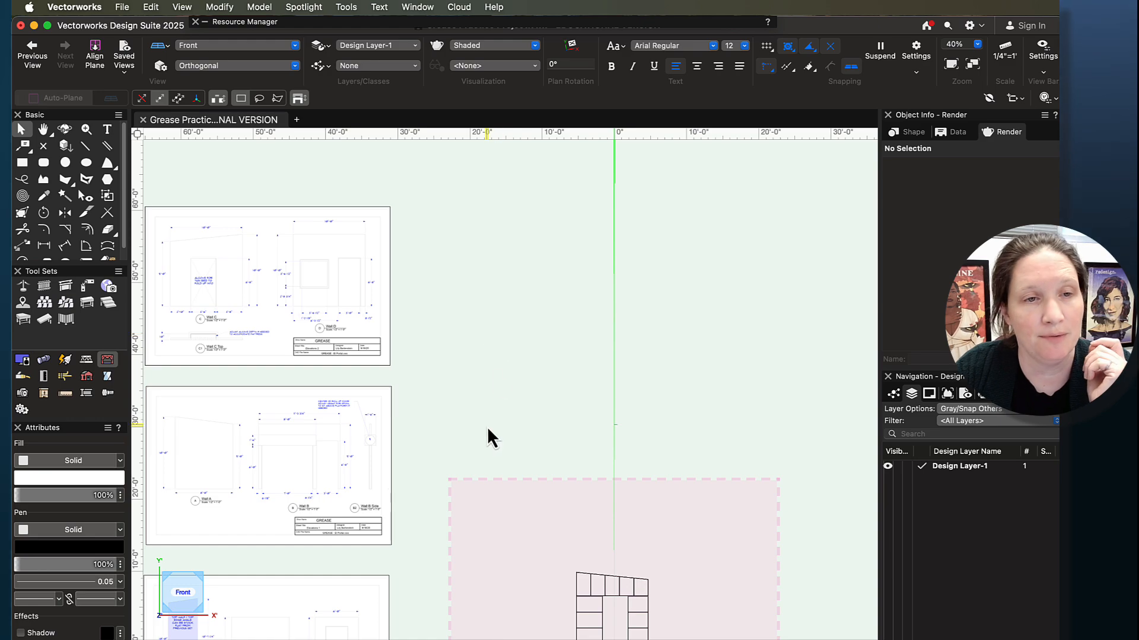
middle_drag(495, 413, 472, 191)
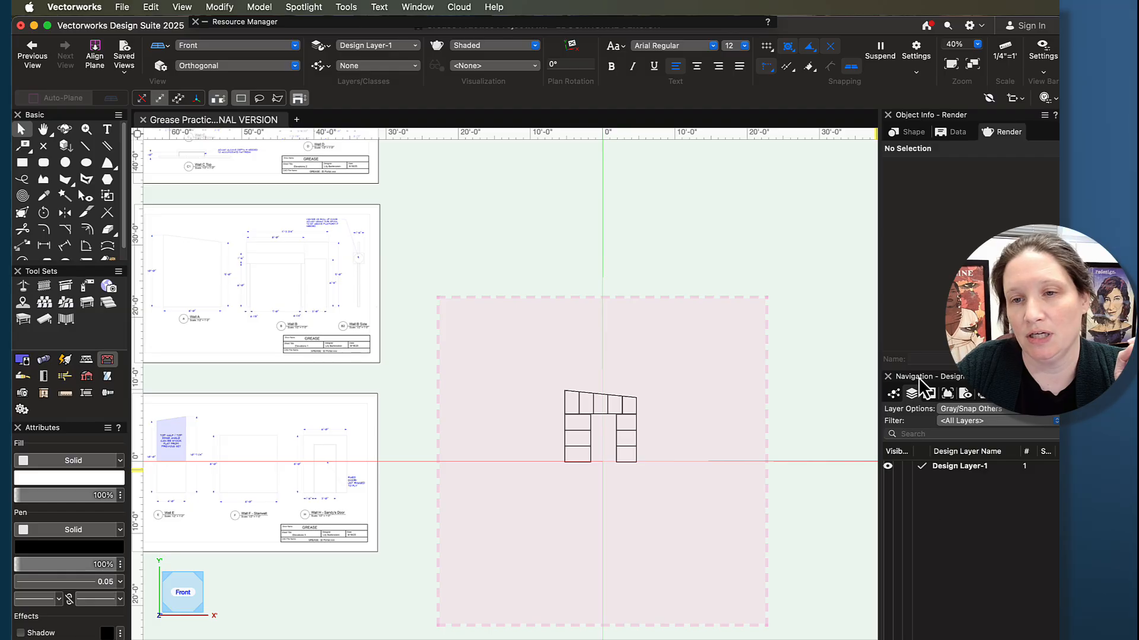
- Check the sheet layers and design layers of the Grease Practice Project drawing
click(928, 393)
click(912, 394)
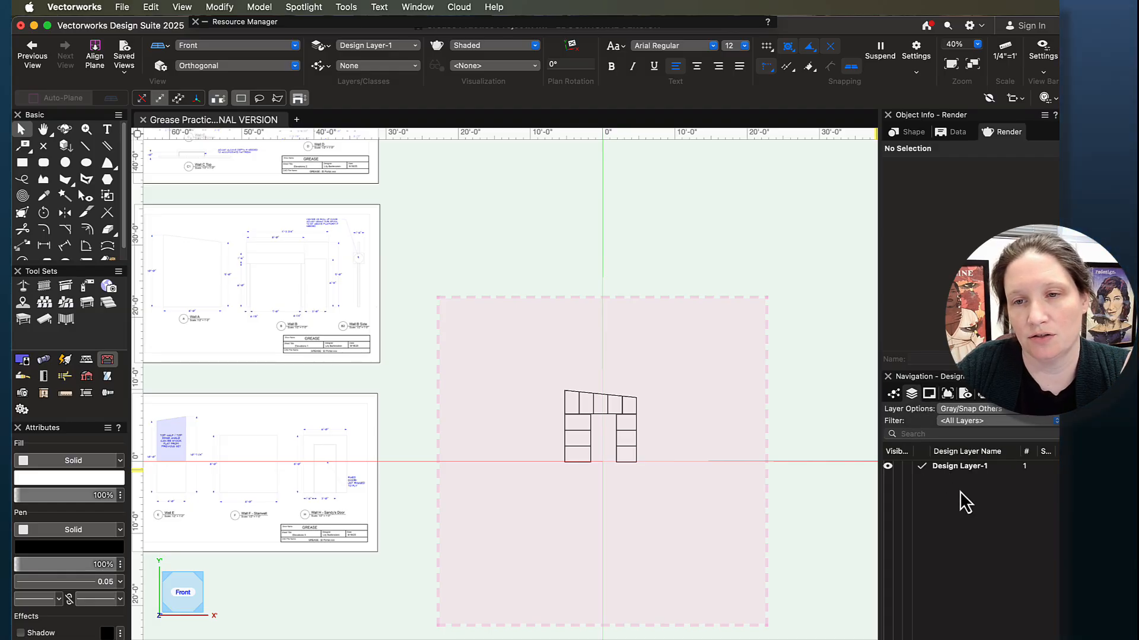
click(929, 394)
click(912, 393)
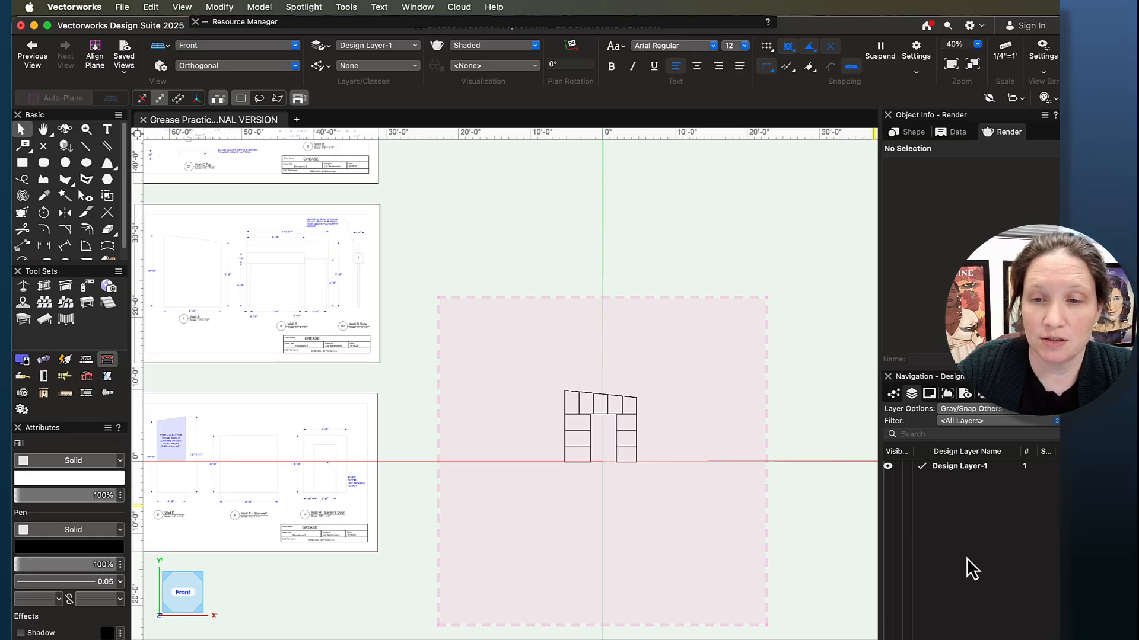
- Resize the Vectorworks window, switch to the Canvas modules in Chrome and shrink the browser window to fit the screen
drag(1053, 639, 1047, 628)
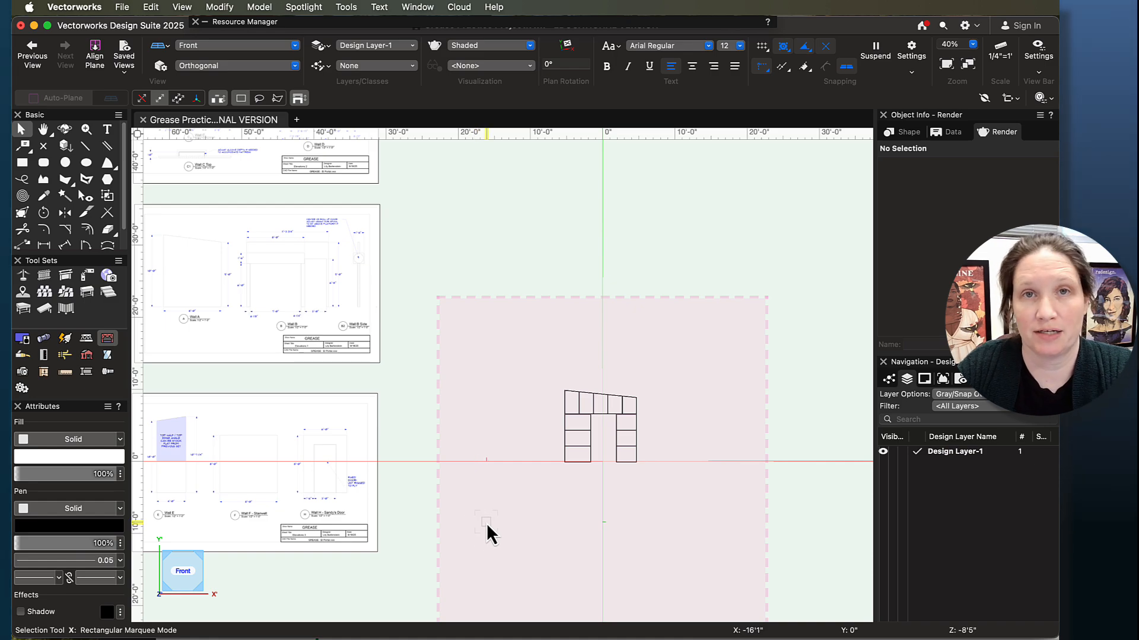
click(421, 639)
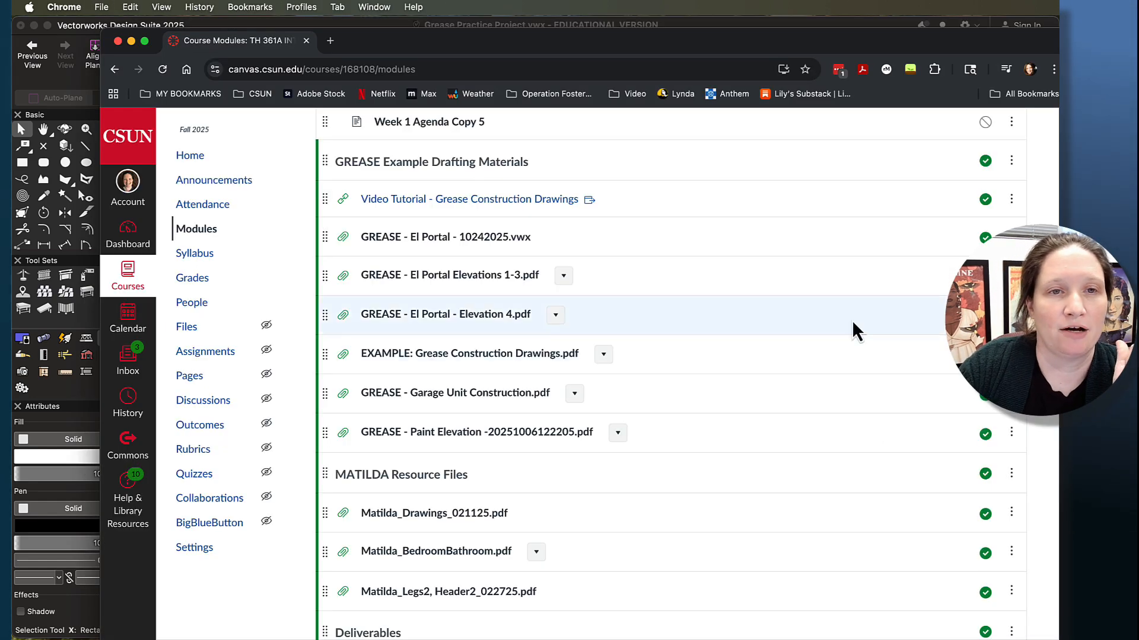
drag(1059, 639, 973, 554)
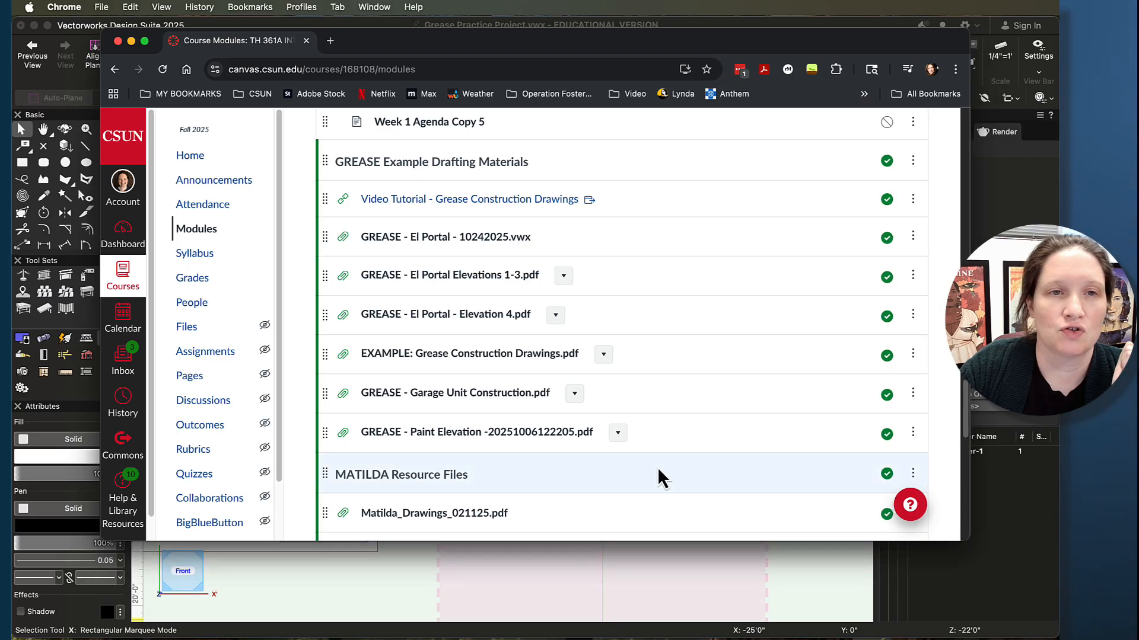
- Open the Resource Files: Template page from the Week 9-10 VectorWorks for the Scene Shop module
scroll(652, 464, up, 5)
scroll(653, 468, up, 2)
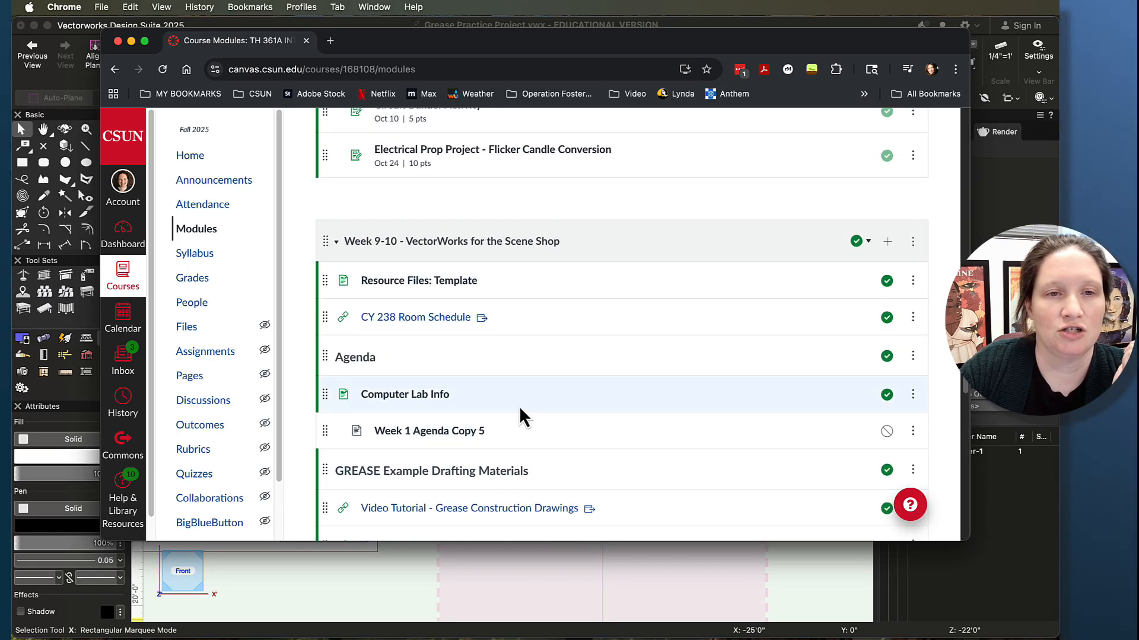
click(412, 284)
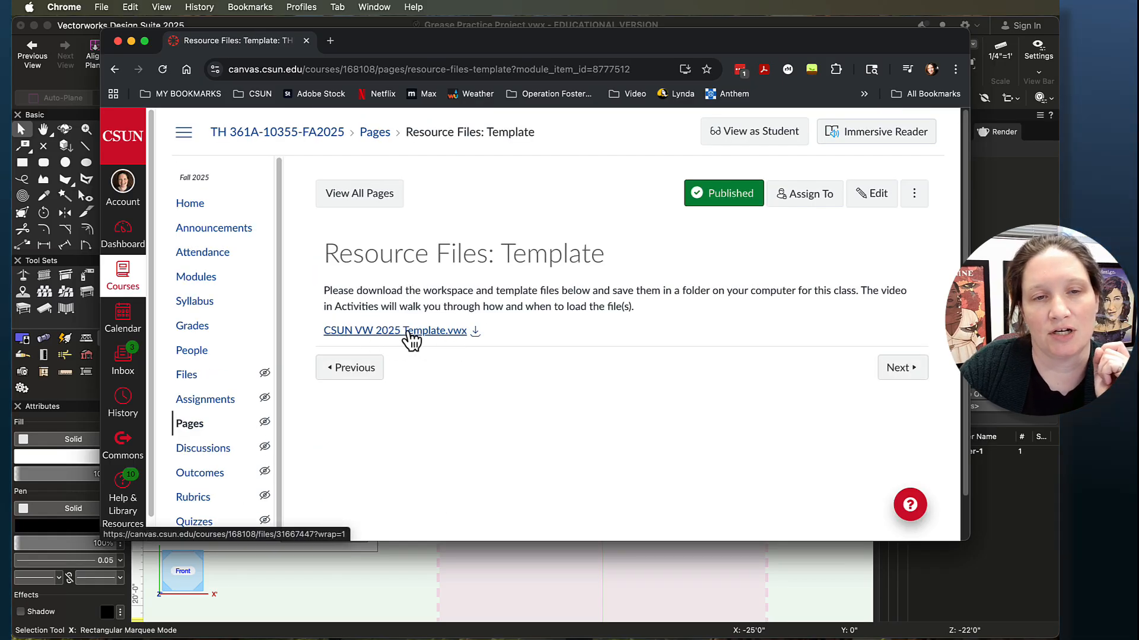
- Switch to Vectorworks, open CSUN VW 2025 Template.vwx from Downloads and display its sheet layers
click(132, 41)
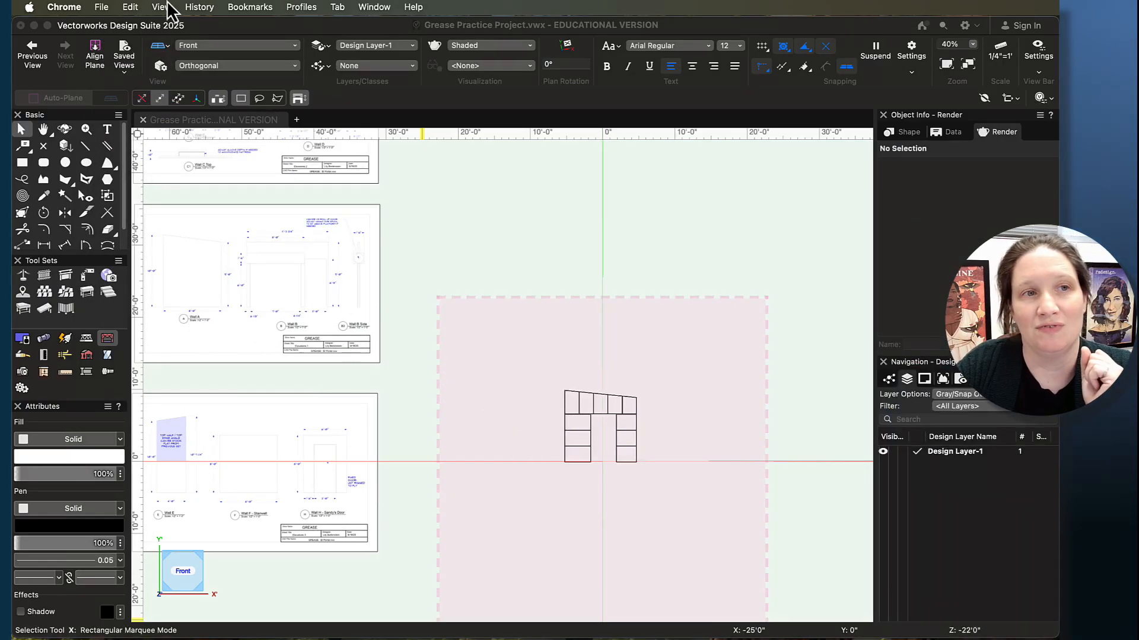
click(102, 7)
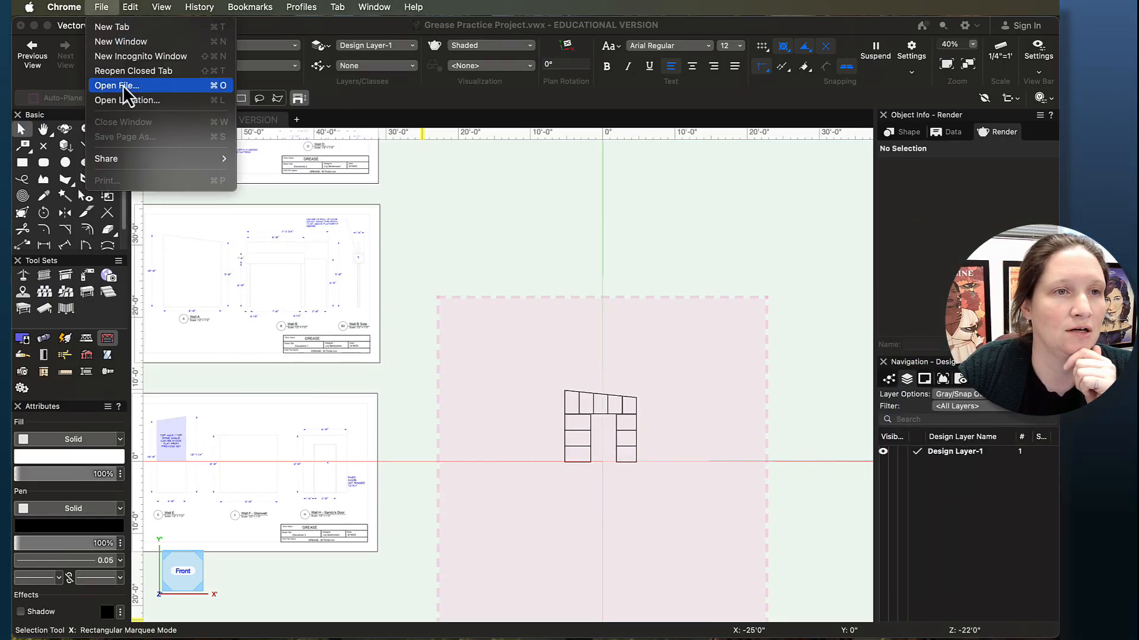
click(143, 28)
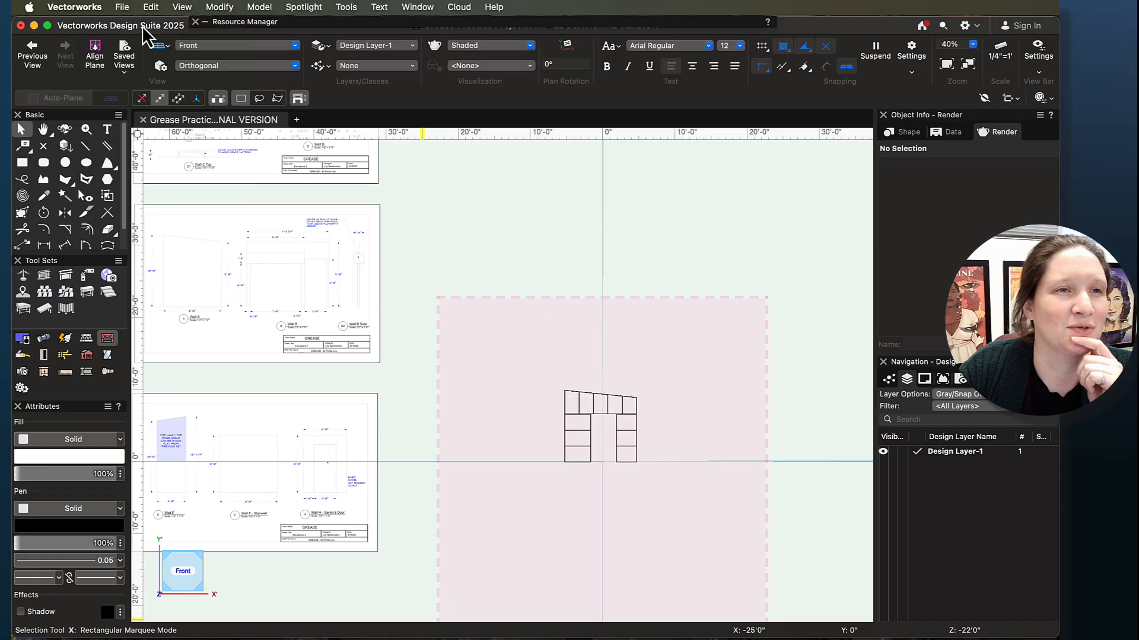
click(119, 7)
mouse_move(151, 73)
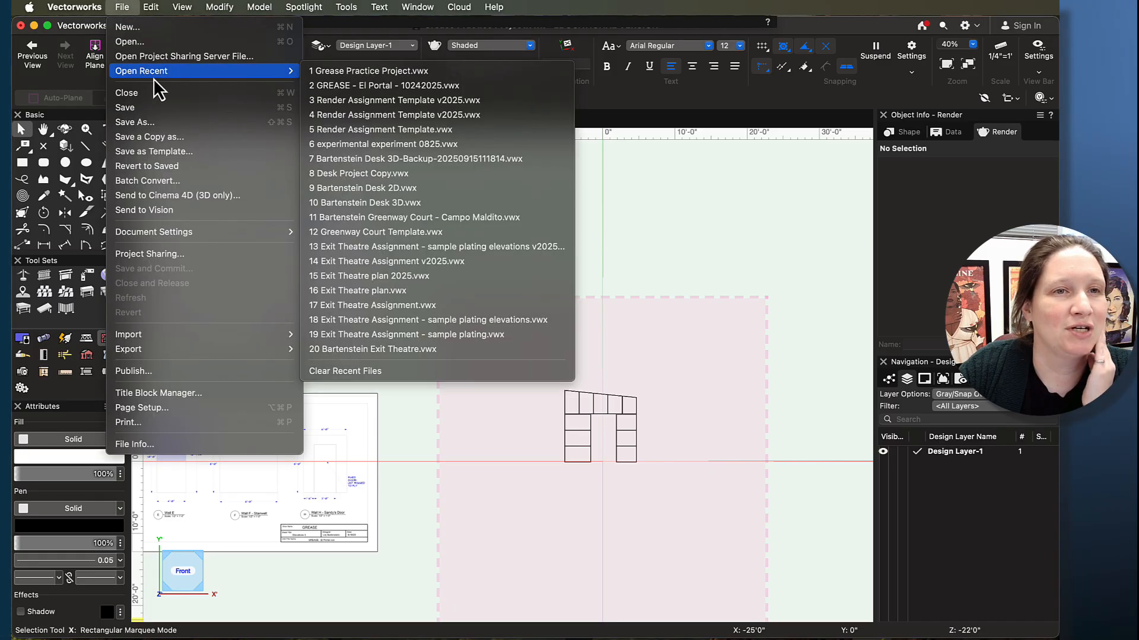
click(130, 42)
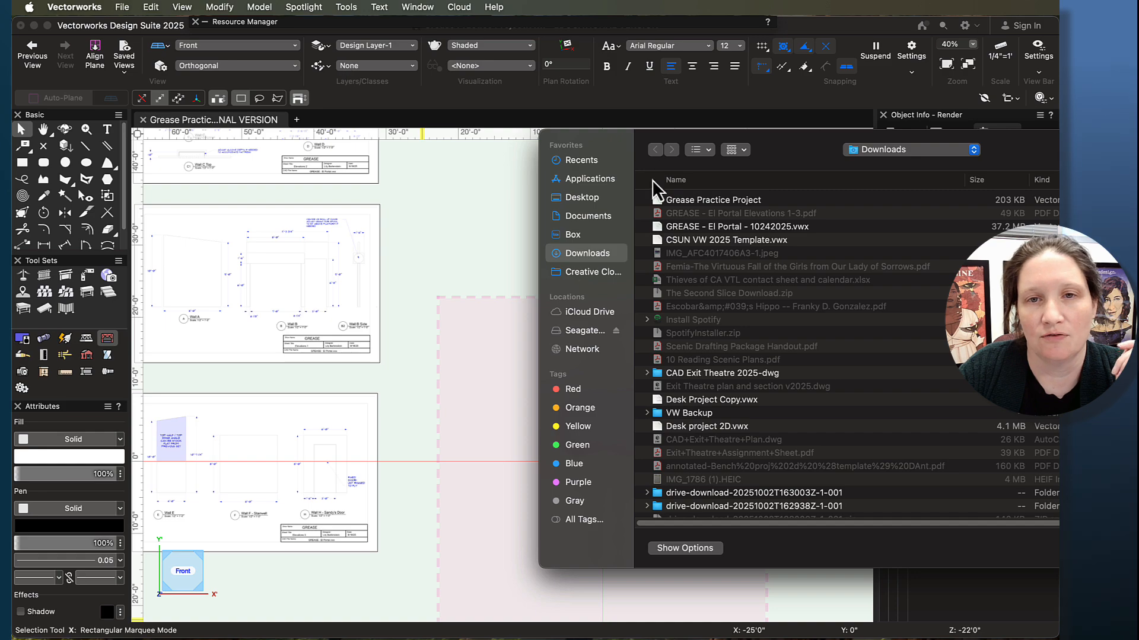
double_click(670, 242)
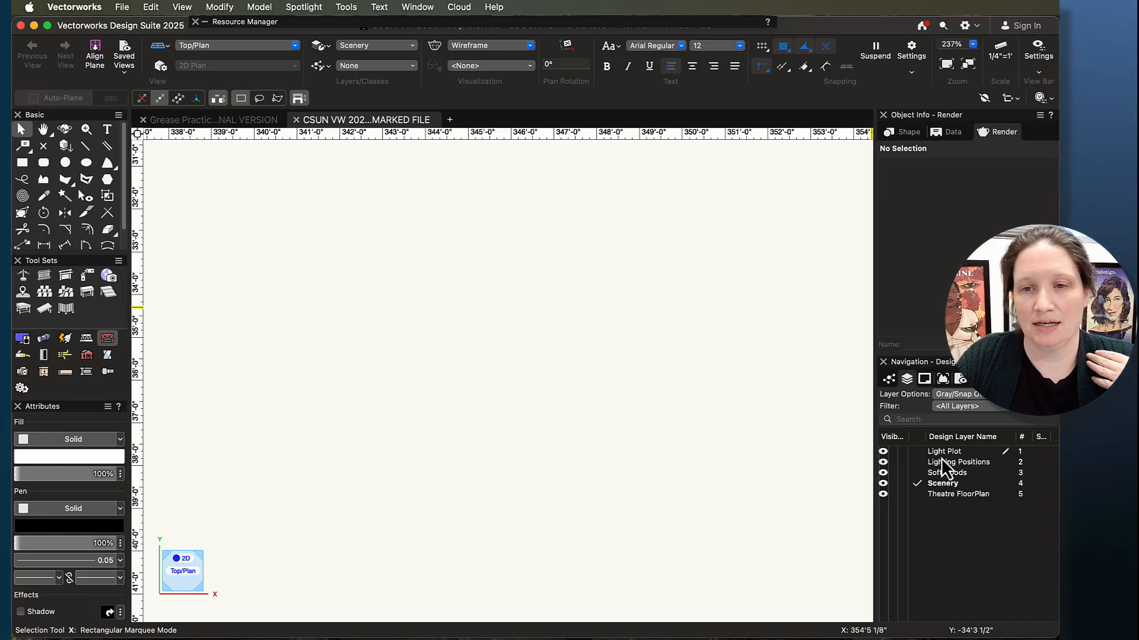
click(924, 380)
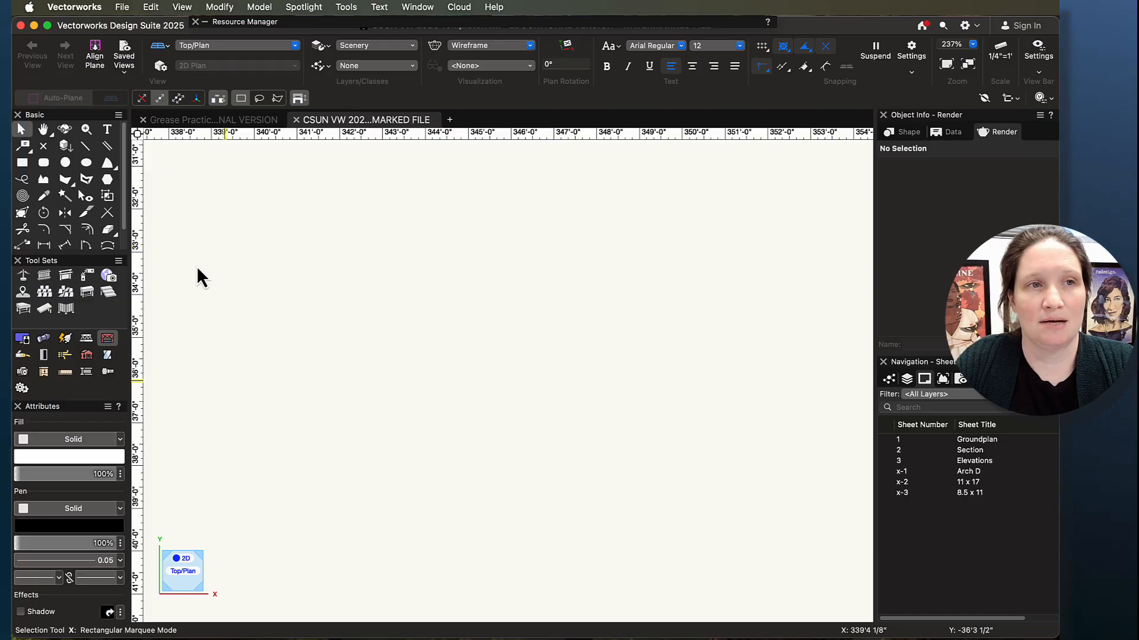
- Save the template as a new Vectorworks drawing on the Desktop, named with the author's first name followed by "Grease Practice Project"
click(118, 5)
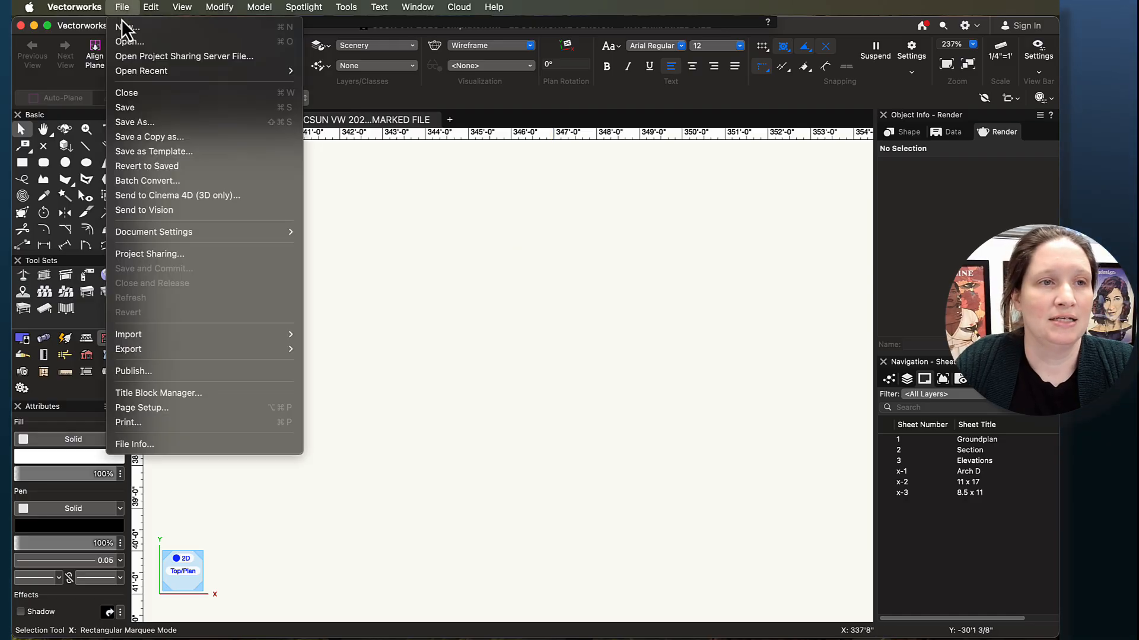
click(144, 123)
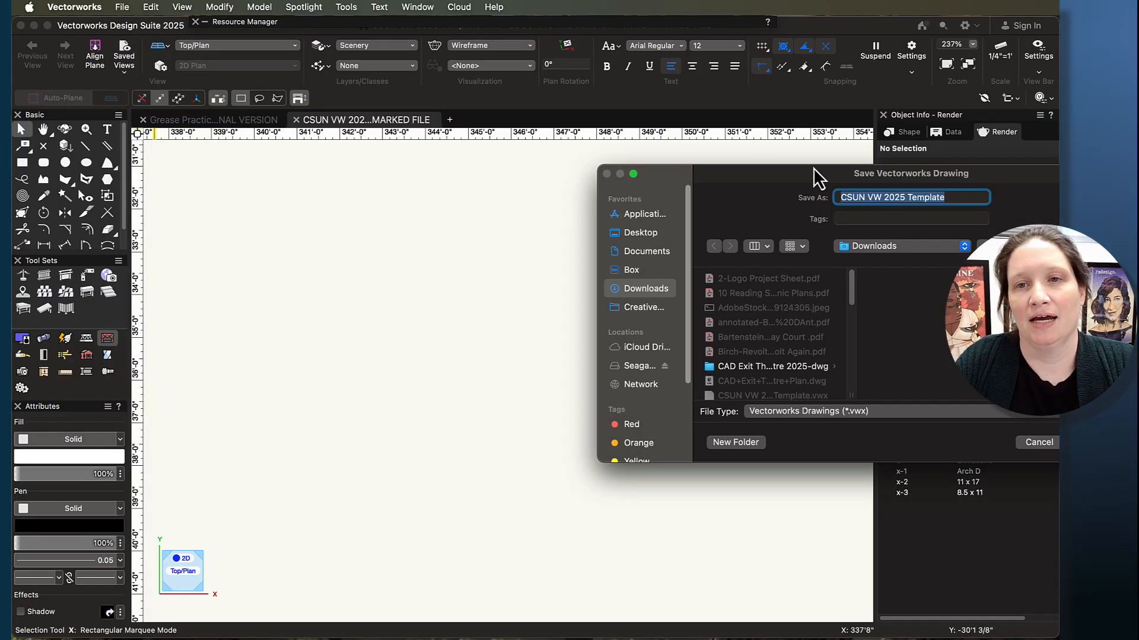
drag(670, 151, 653, 158)
click(490, 224)
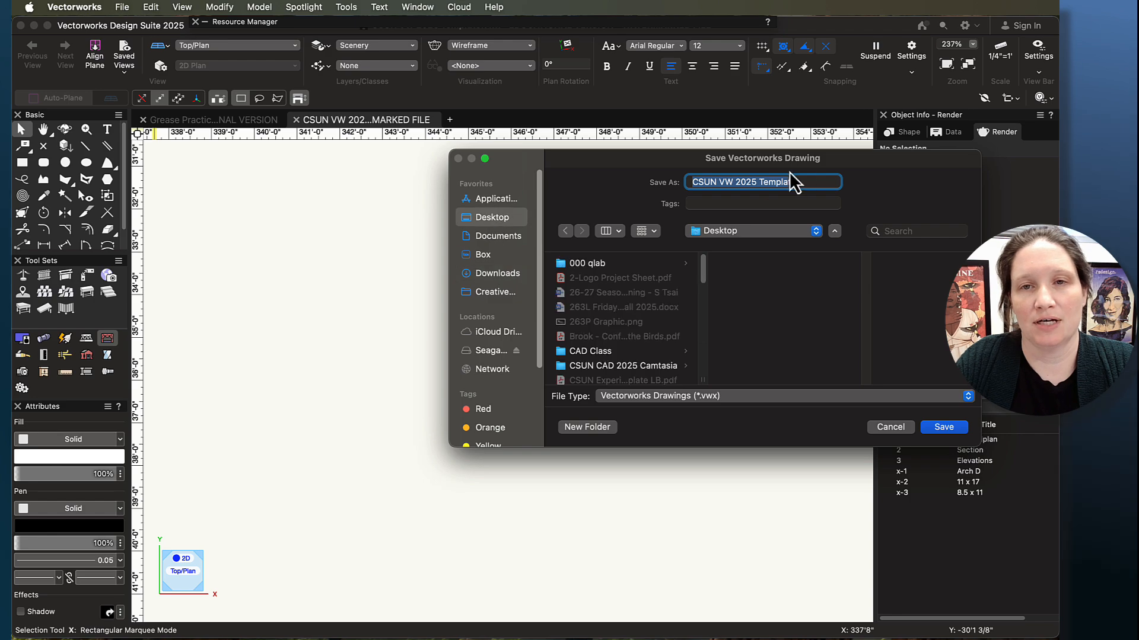
text(Lily)
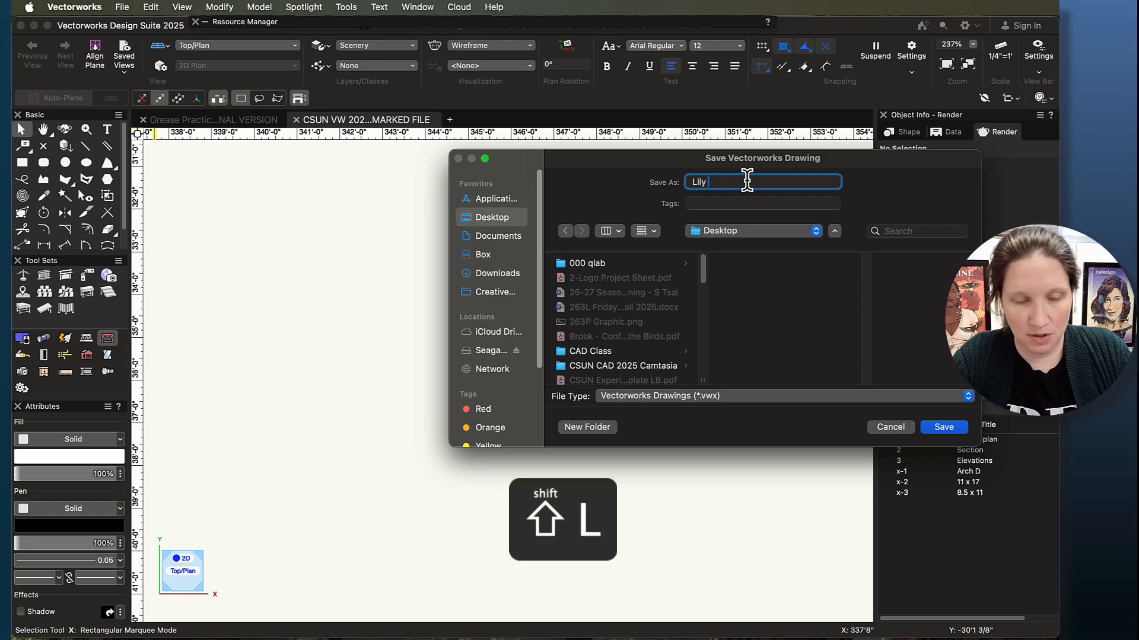
text( Grease)
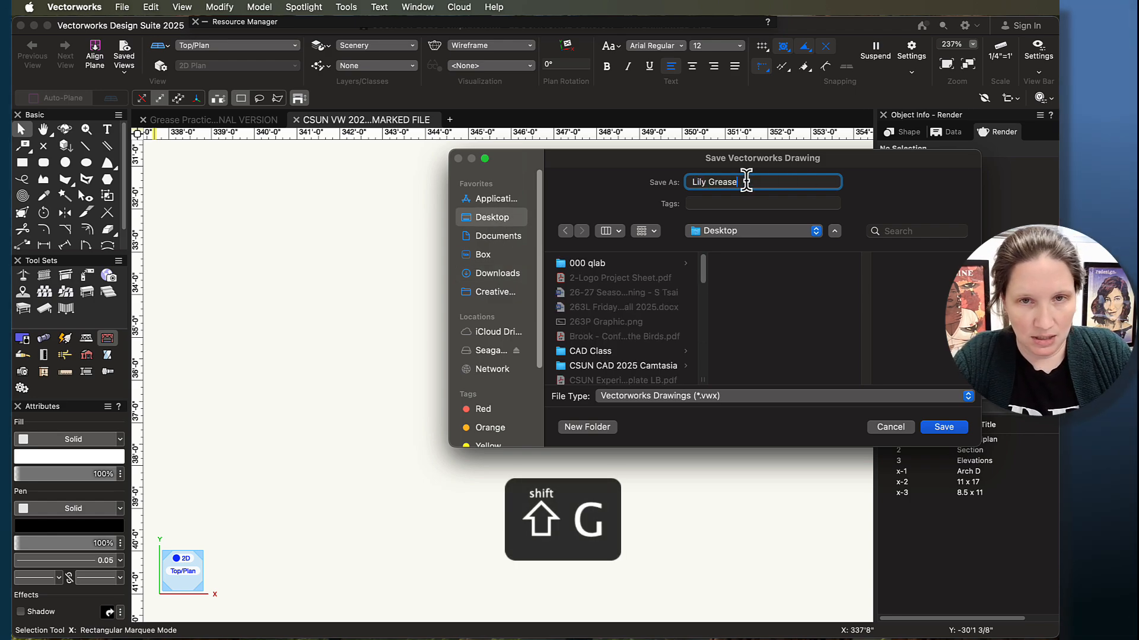
text( P)
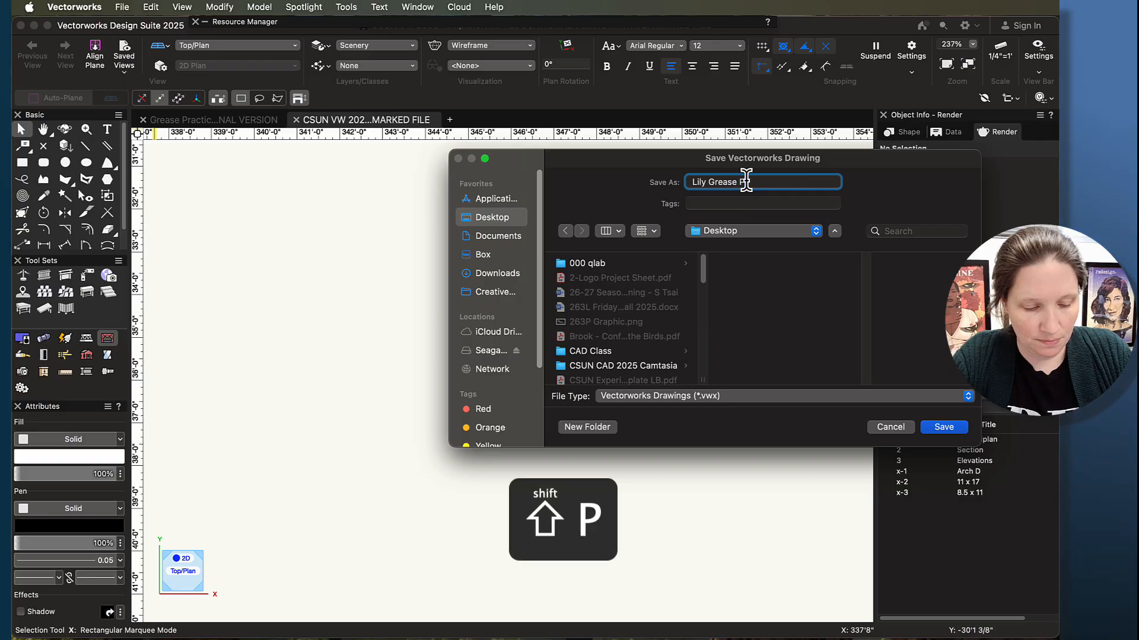
text(ractice PRojec)
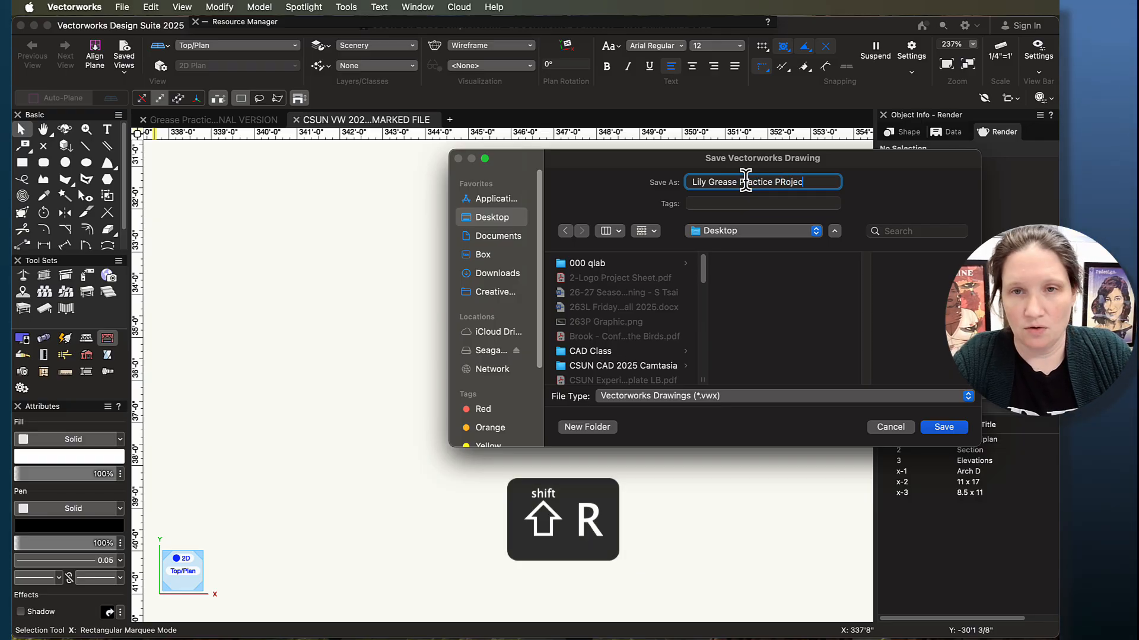
text(t)
key(Left)
key(Left)
key(Left)
key(Left)
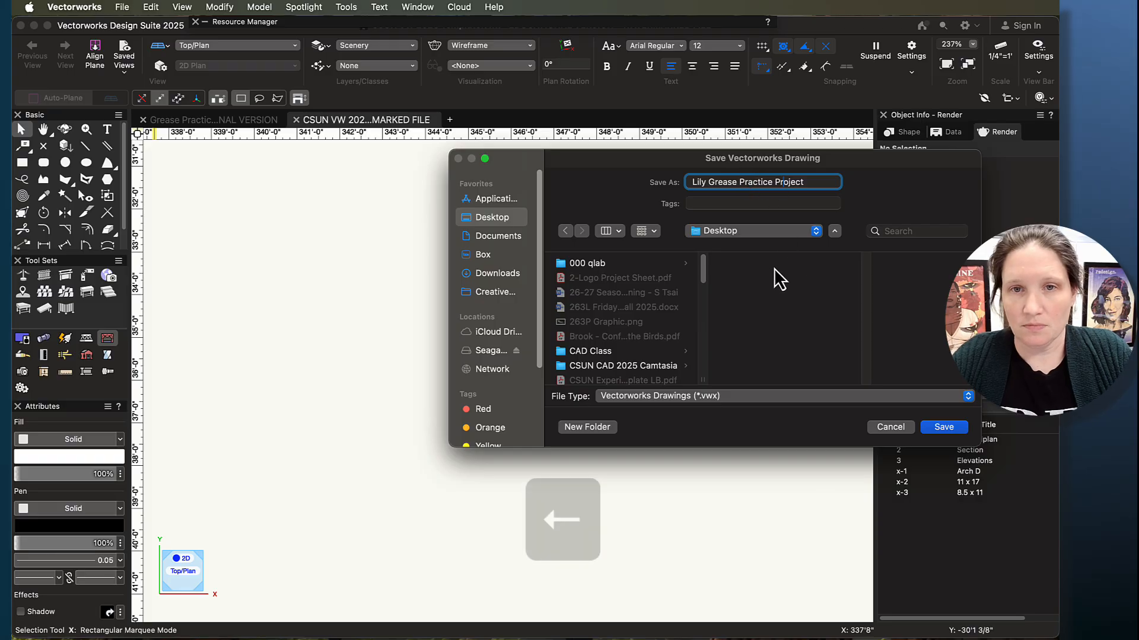
click(946, 427)
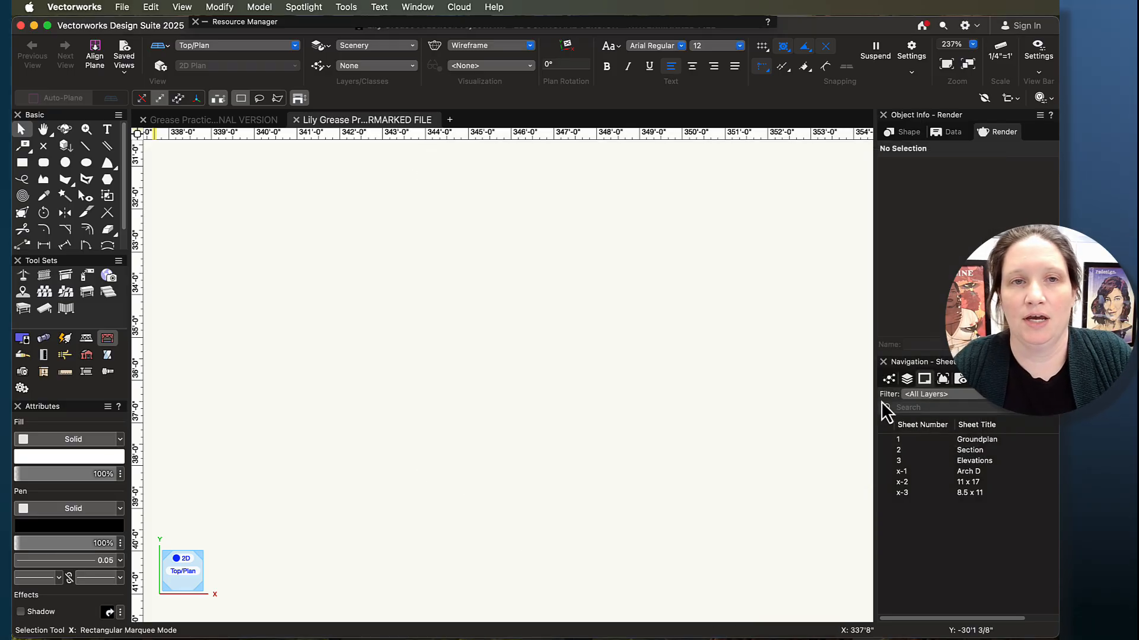
- Copy all the framed doorway wall objects from the original Grease Practice Project file and return to the new drawing
click(179, 122)
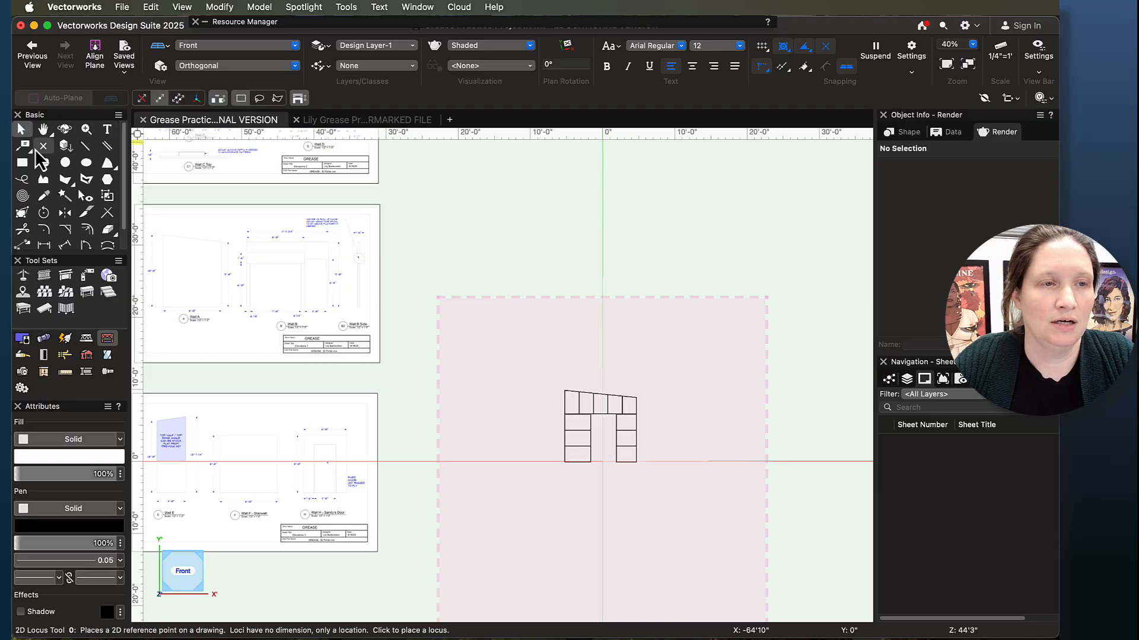
click(664, 474)
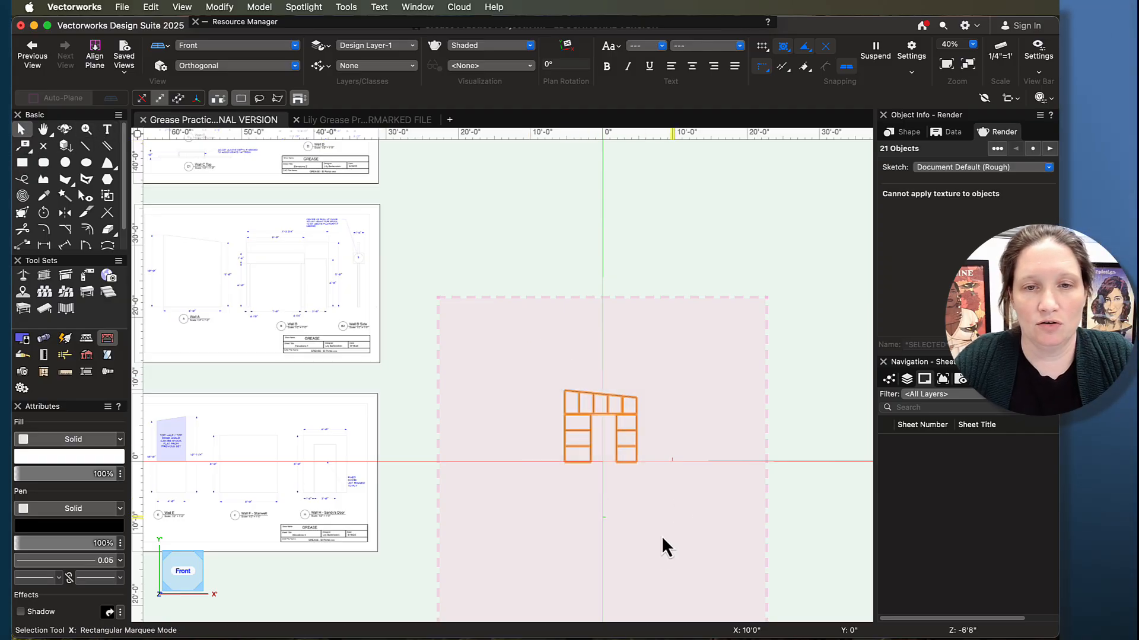
key(super+c)
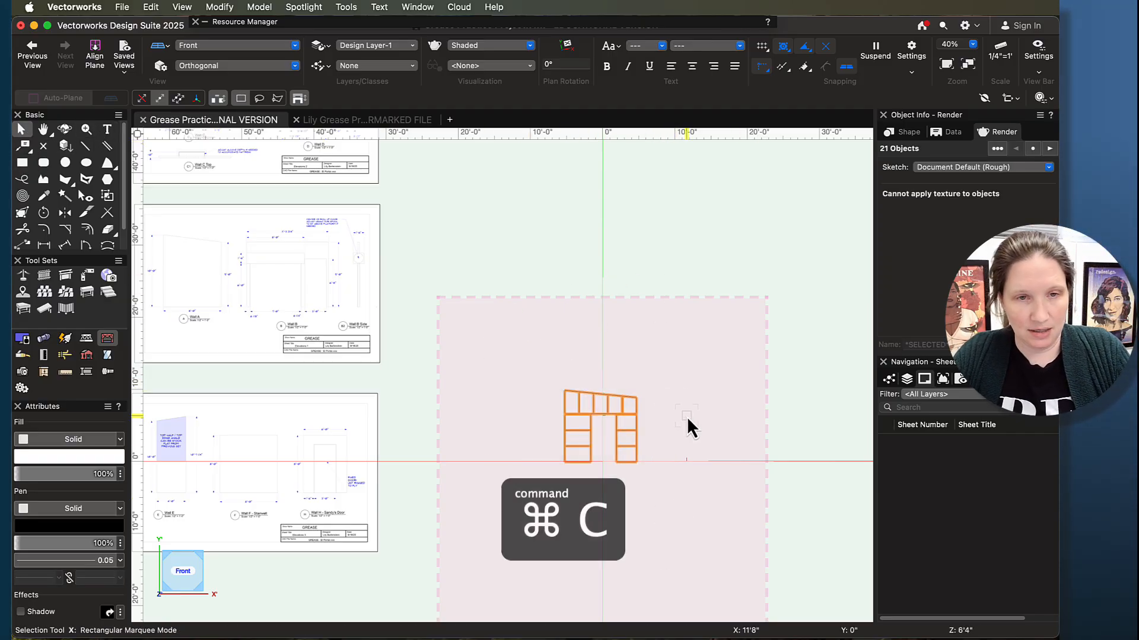
scroll(687, 416, down, 1)
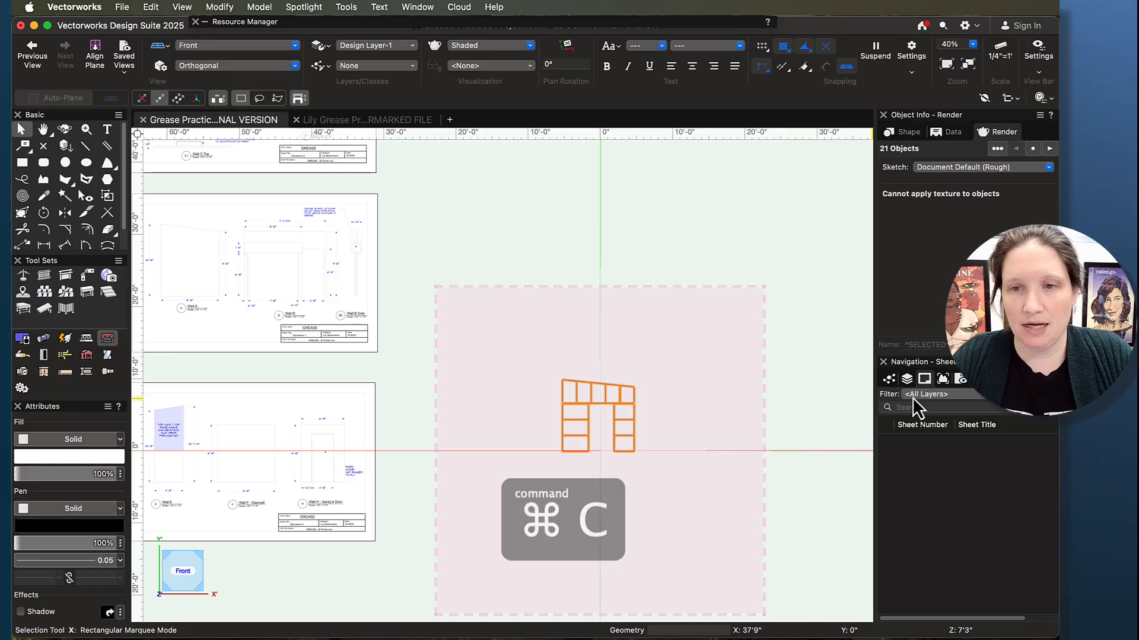
click(379, 122)
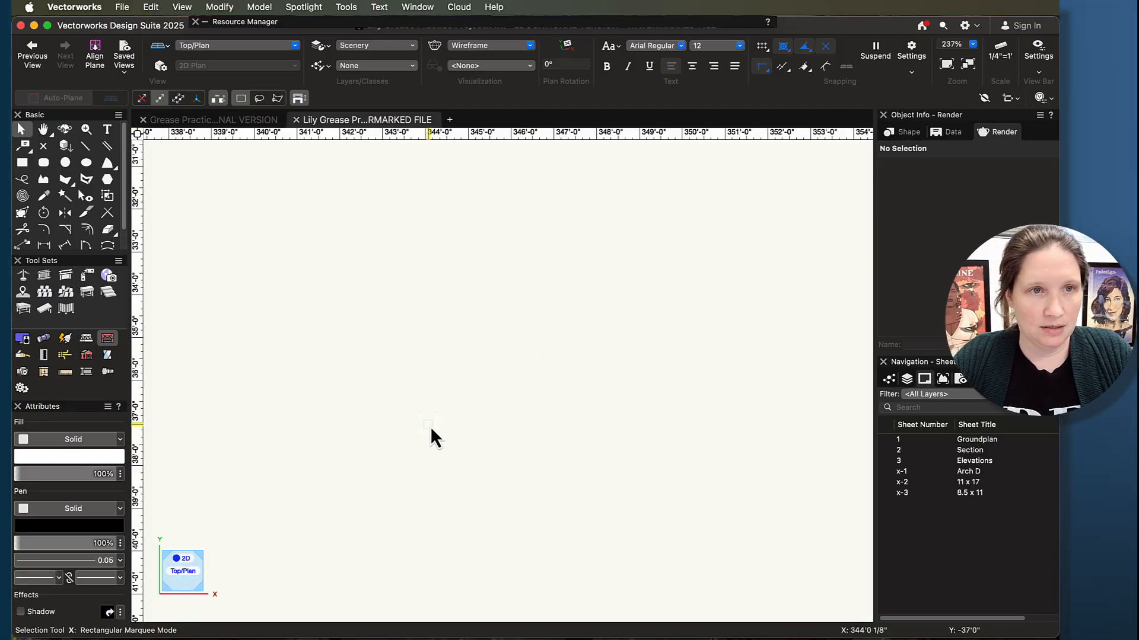
- Paste the copied framed doorway wall near the origin and rotate it so its full face shows in Top/Plan view
mouse_move(481, 397)
middle_down()
mouse_move(514, 401)
mouse_move(595, 454)
middle_up()
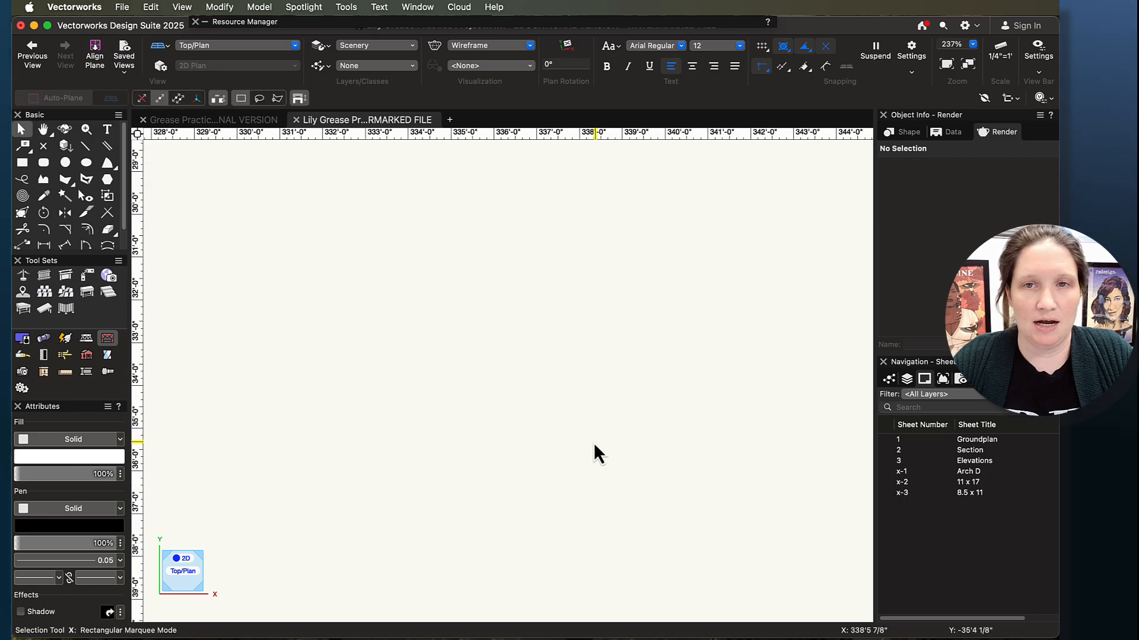
click(949, 66)
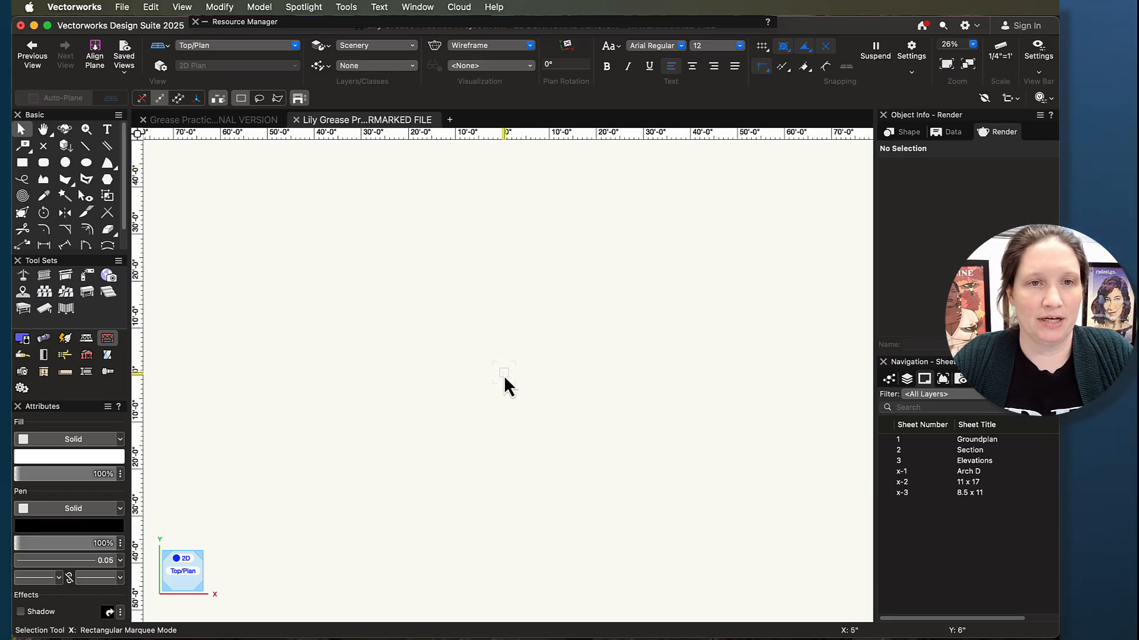
key(super+v)
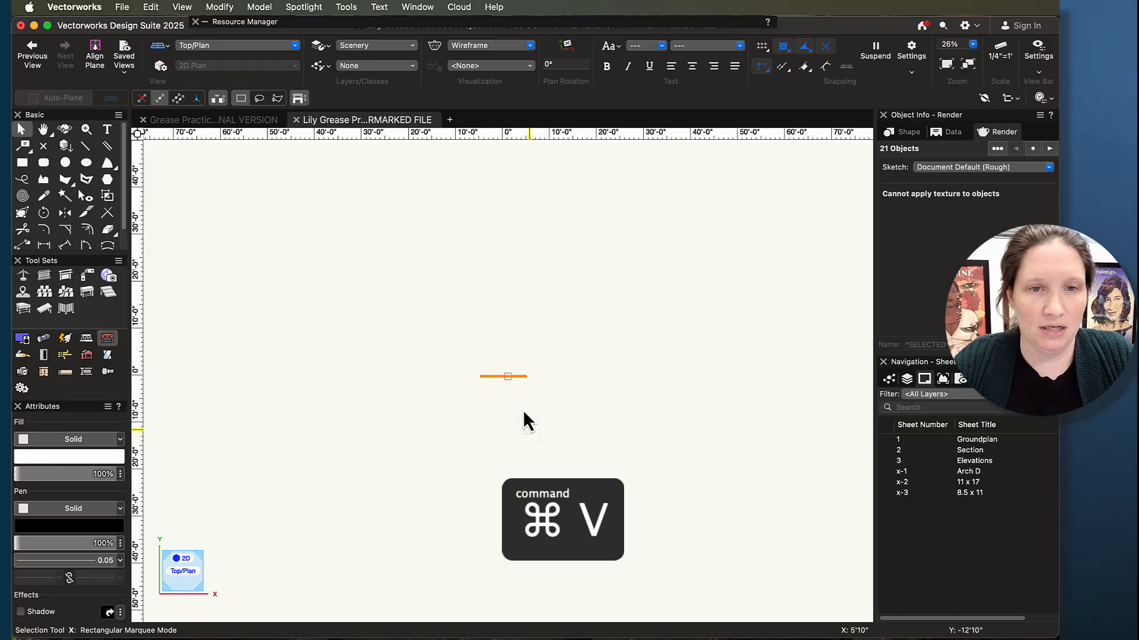
scroll(497, 387, up, 2)
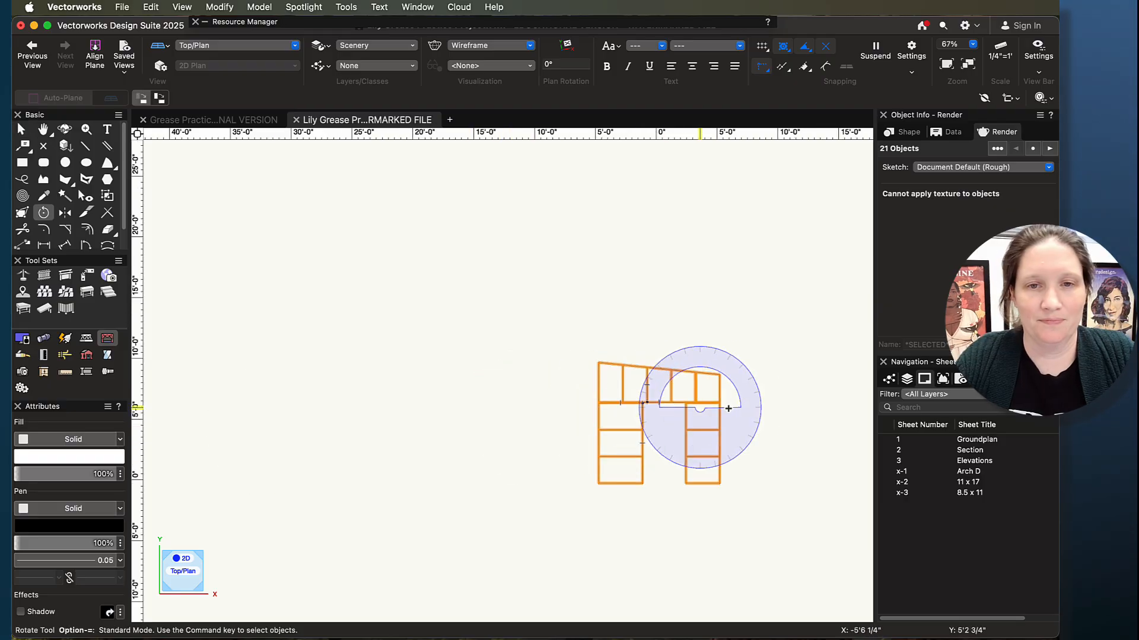
middle_drag(754, 432, 657, 422)
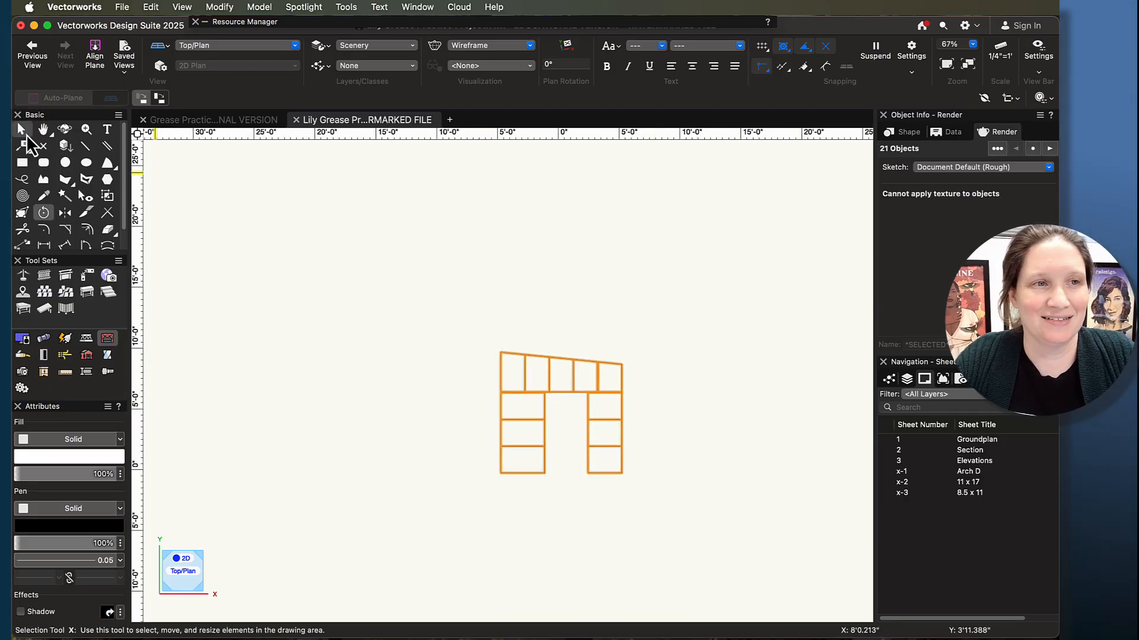
click(23, 131)
mouse_move(516, 471)
middle_down()
mouse_move(465, 444)
mouse_move(511, 479)
middle_up()
scroll(509, 432, up, 5)
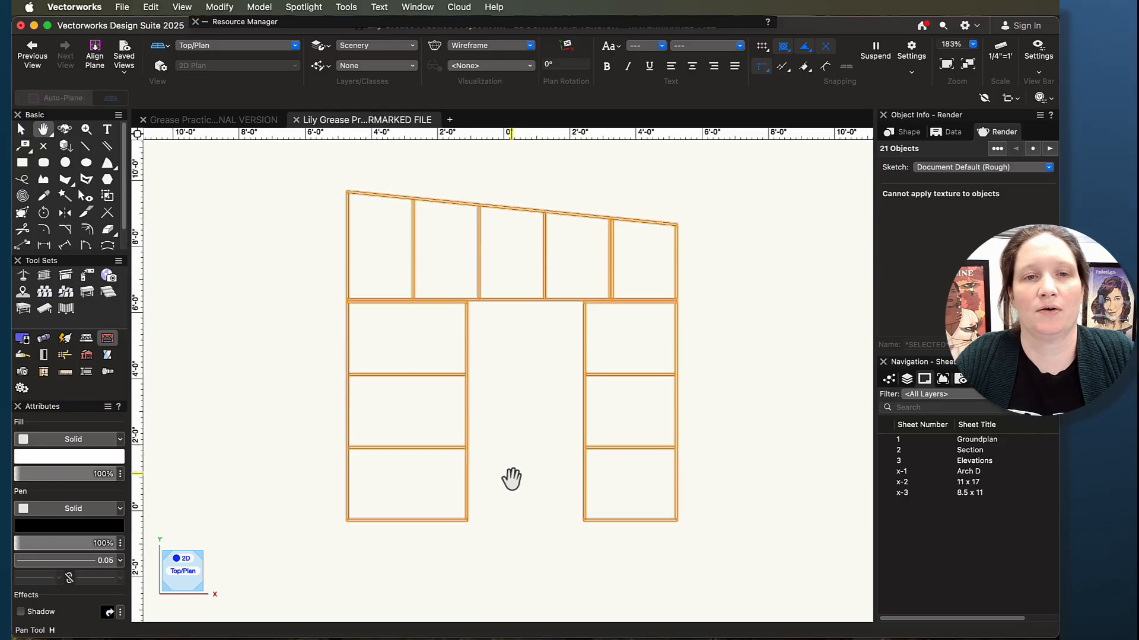
click(500, 460)
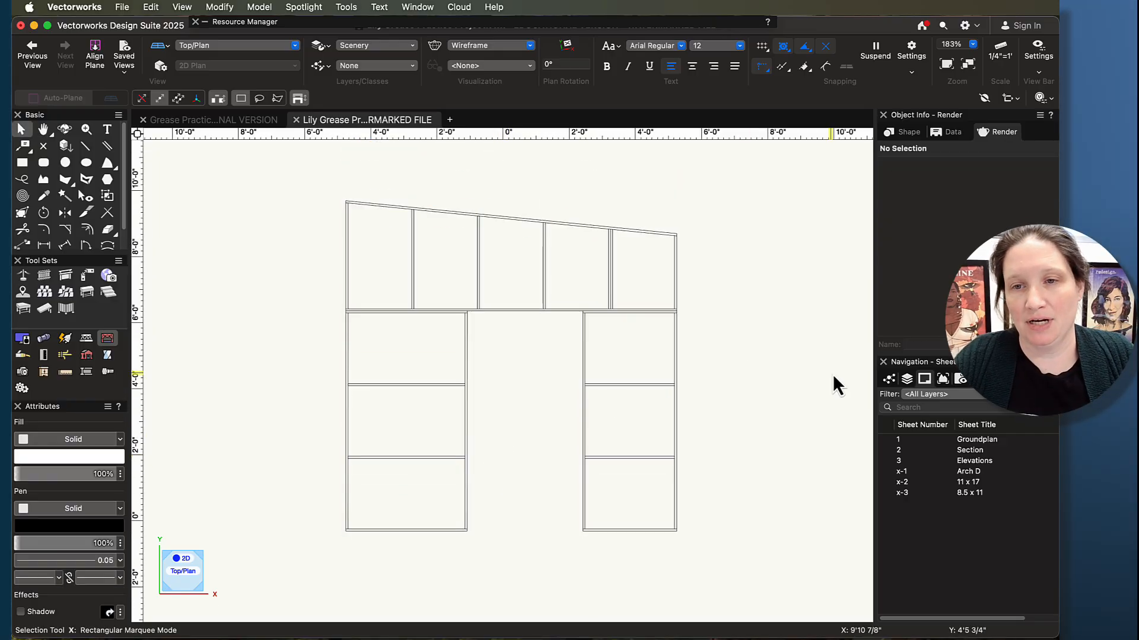
- List the design layers and make Scenery the active layer
click(905, 380)
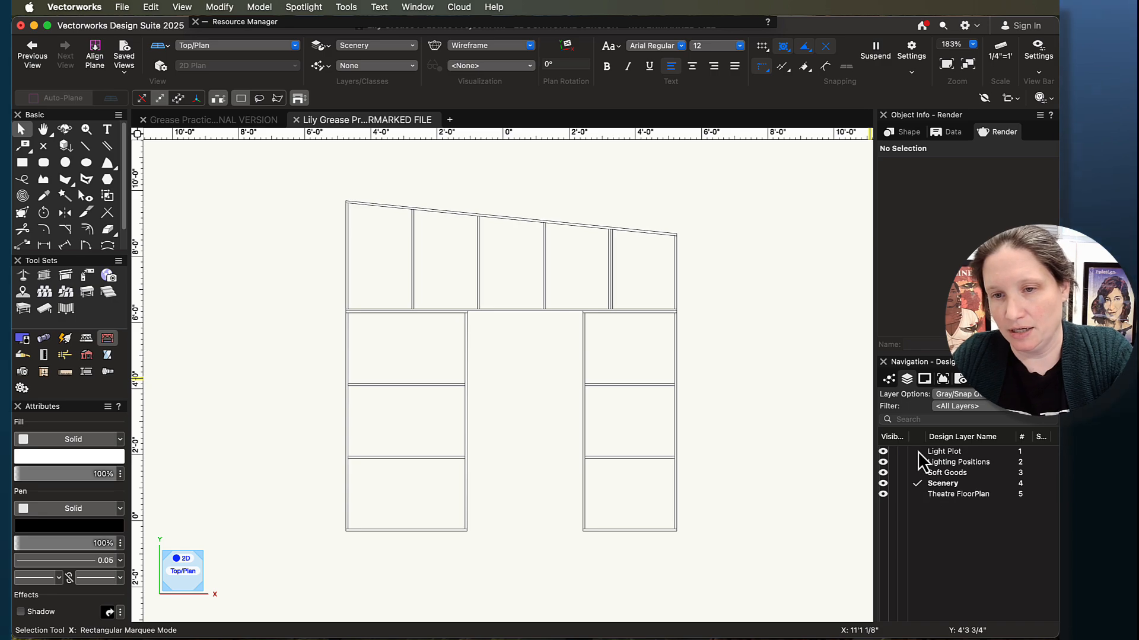
click(917, 472)
click(917, 484)
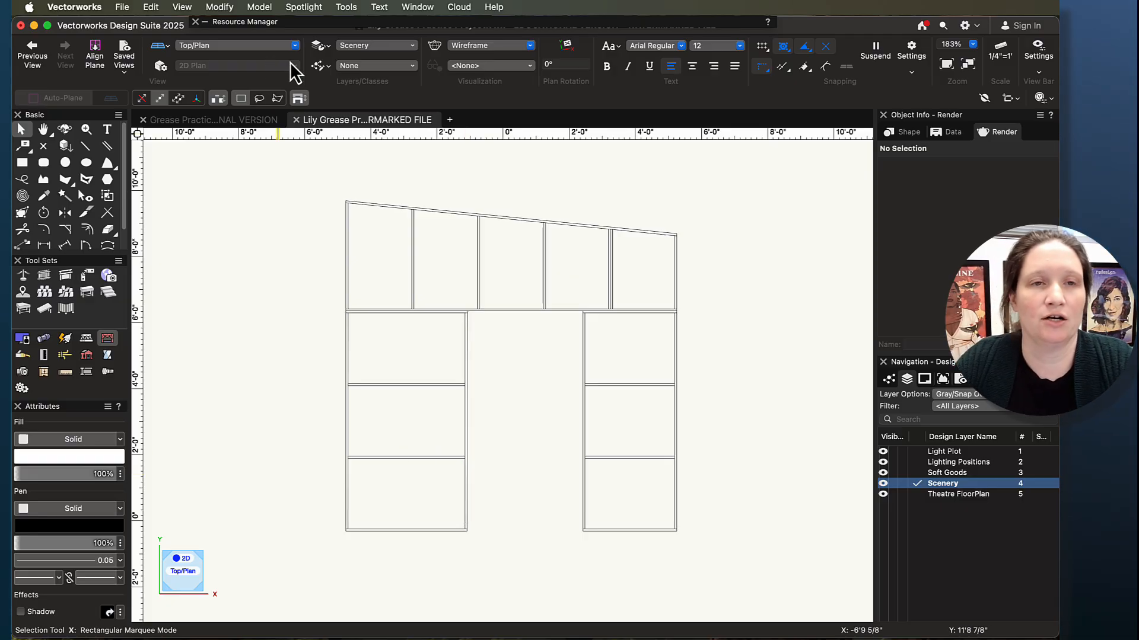
- Draw a rectangle about 14'4" wide by 13'6" tall around the whole doorway wall with the Rectangle tool
scroll(319, 311, down, 5)
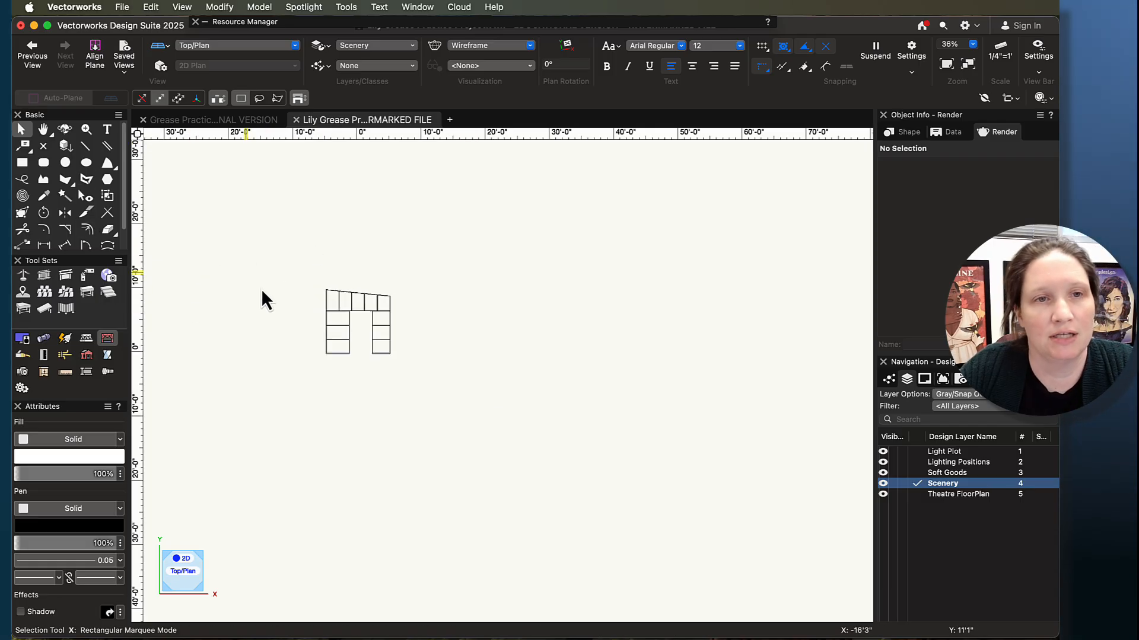
scroll(287, 301, up, 3)
scroll(868, 376, down, 1)
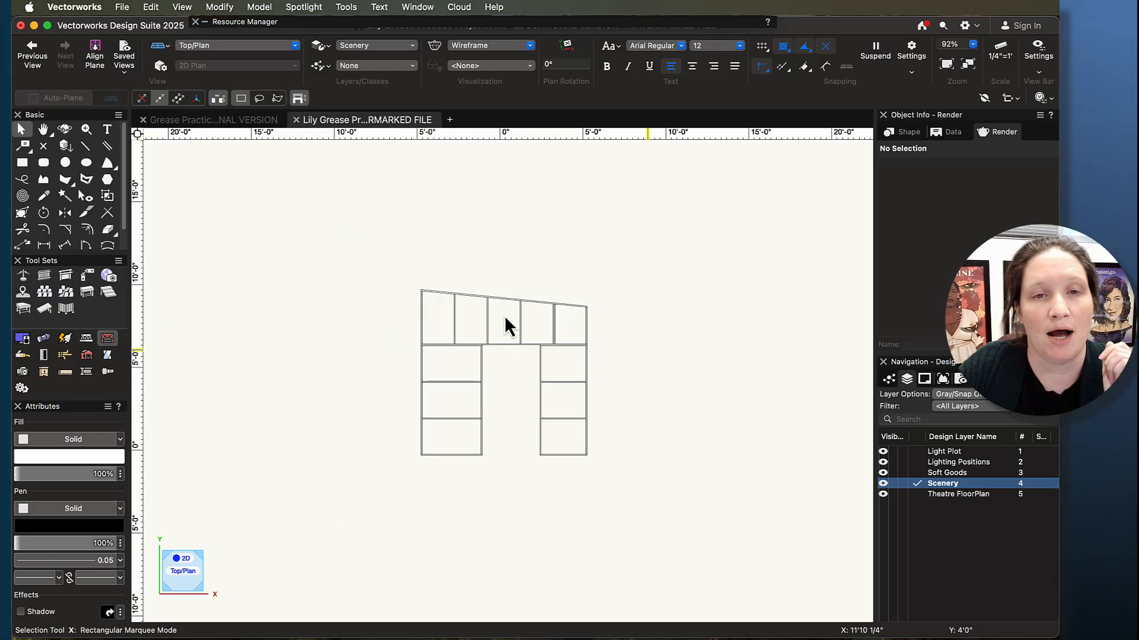
click(22, 163)
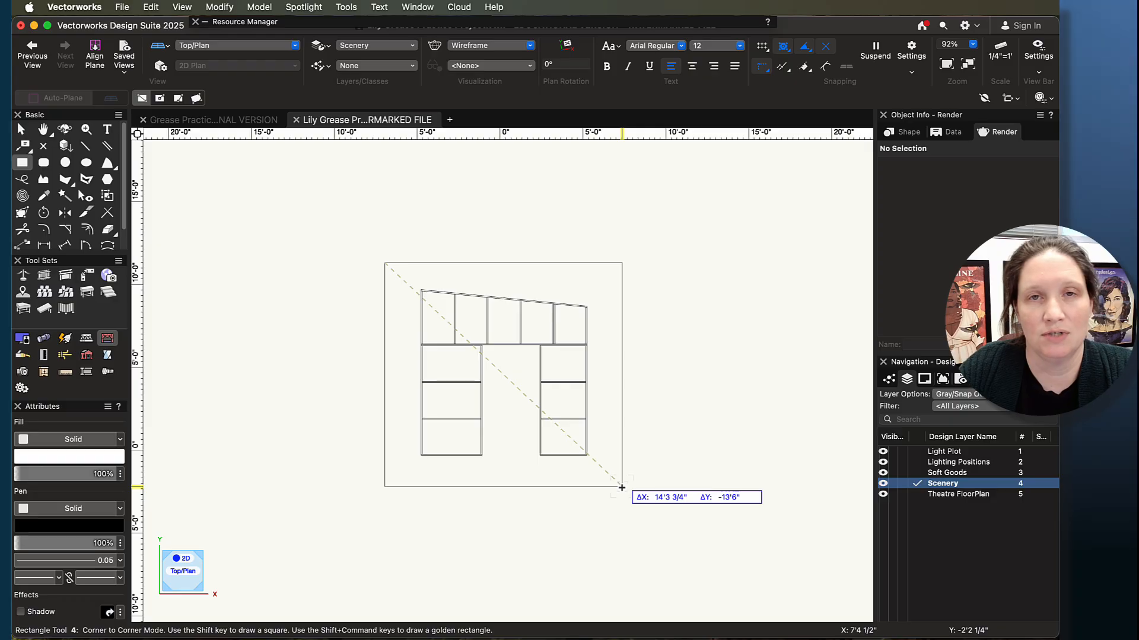
click(622, 486)
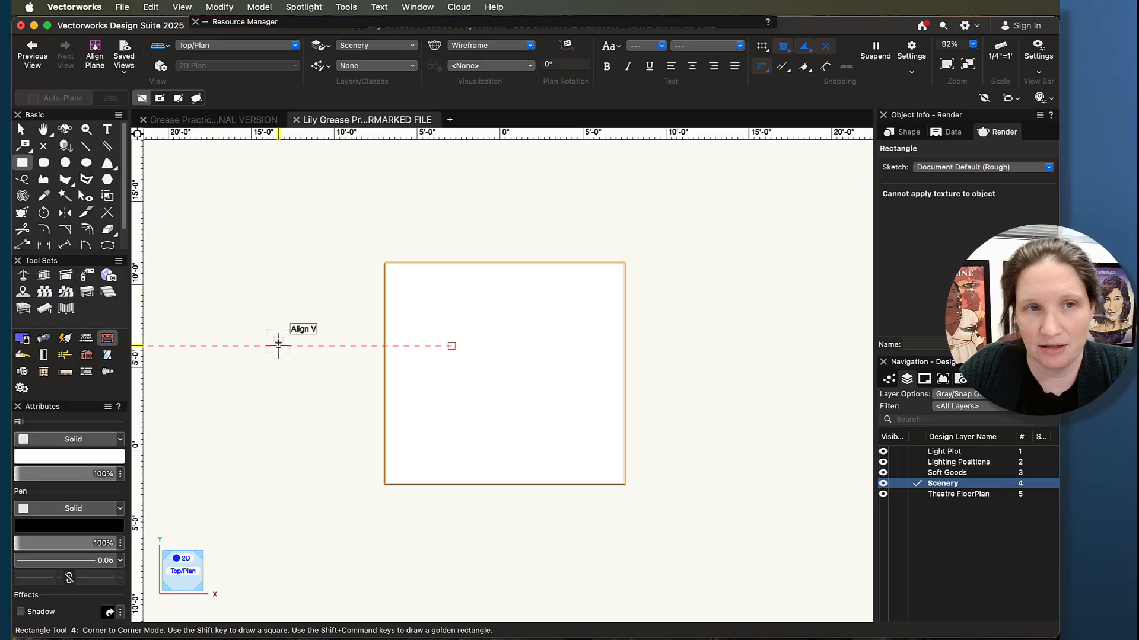
- Start creating a viewport from the rectangle and accept the rectangle as the viewport's crop
click(181, 7)
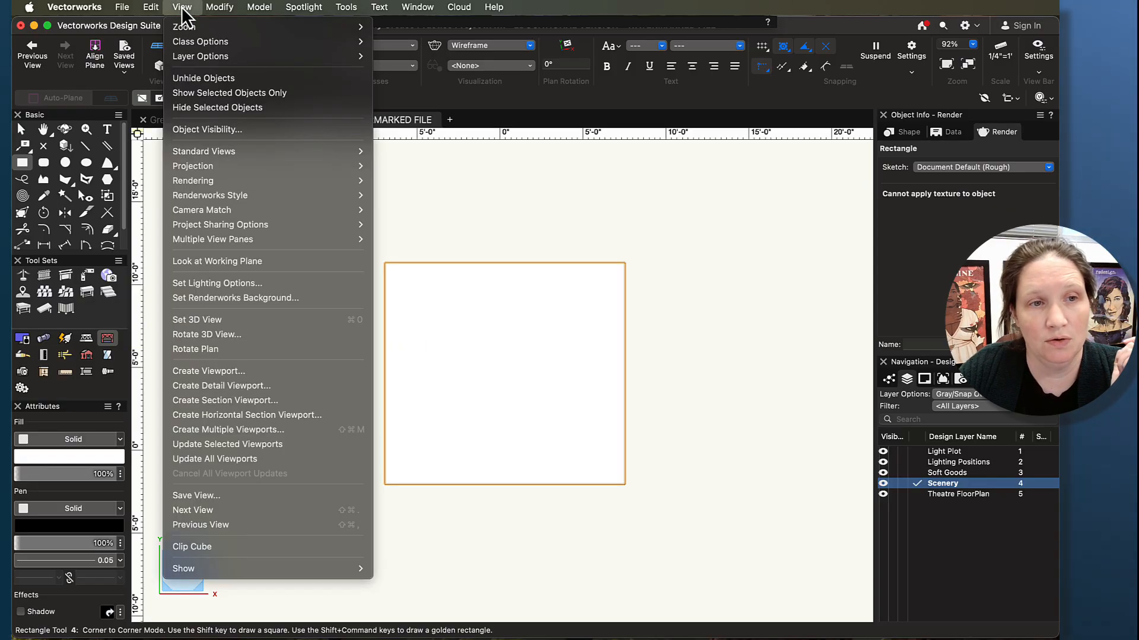
click(195, 369)
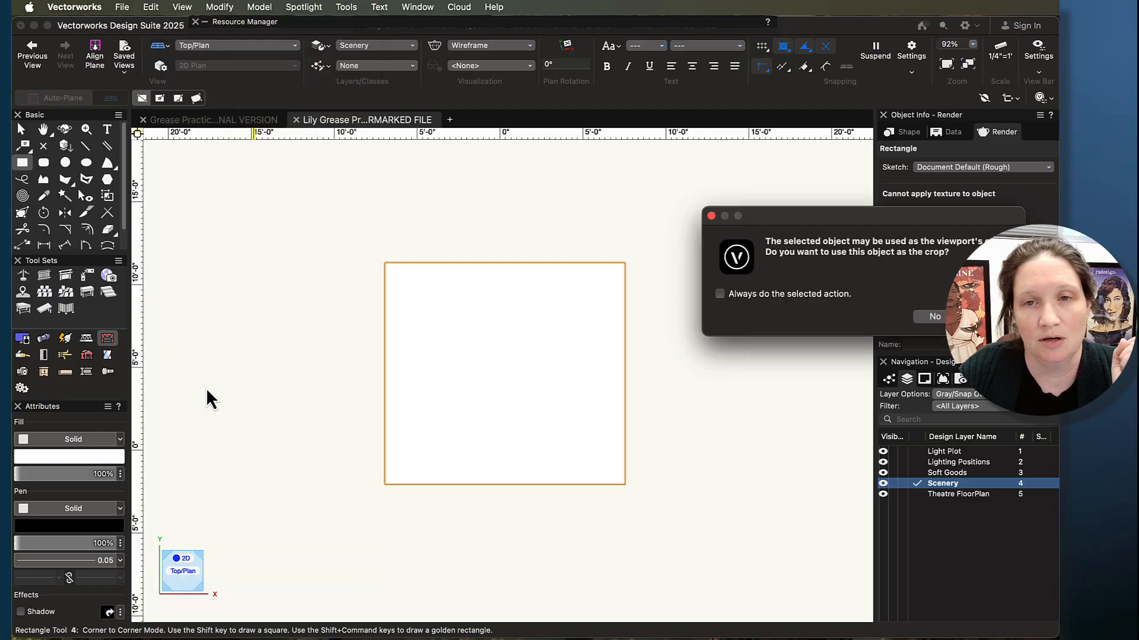
drag(881, 217, 635, 160)
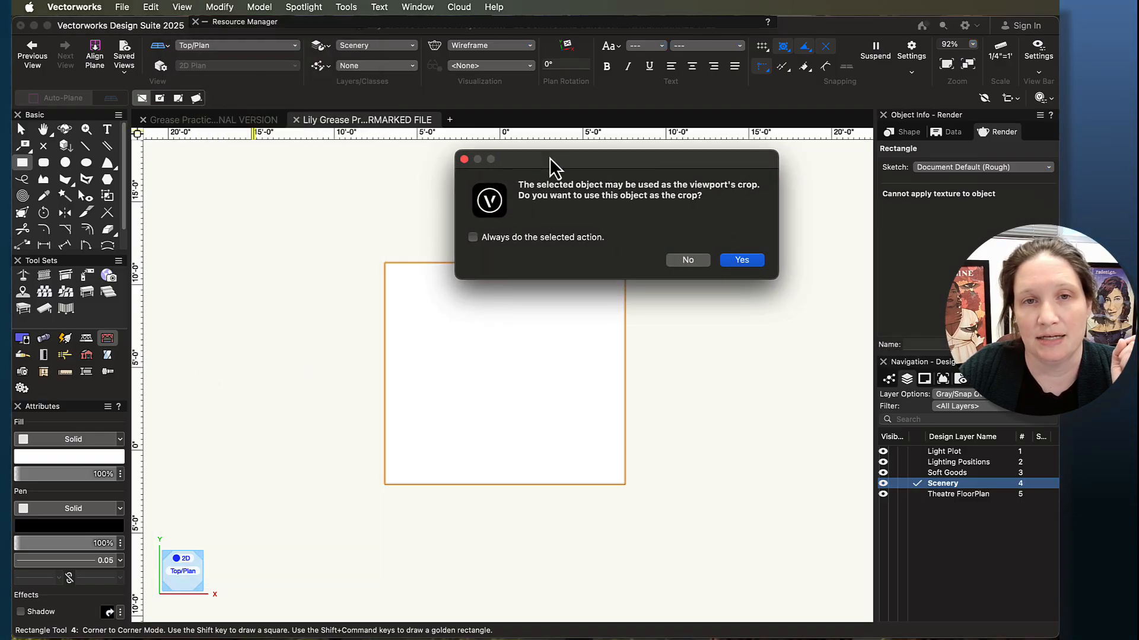
drag(550, 158, 568, 113)
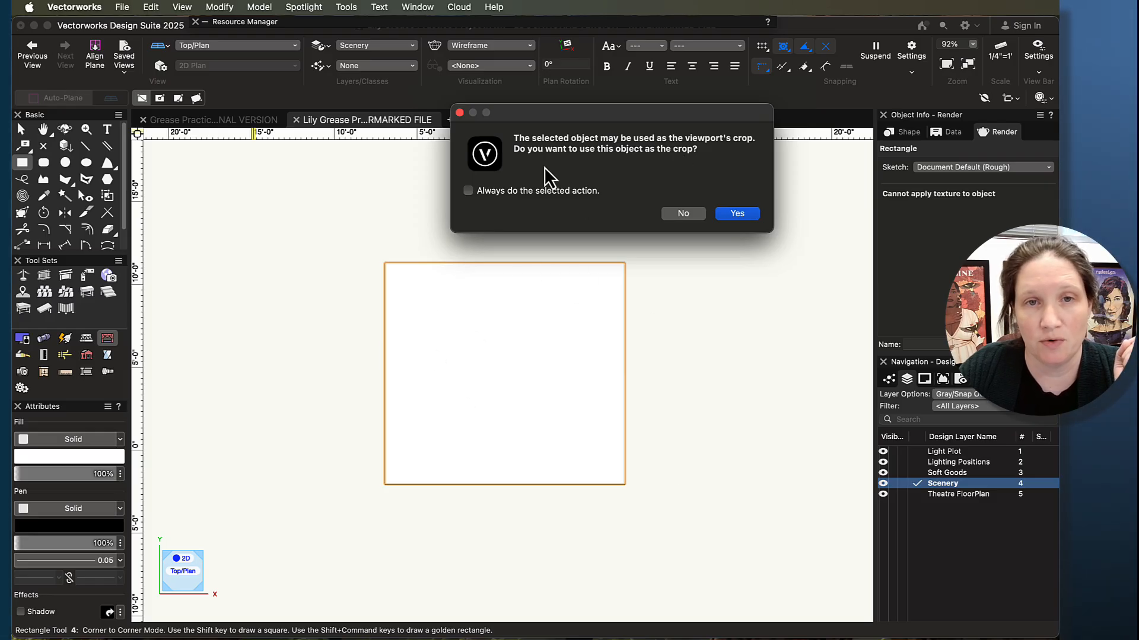
click(745, 215)
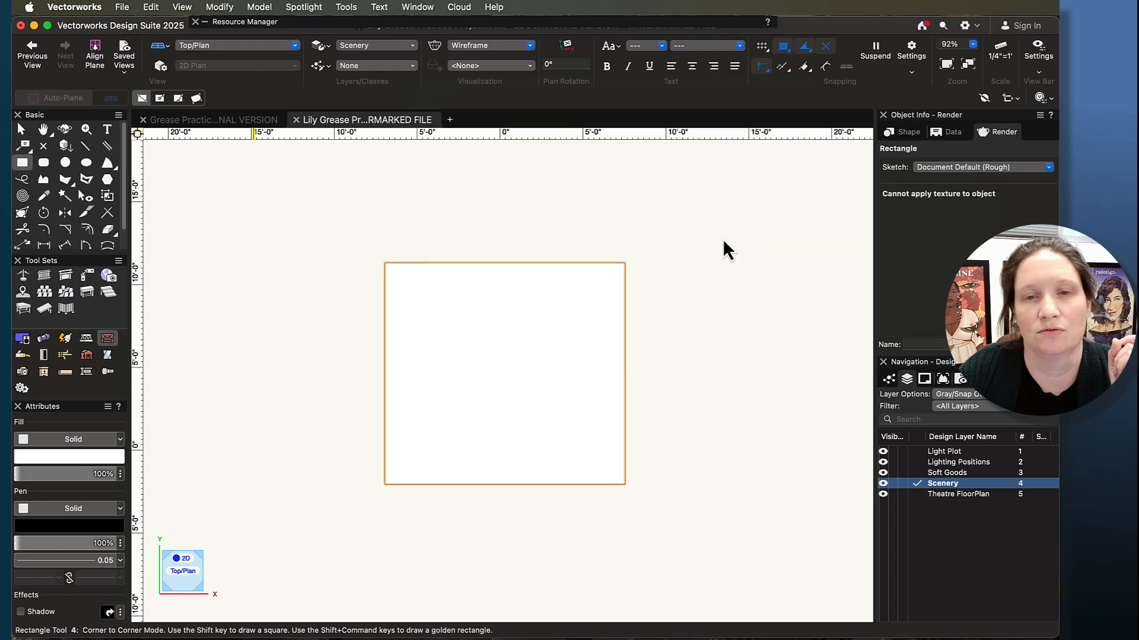
drag(820, 125, 485, 122)
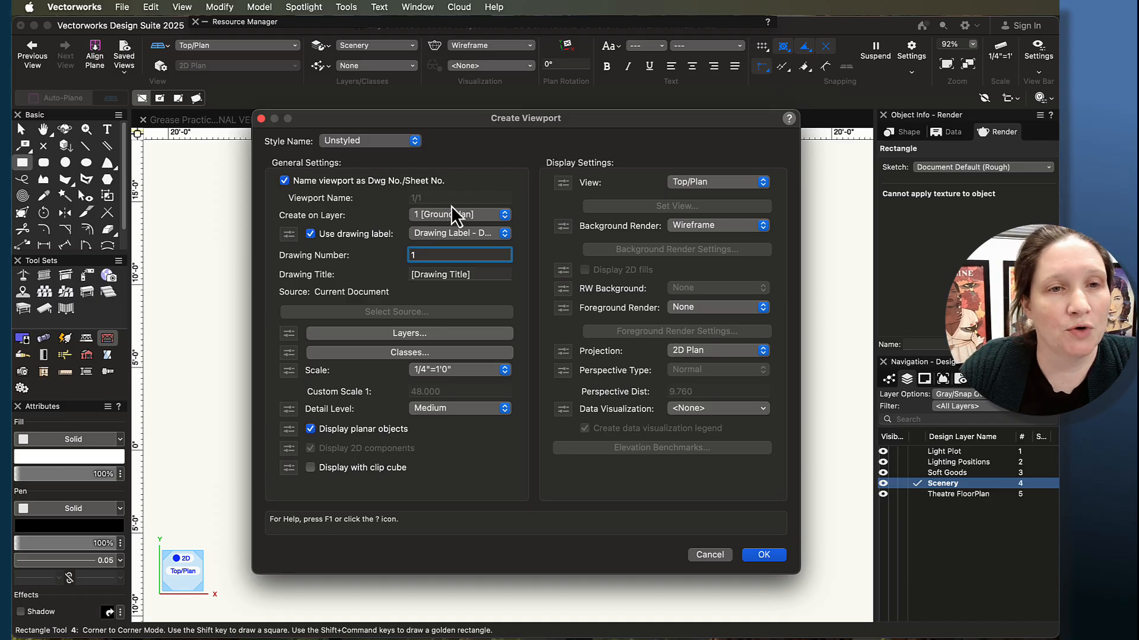
- Create the viewport on sheet layer x-3 [8.5 x 11] with drawing title "Wall C Construction" and scale 1/2"=1'0"
click(494, 215)
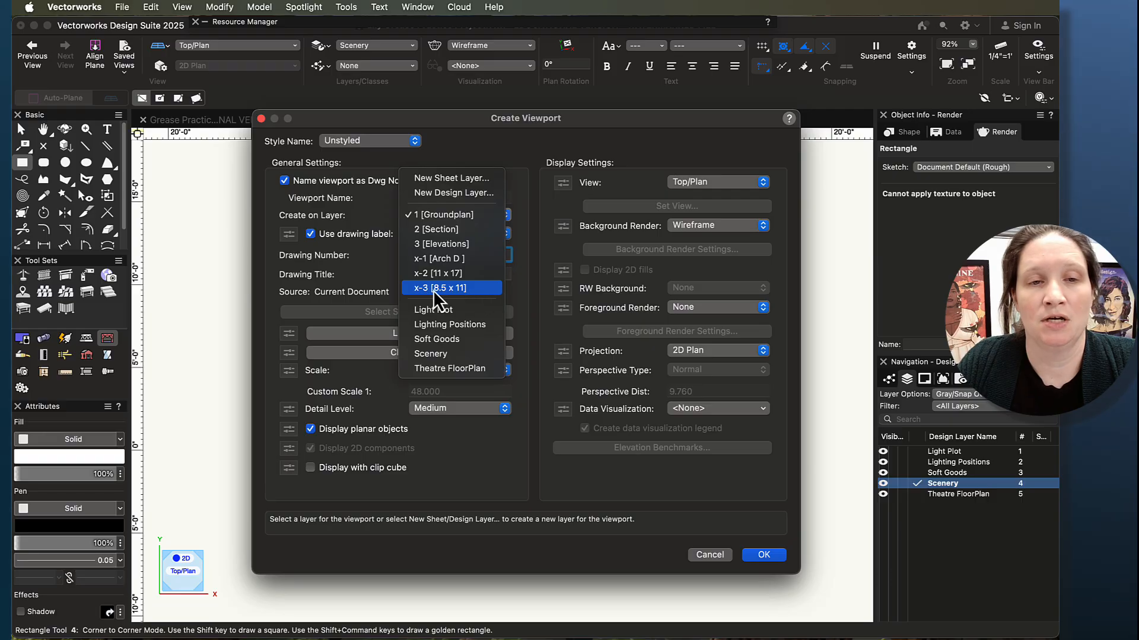
click(472, 287)
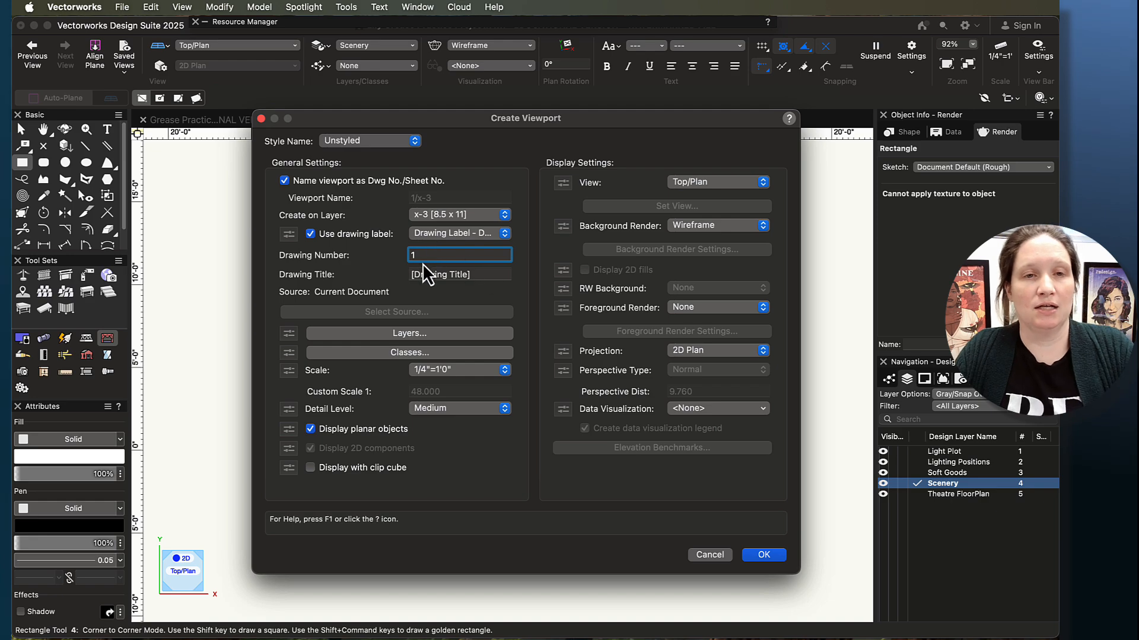
key(Tab)
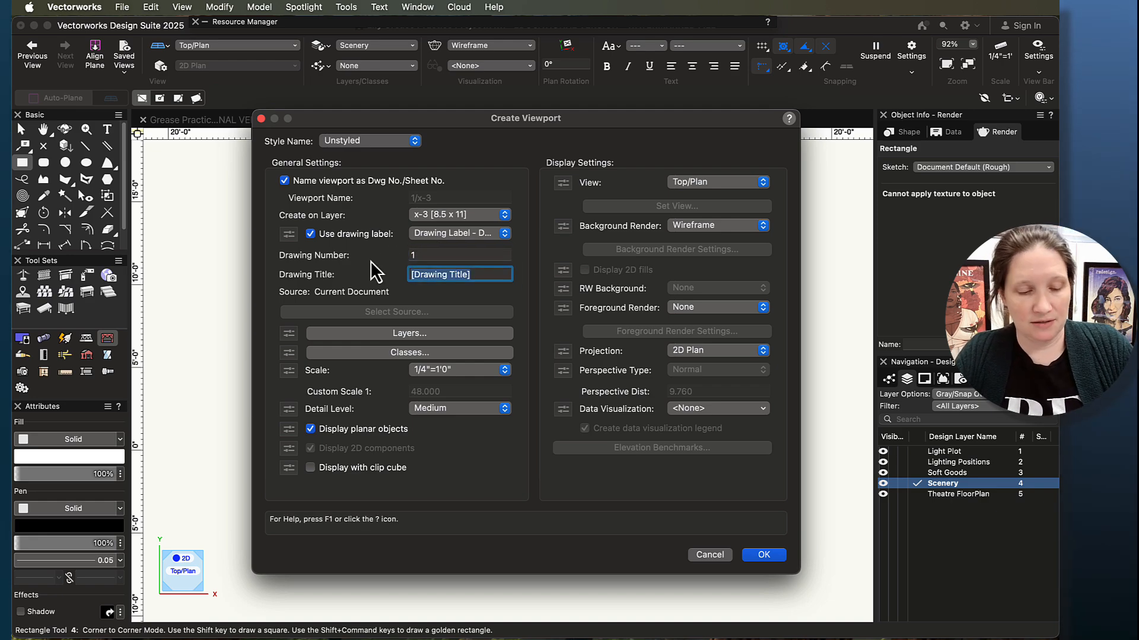
text(Wal)
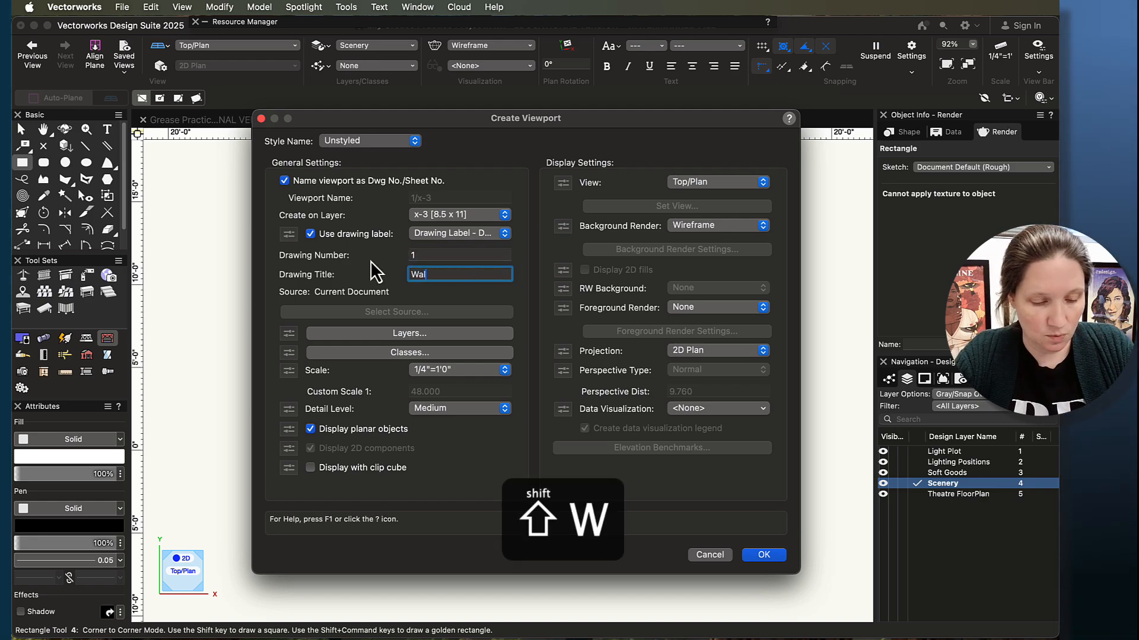
text(l C Construction)
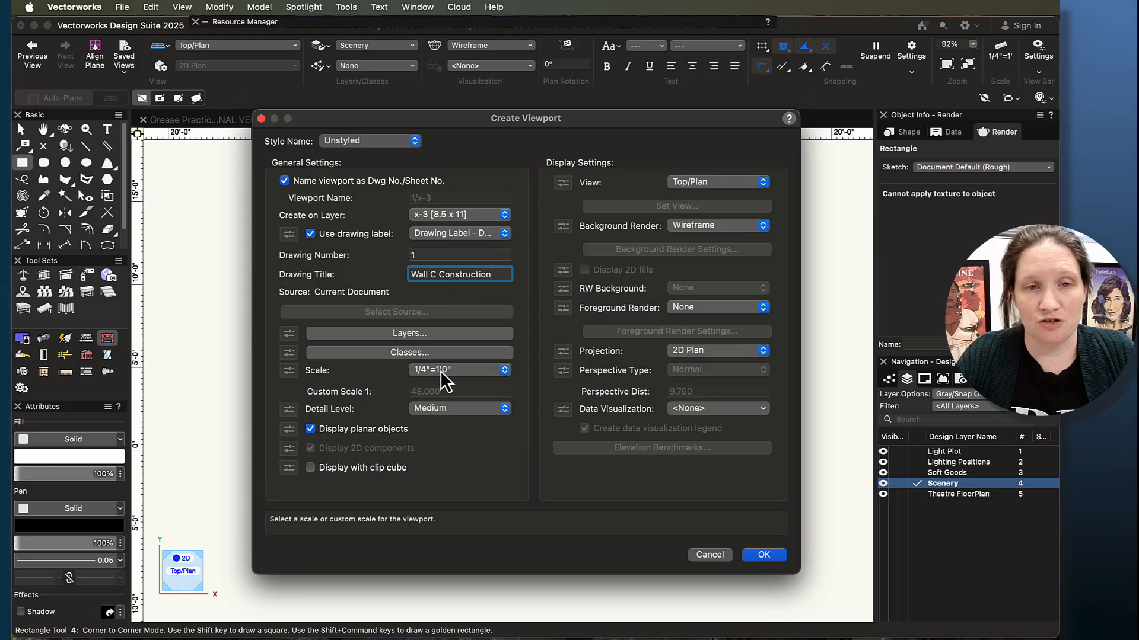
click(478, 371)
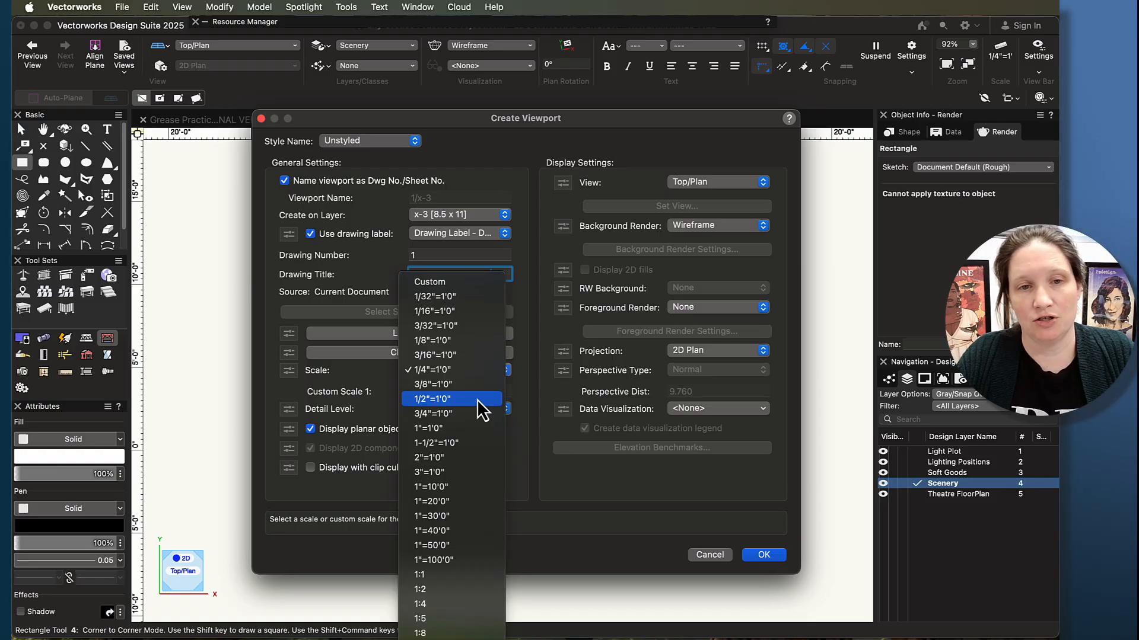
click(476, 400)
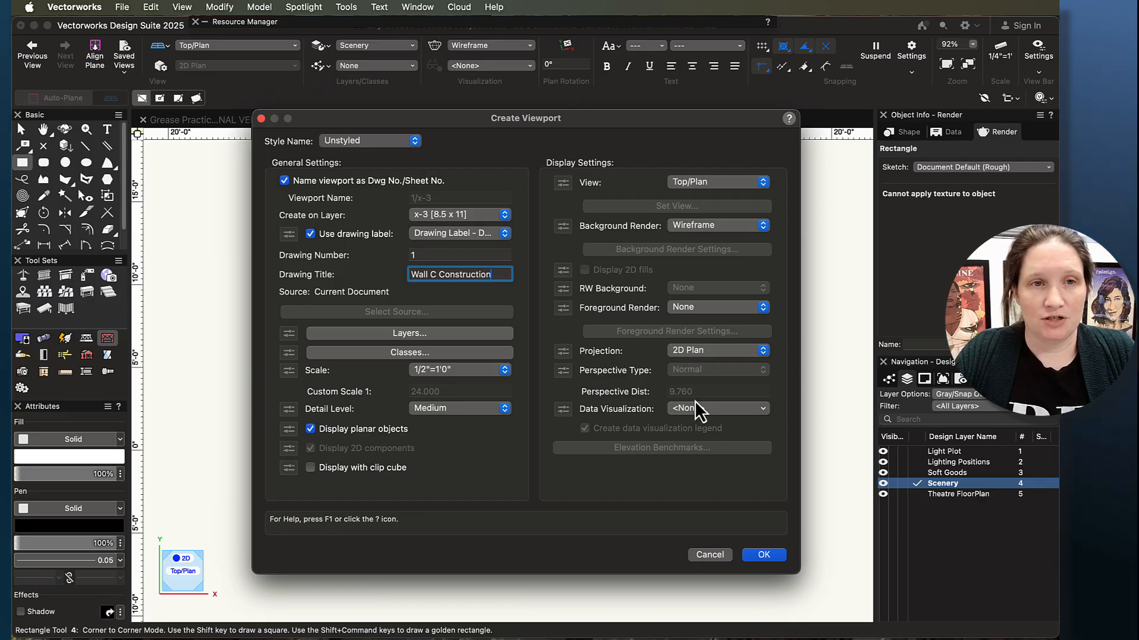
click(764, 555)
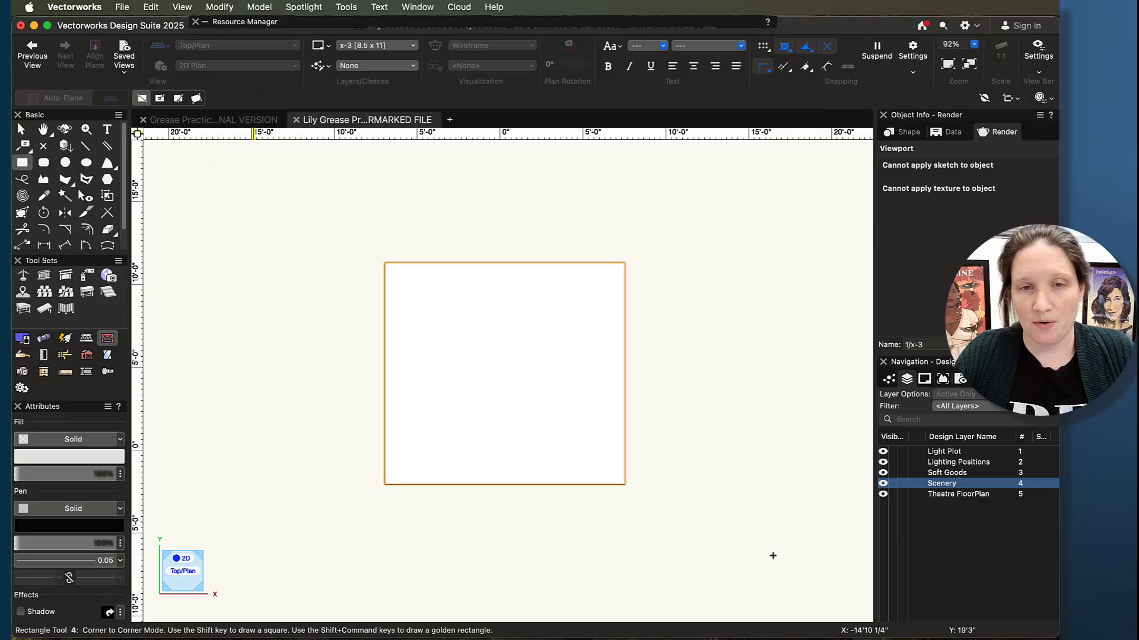
- Move the wall viewport up and to the left on the x-3 sheet, with the wall inside the page border
scroll(625, 514, down, 5)
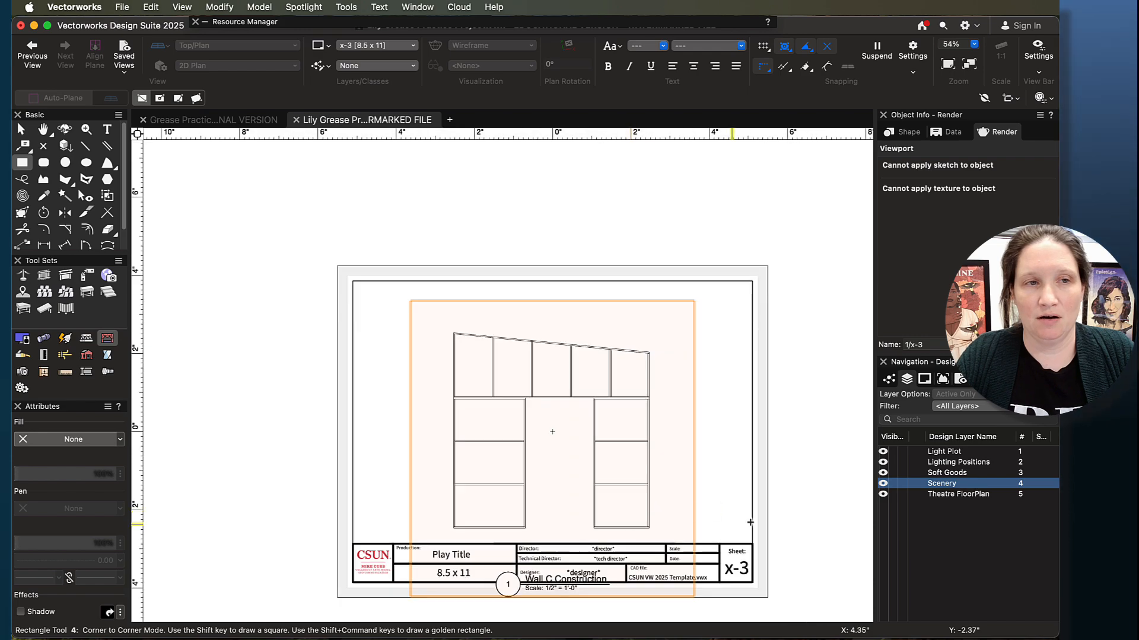
click(21, 128)
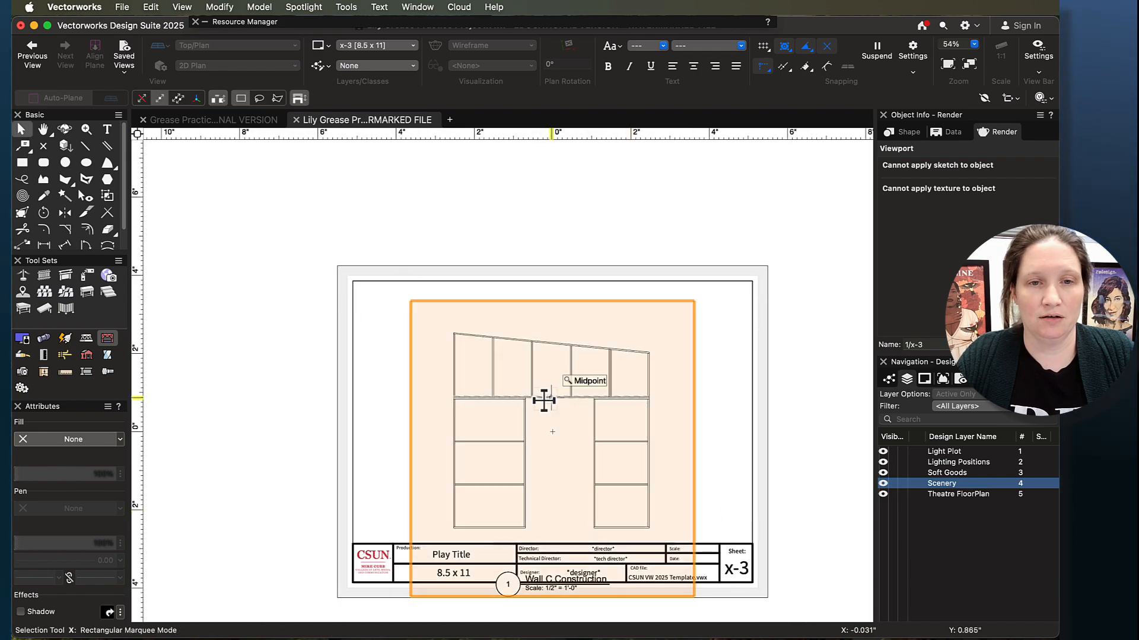
mouse_move(533, 396)
mouse_down()
mouse_move(490, 386)
mouse_move(486, 398)
mouse_move(489, 365)
mouse_move(458, 366)
mouse_up()
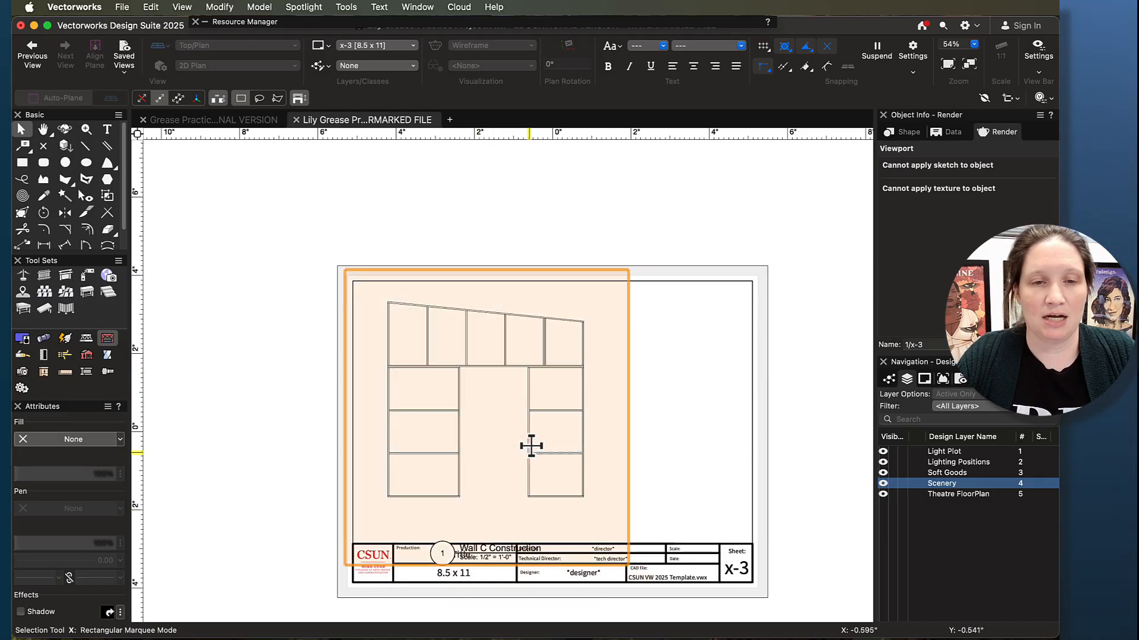
- Open the Wall C Construction viewport for editing its annotations
double_click(528, 447)
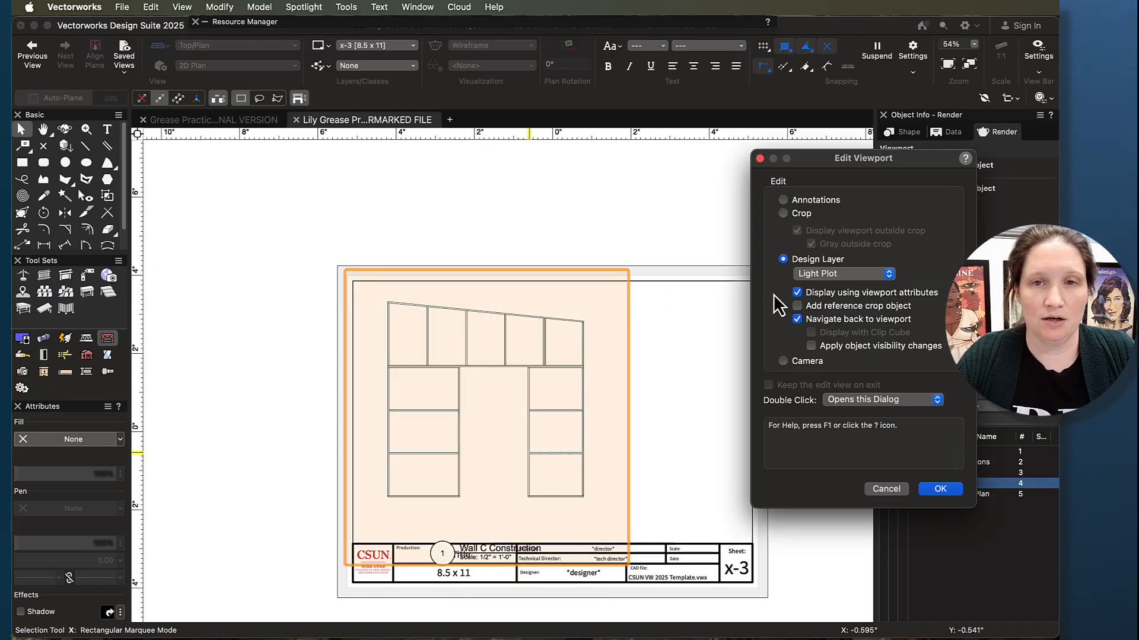
click(783, 200)
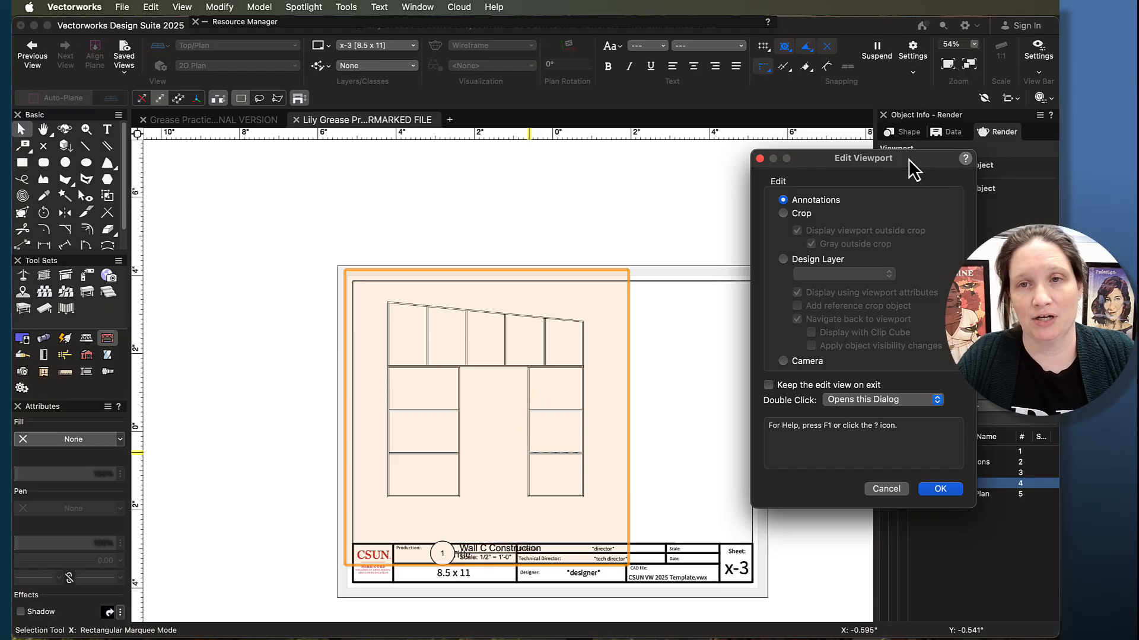
drag(909, 159, 781, 150)
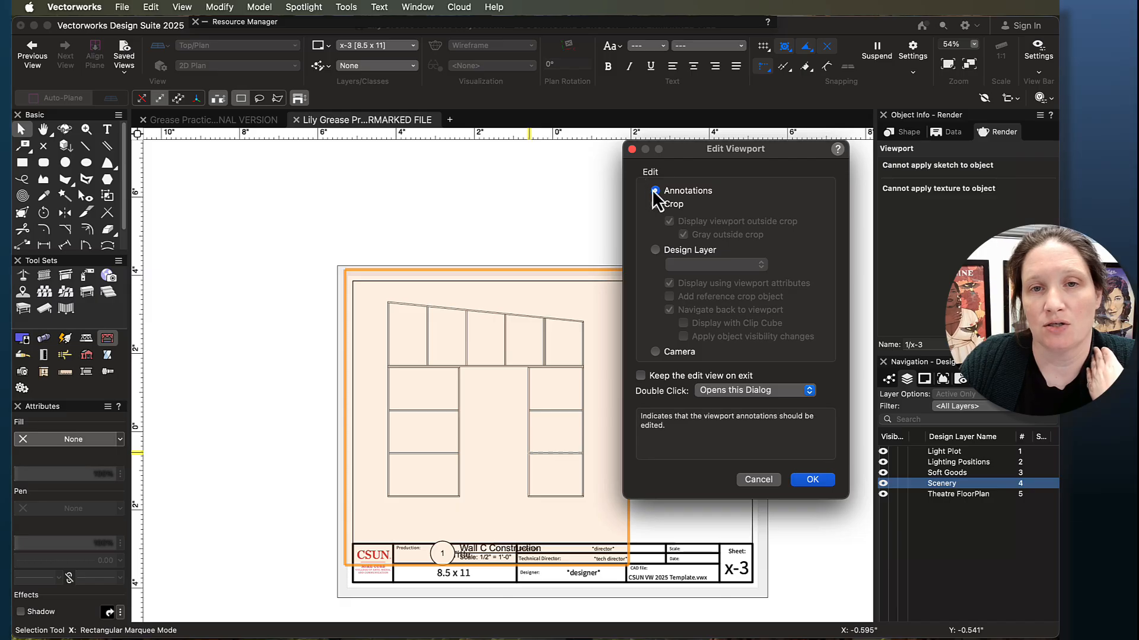
click(806, 479)
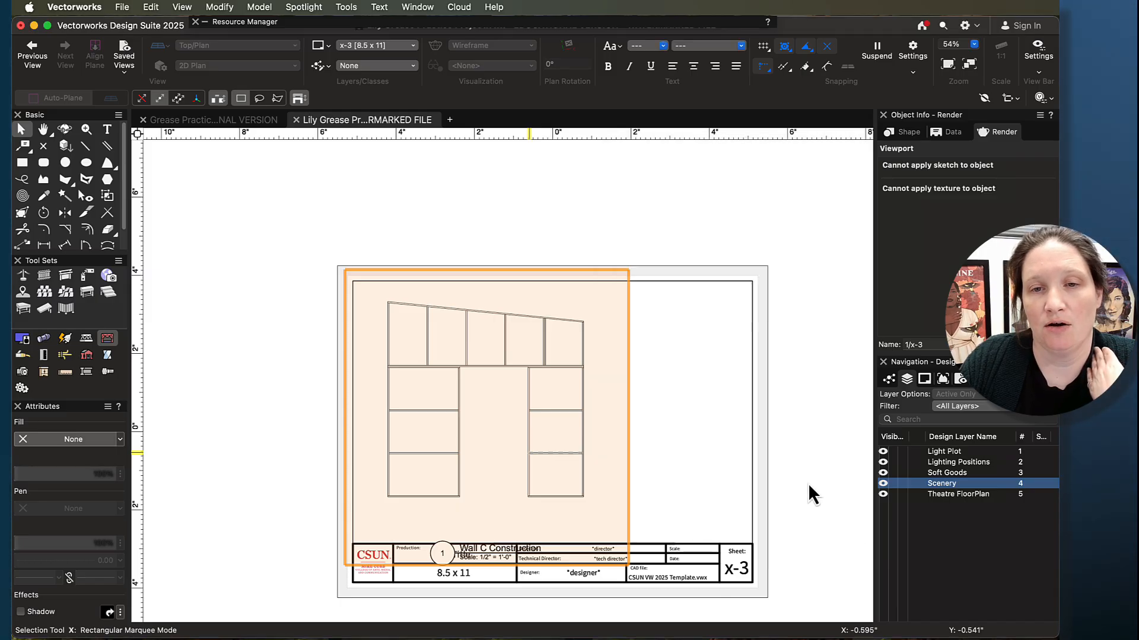
scroll(490, 596, up, 5)
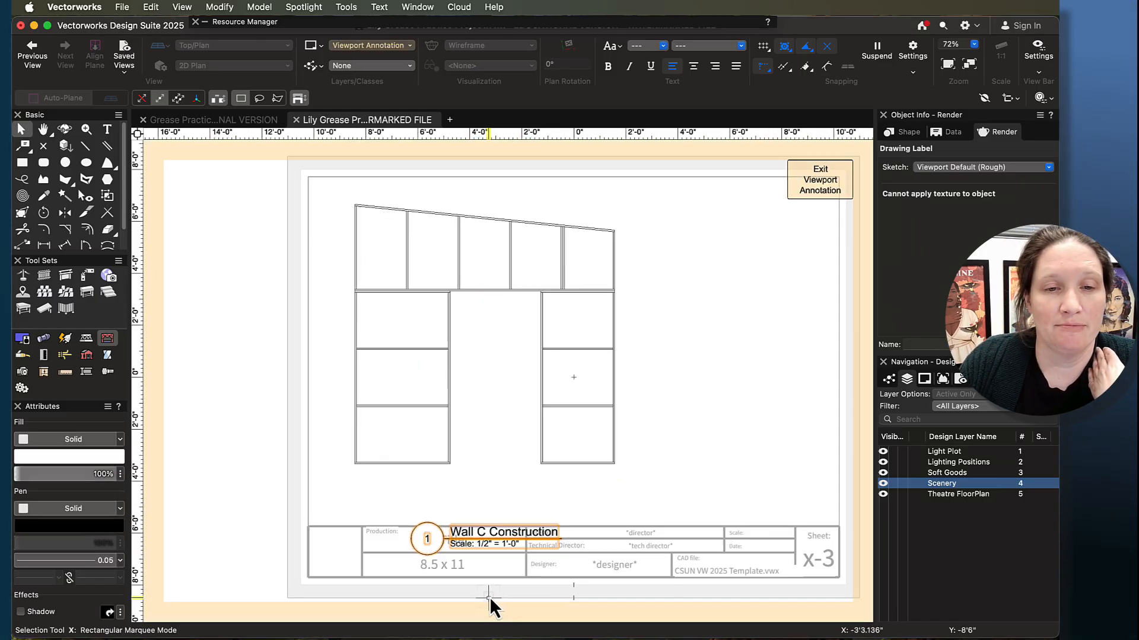
- Move the drawing label up between the wall and the title block, and start the Constrained Linear Dimension tool
drag(485, 534, 488, 482)
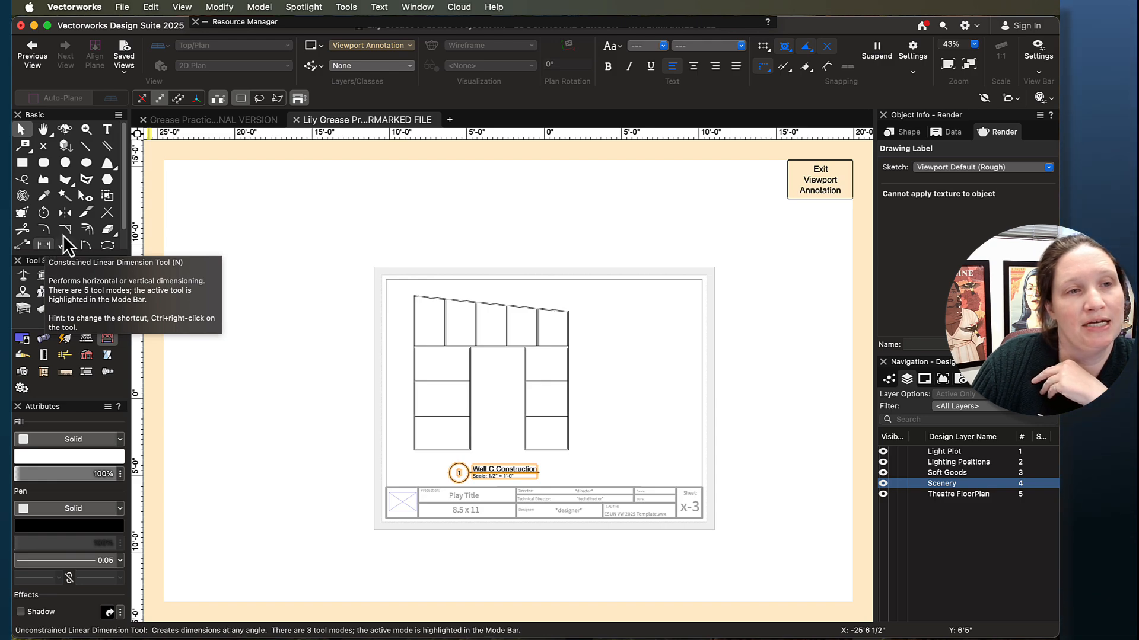
click(66, 373)
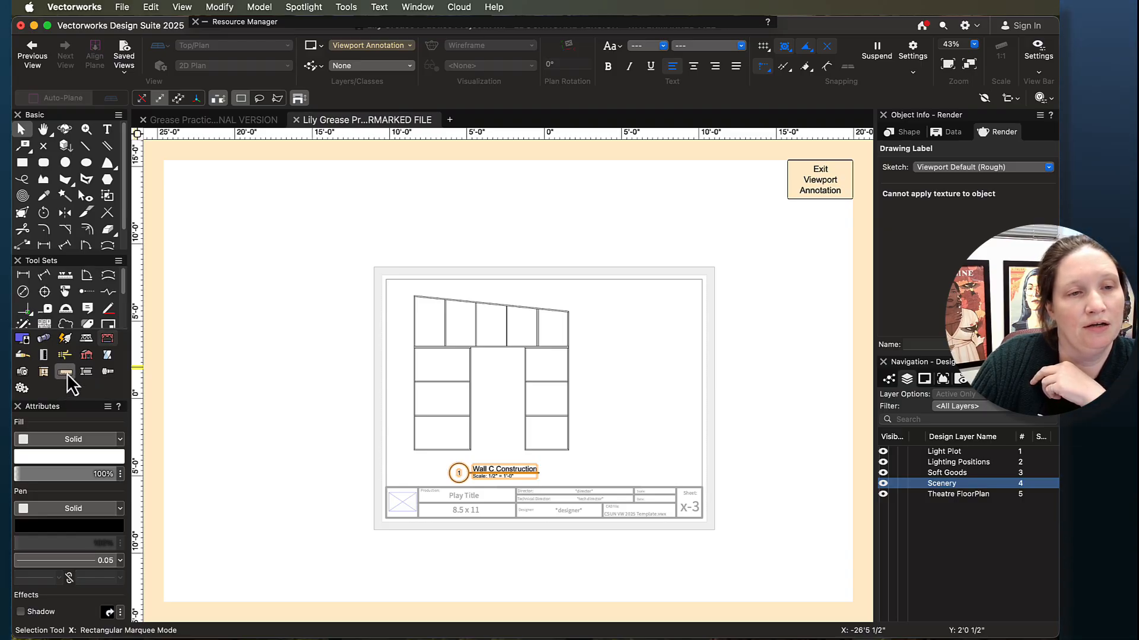
click(25, 276)
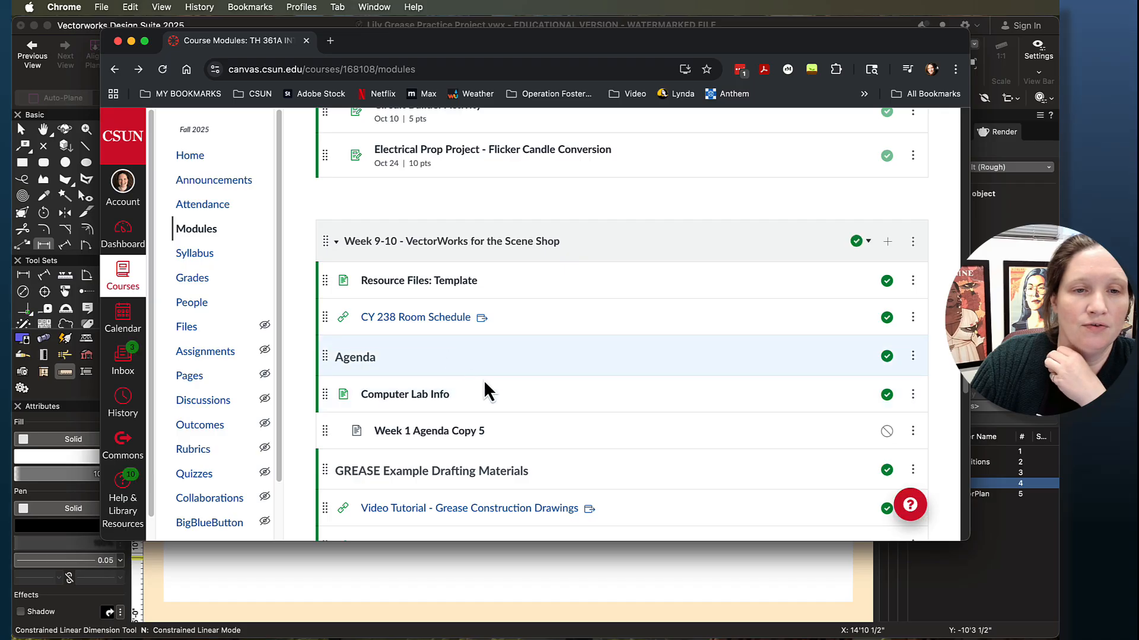
- Switch to the course page in Chrome and examine the Wall A and Wall C dimensions in the example Grease Construction Drawings PDF
scroll(482, 379, down, 5)
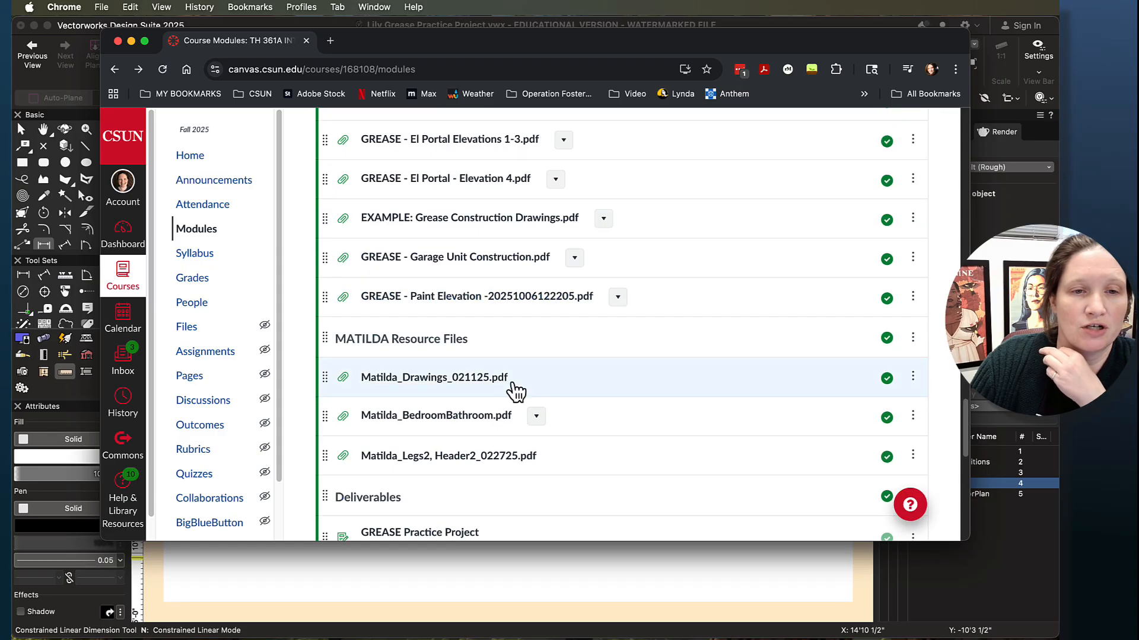
click(442, 220)
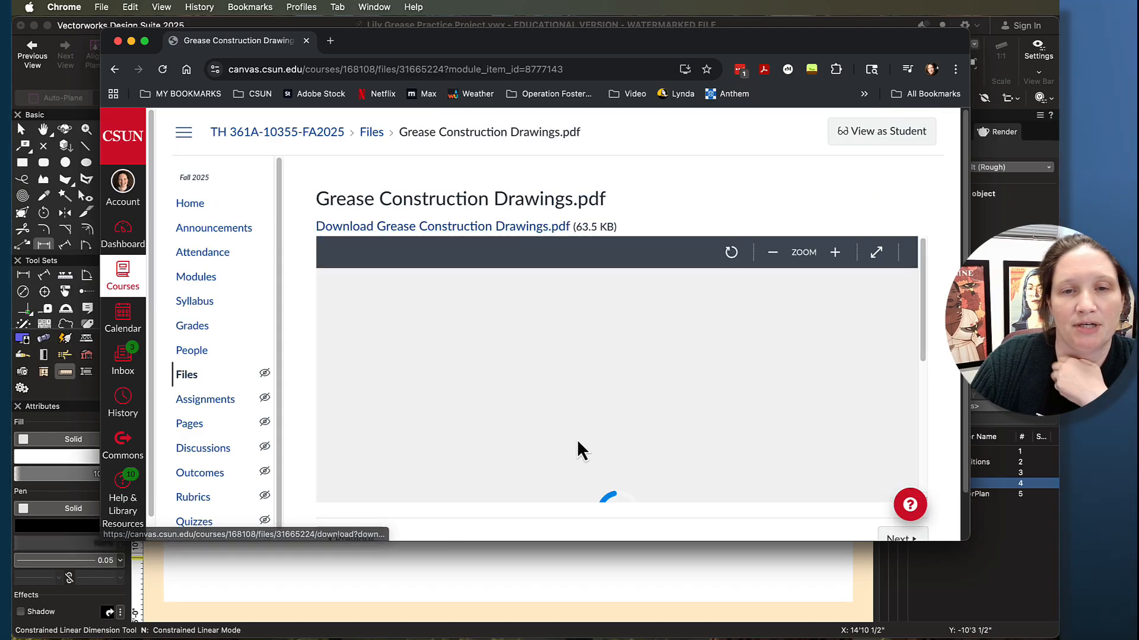
scroll(893, 392, down, 3)
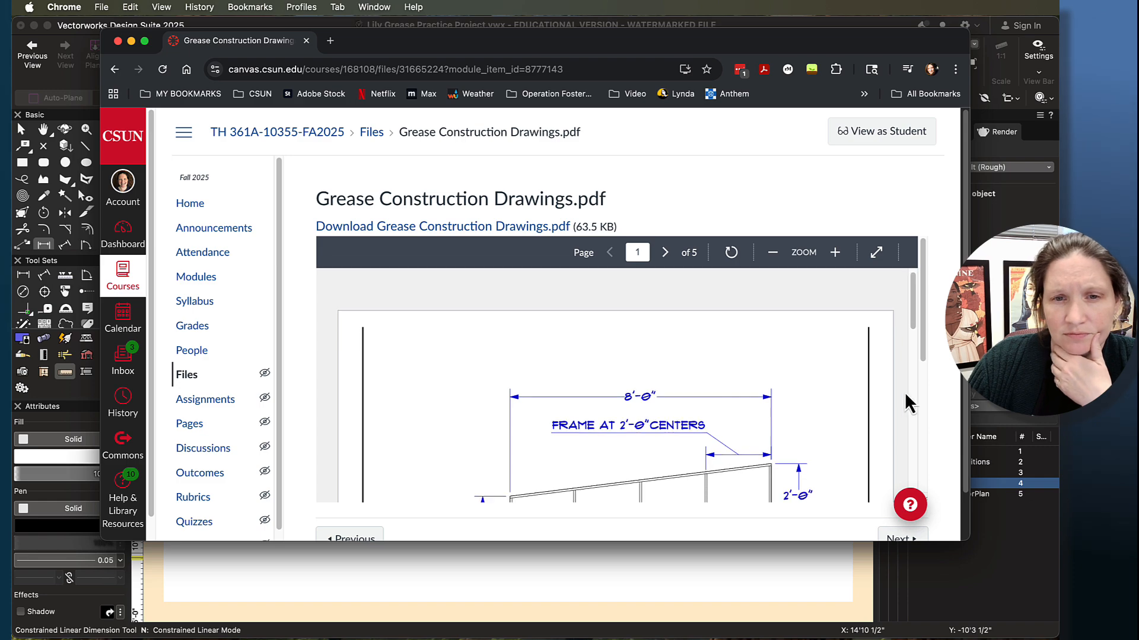
scroll(699, 355, down, 2)
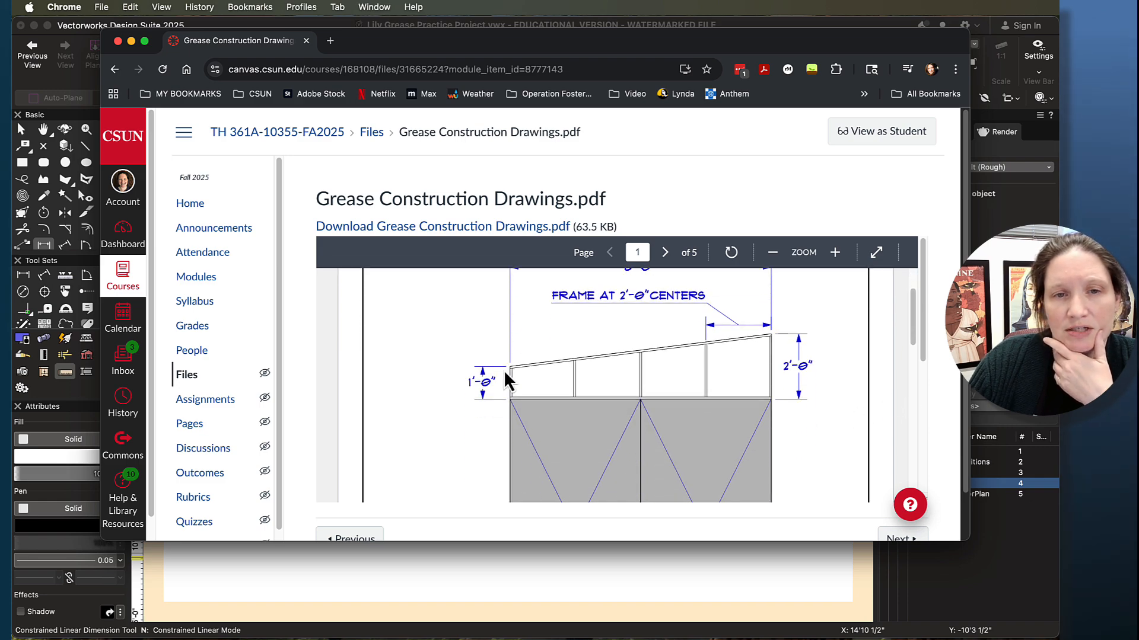
scroll(813, 375, down, 5)
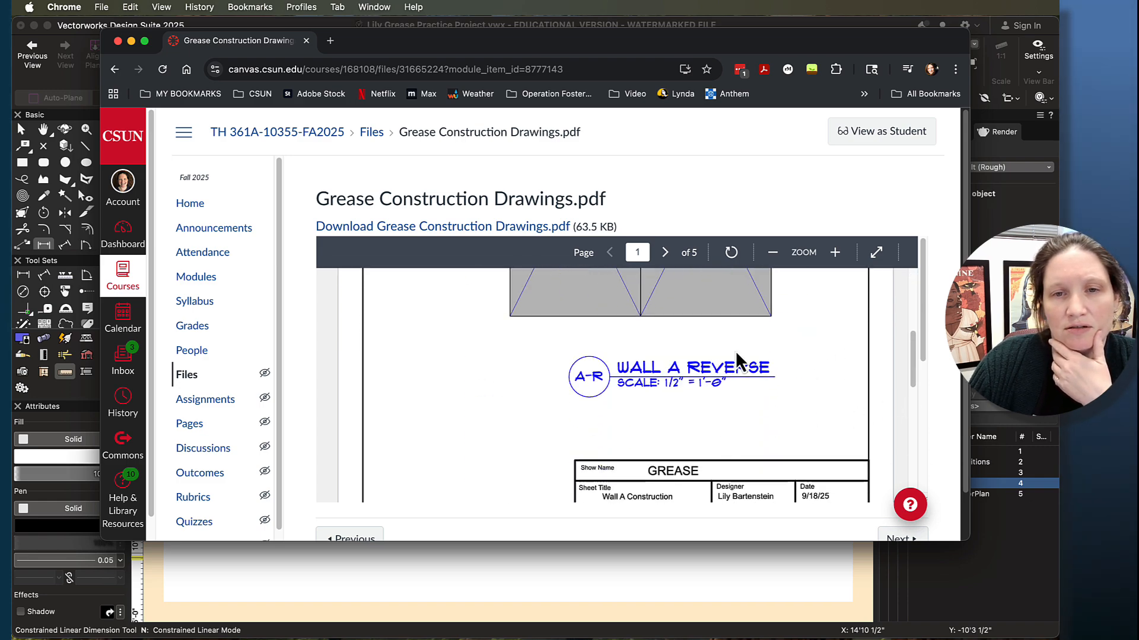
scroll(753, 372, down, 10)
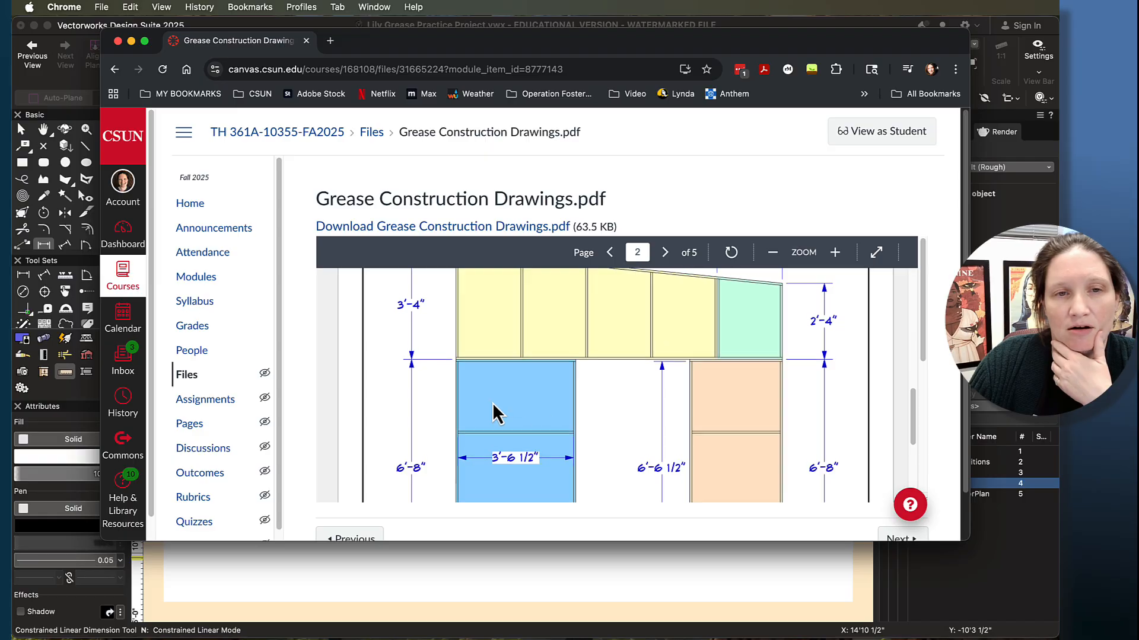
scroll(504, 409, up, 1)
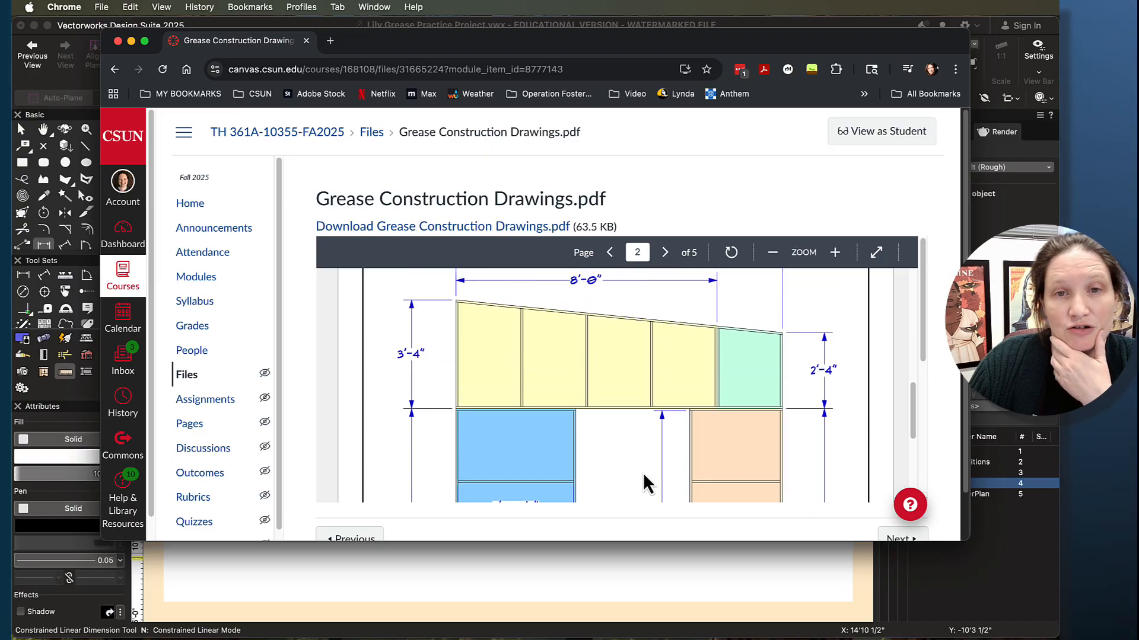
scroll(682, 409, down, 5)
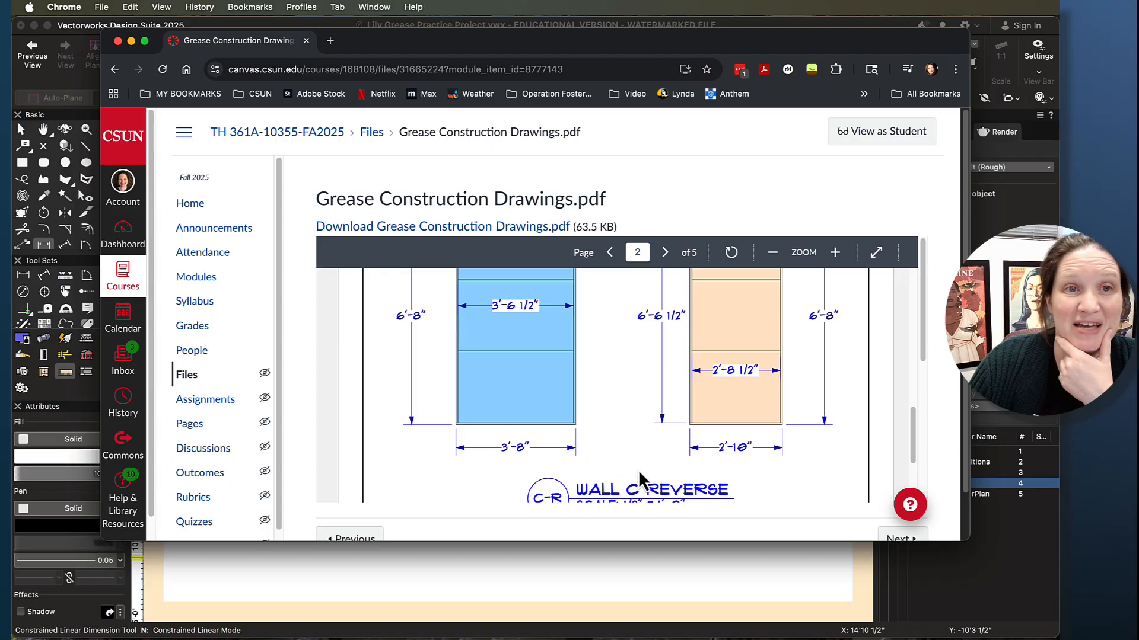
click(131, 40)
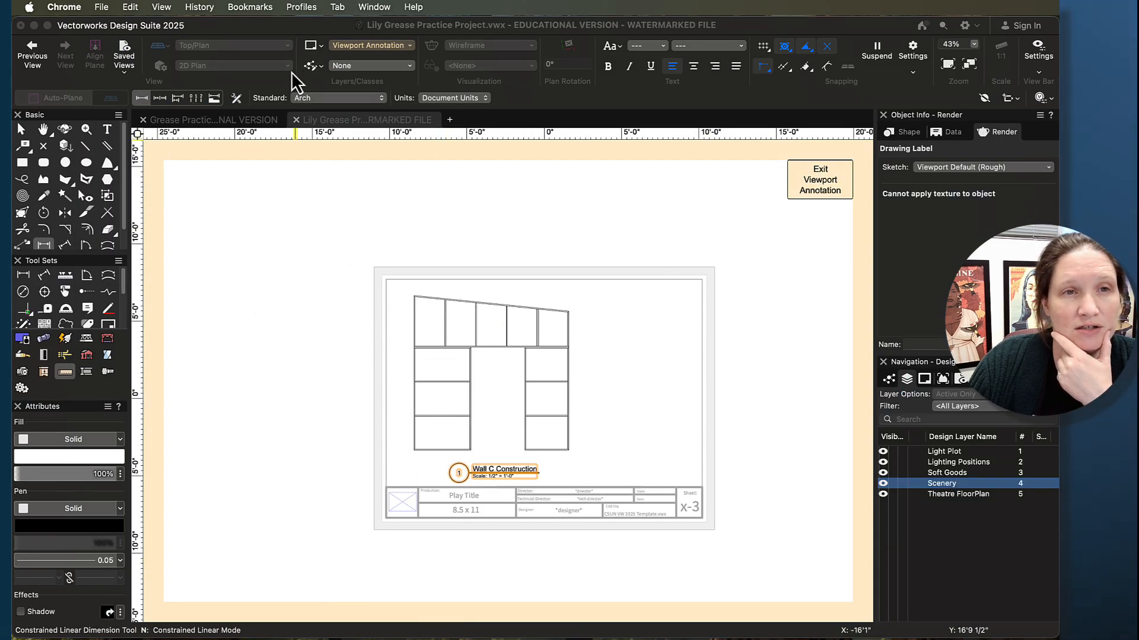
- Set the dimension standard to ASME and dimension the wall's full height outside its left edge
click(319, 99)
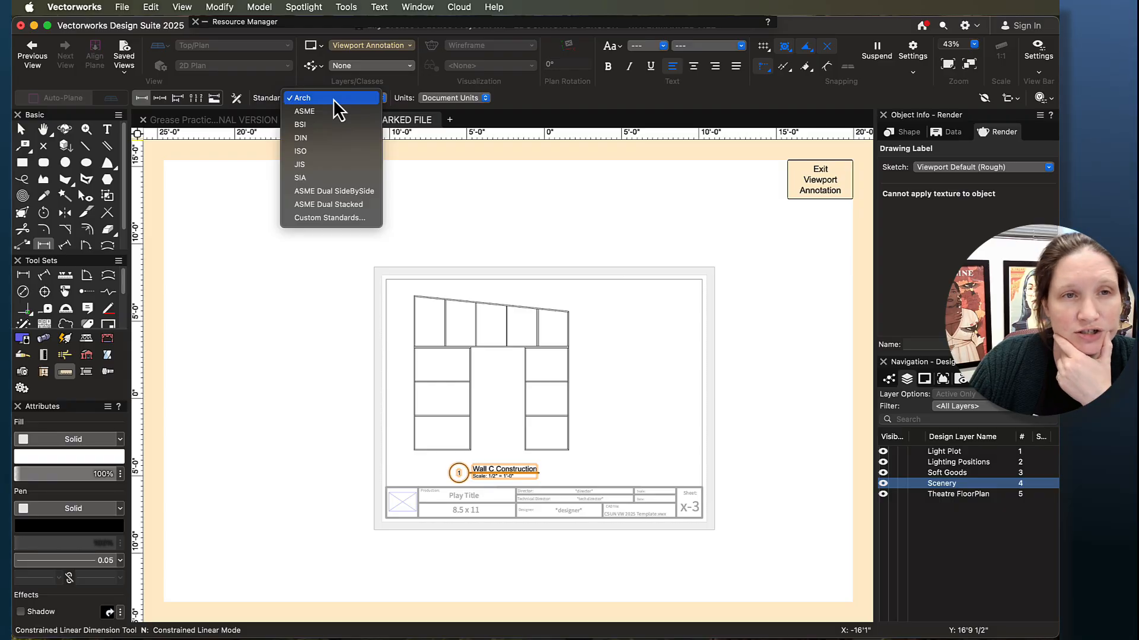
click(333, 112)
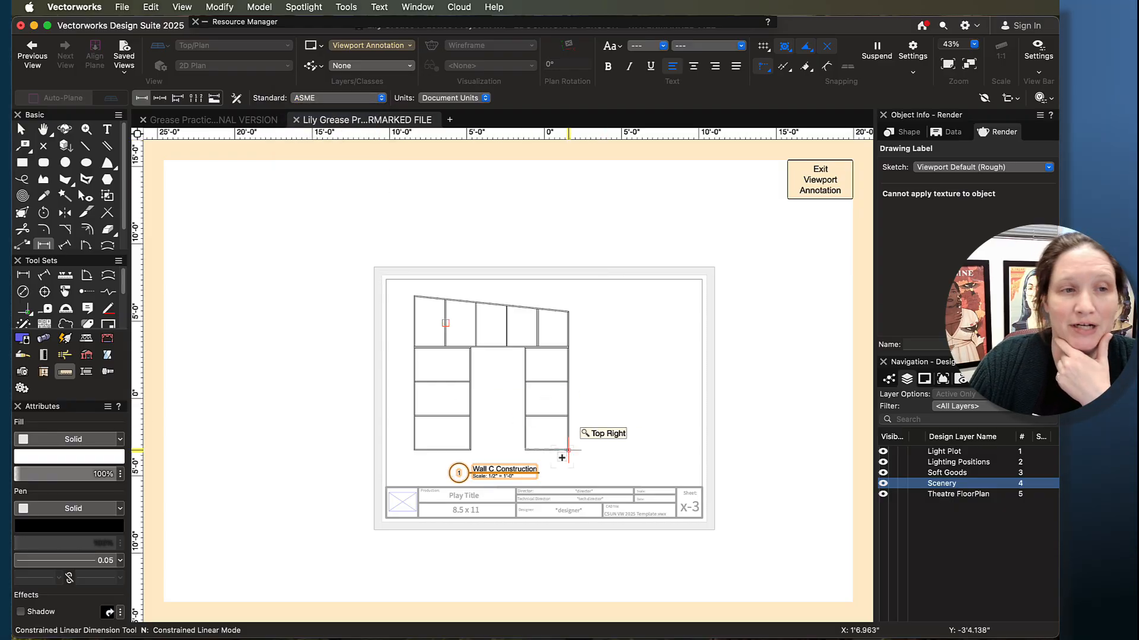
scroll(529, 439, up, 3)
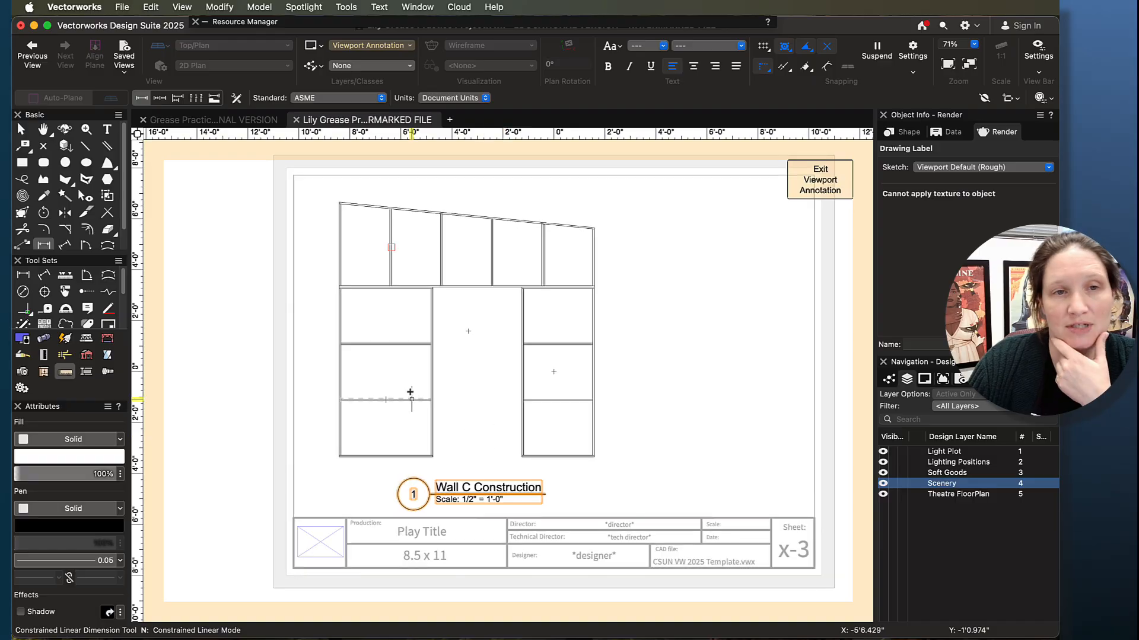
scroll(330, 195, up, 1)
scroll(330, 195, up, 1)
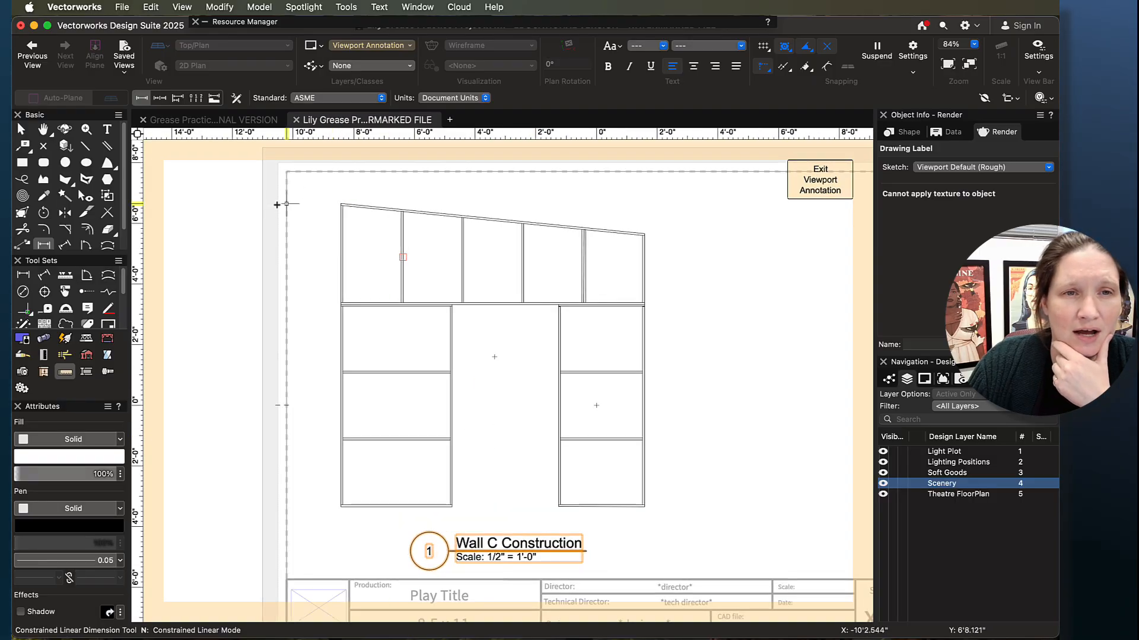
click(342, 205)
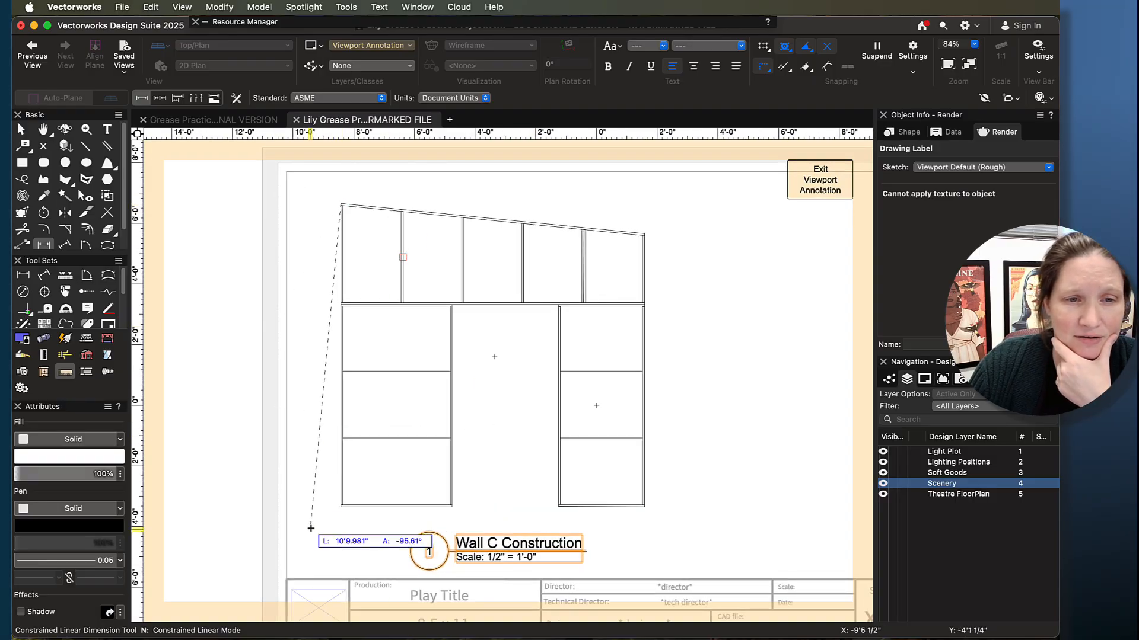
click(341, 506)
click(310, 498)
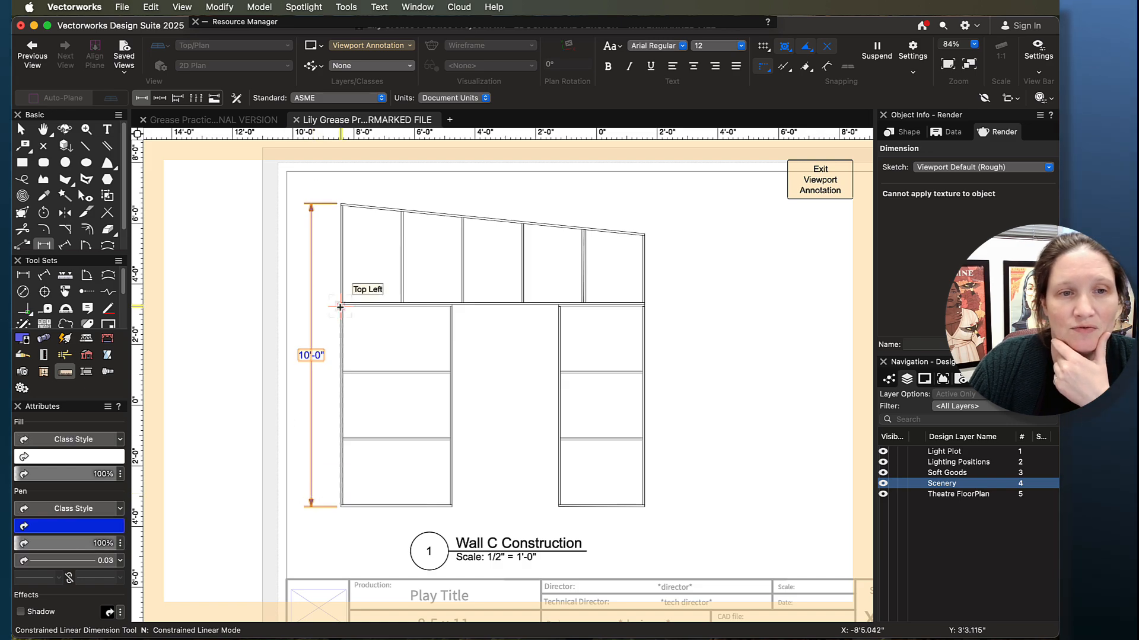
- Try dimensioning the wall's overall width above its sloped top edge
click(336, 202)
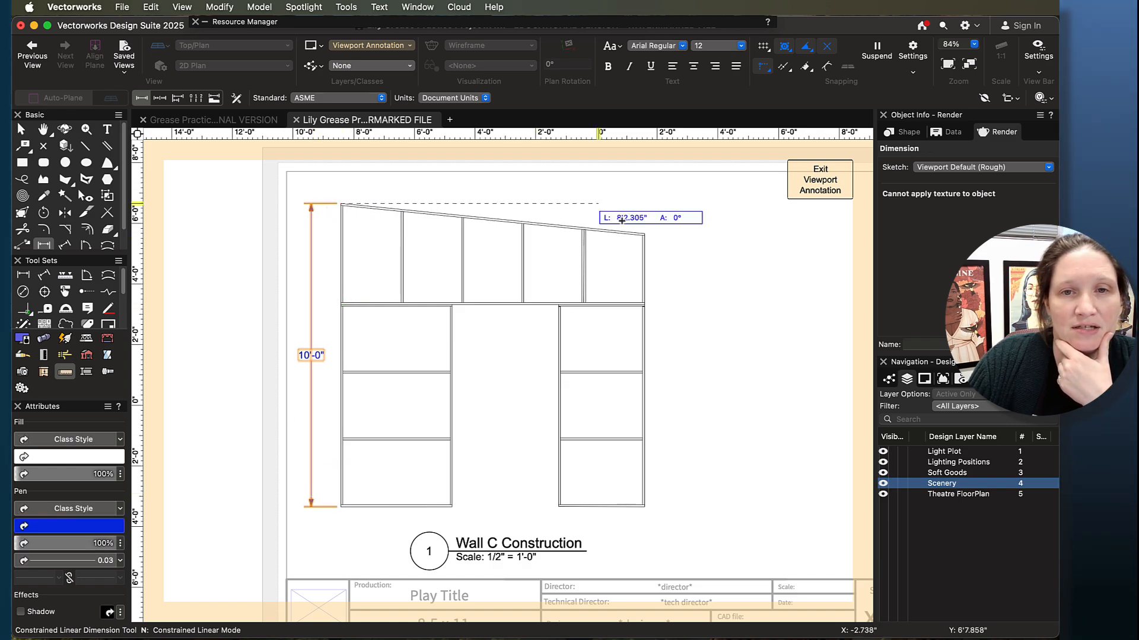
click(644, 234)
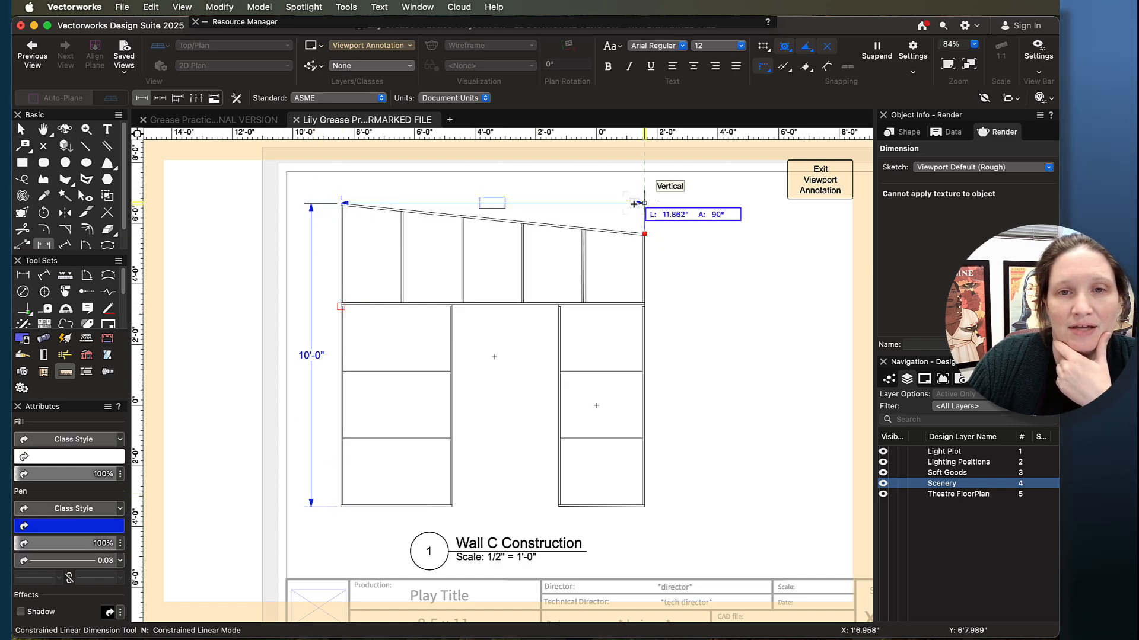
click(602, 191)
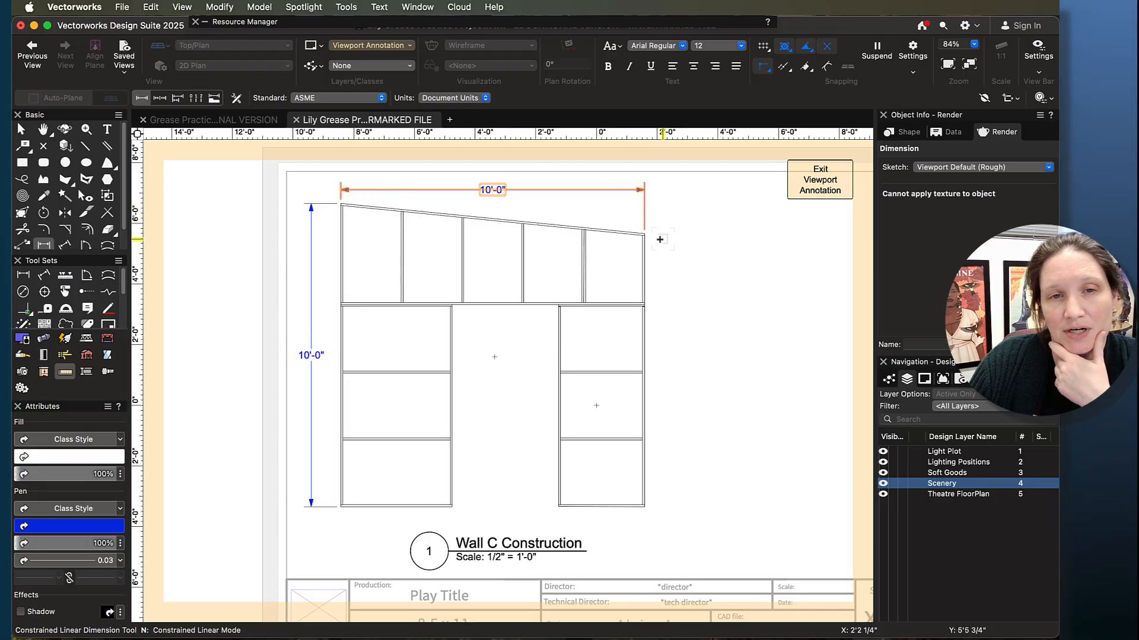
click(321, 197)
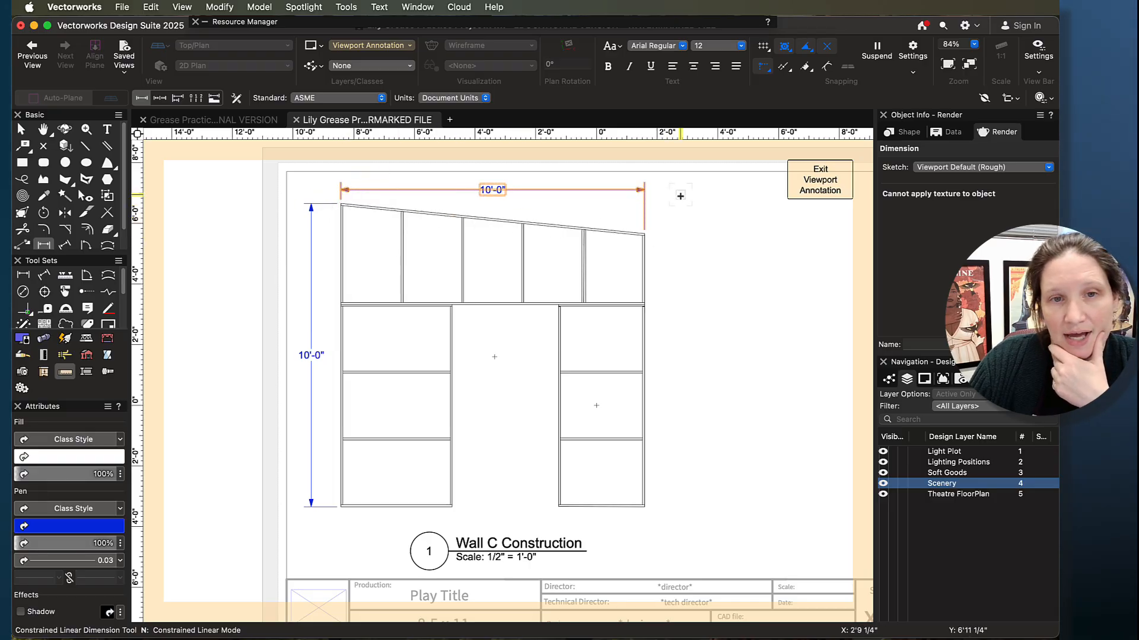
key(Escape)
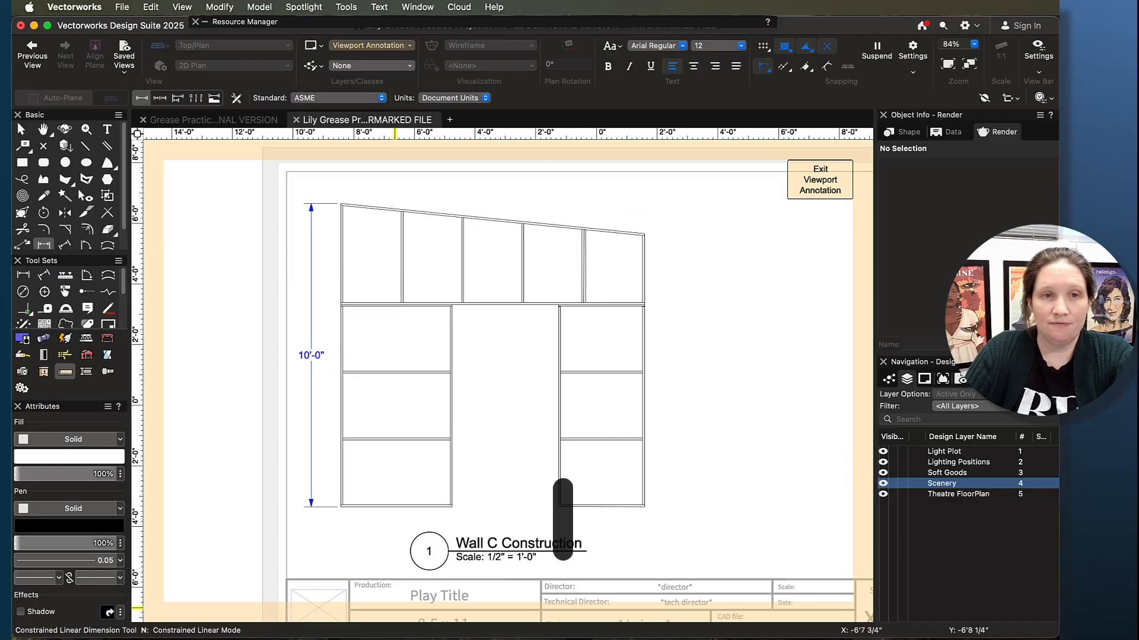
- Dimension the wall's overall width beneath its bottom edge, just above the drawing label
click(341, 507)
click(645, 507)
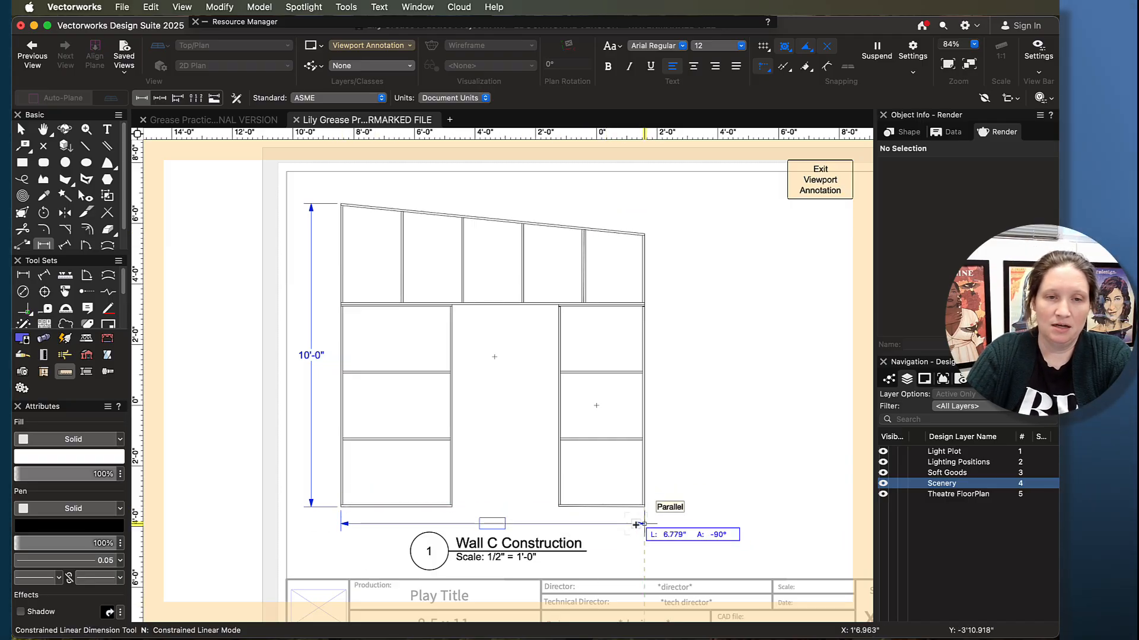
click(655, 525)
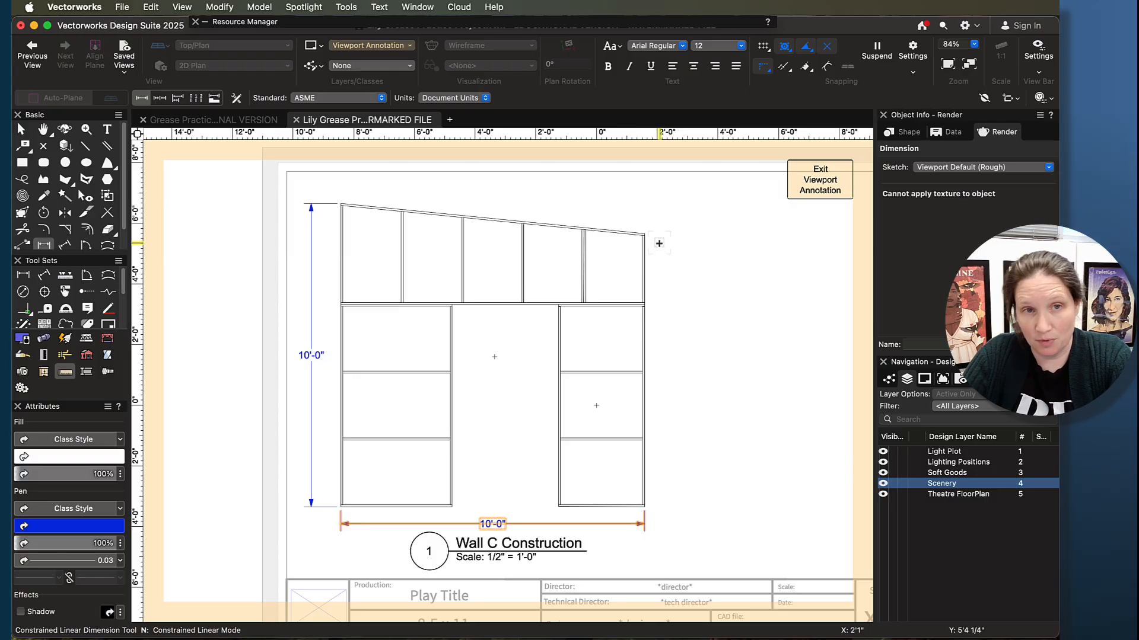
- Dimension the length of the wall's sloped top edge with the Unconstrained Linear Dimension tool, placing the dimension above it
click(66, 246)
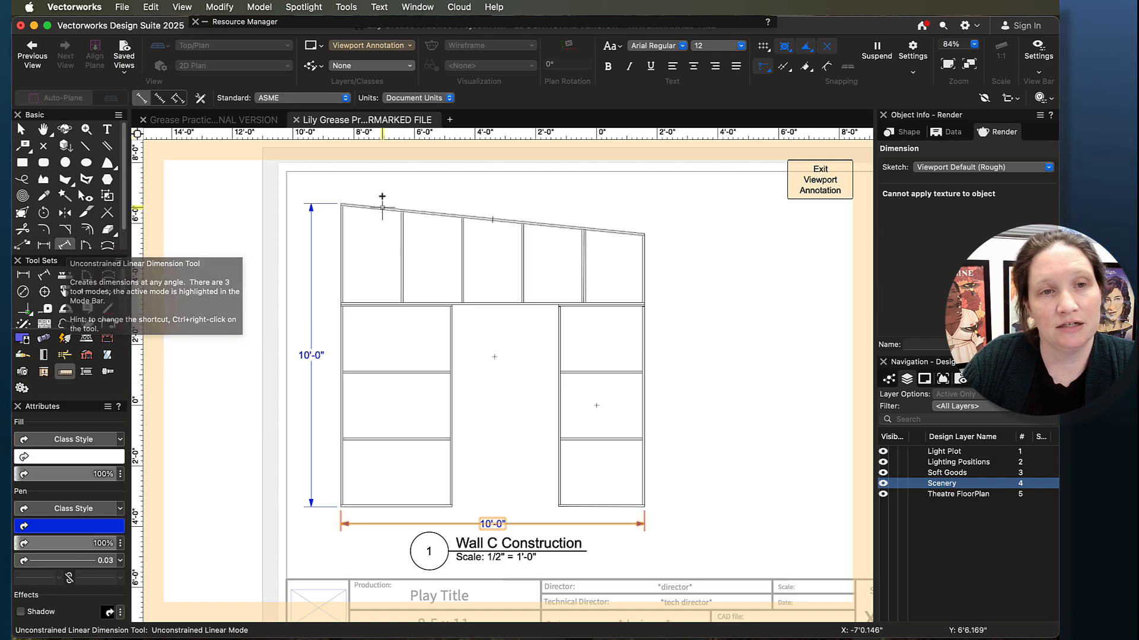
scroll(370, 195, up, 2)
click(336, 206)
scroll(694, 240, up, 5)
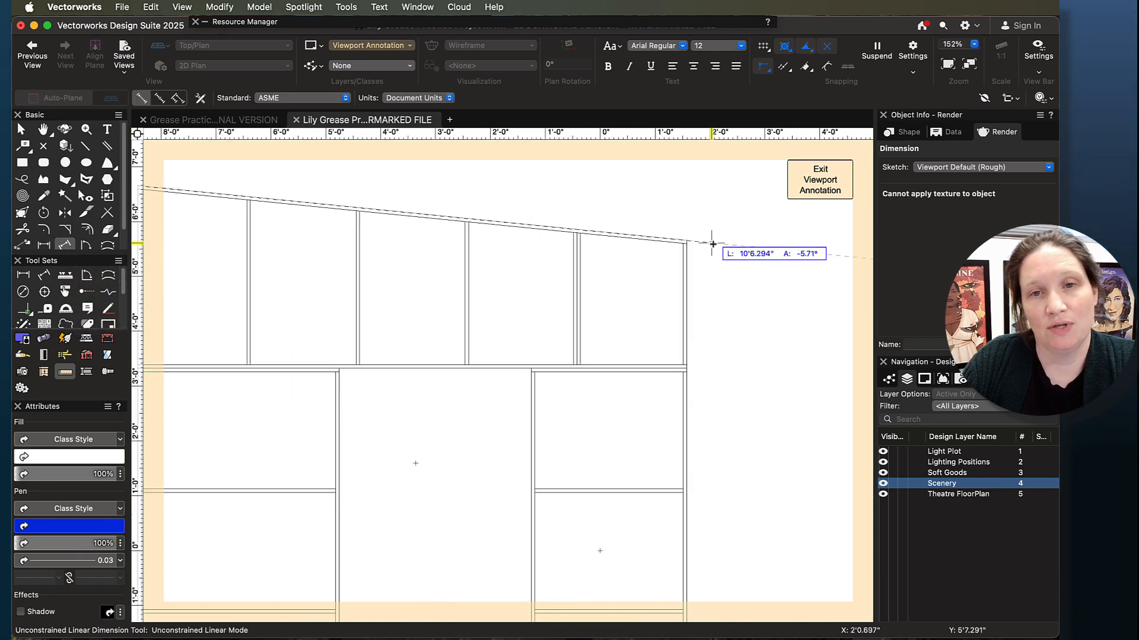
scroll(647, 216, down, 3)
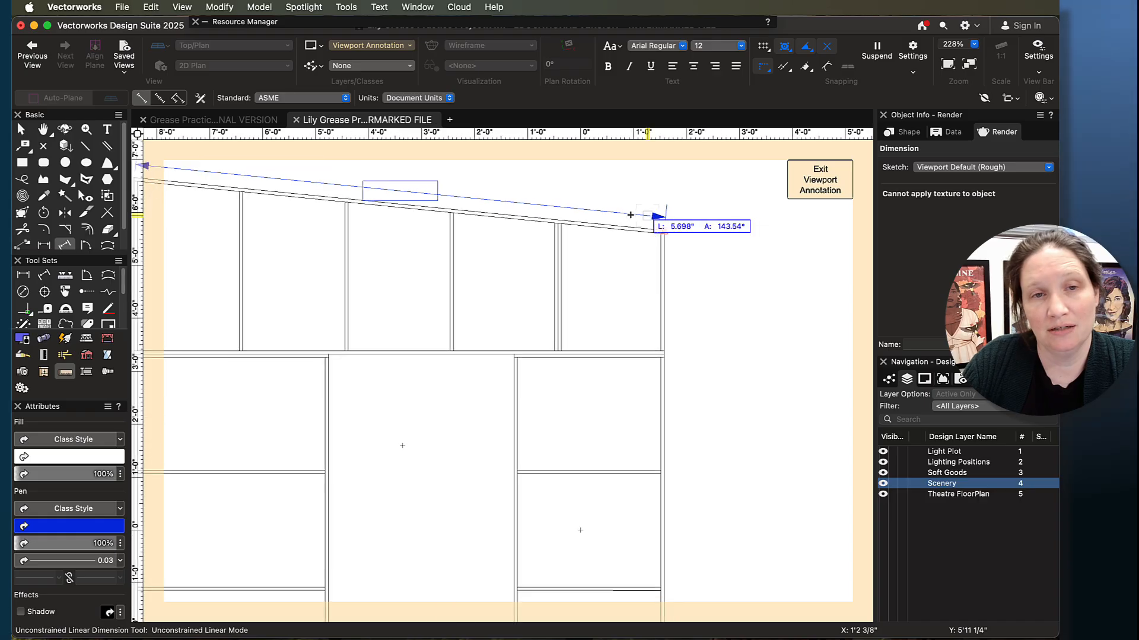
click(661, 199)
scroll(454, 265, down, 2)
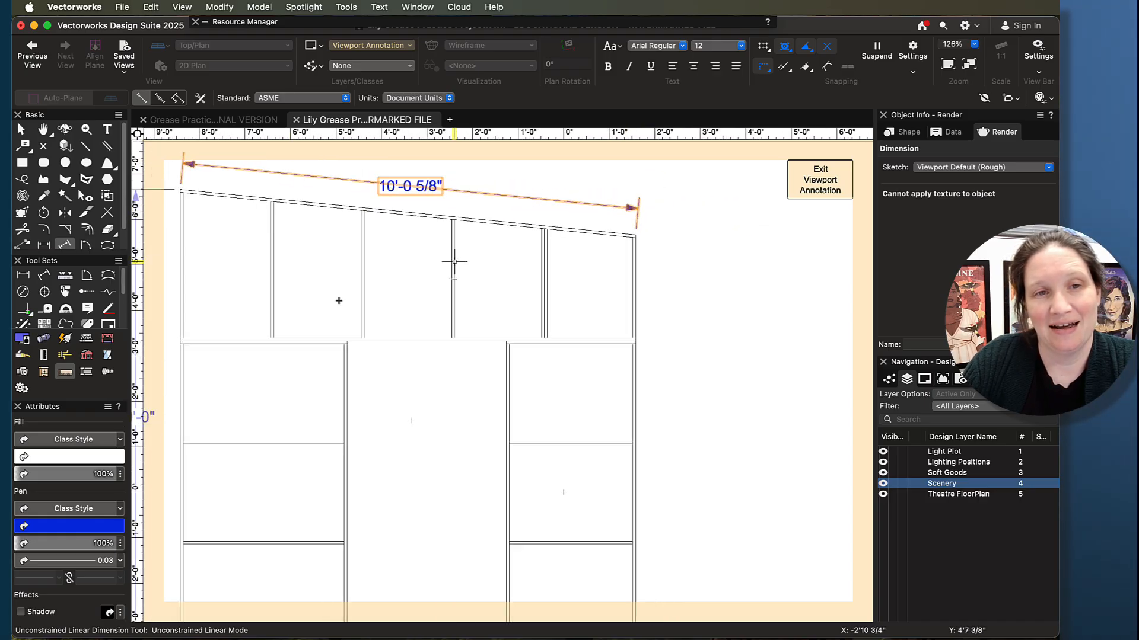
- Dimension the height of the wall's upper section at its left edge, placing the dimension between the wall and the full-height dimension
scroll(472, 394, down, 1)
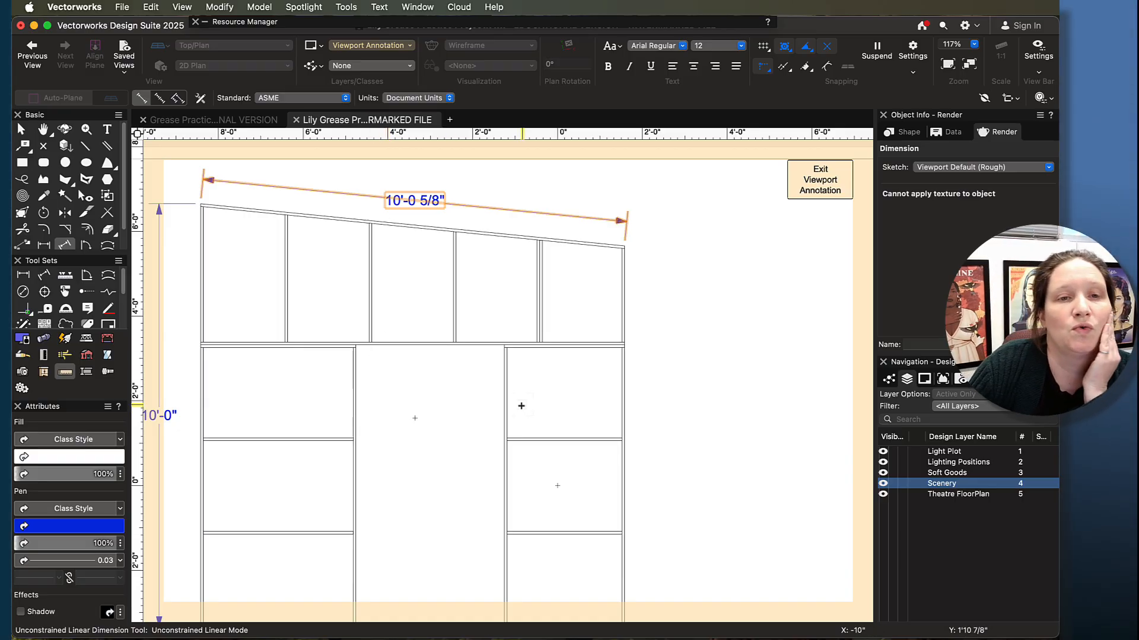
scroll(521, 406, down, 5)
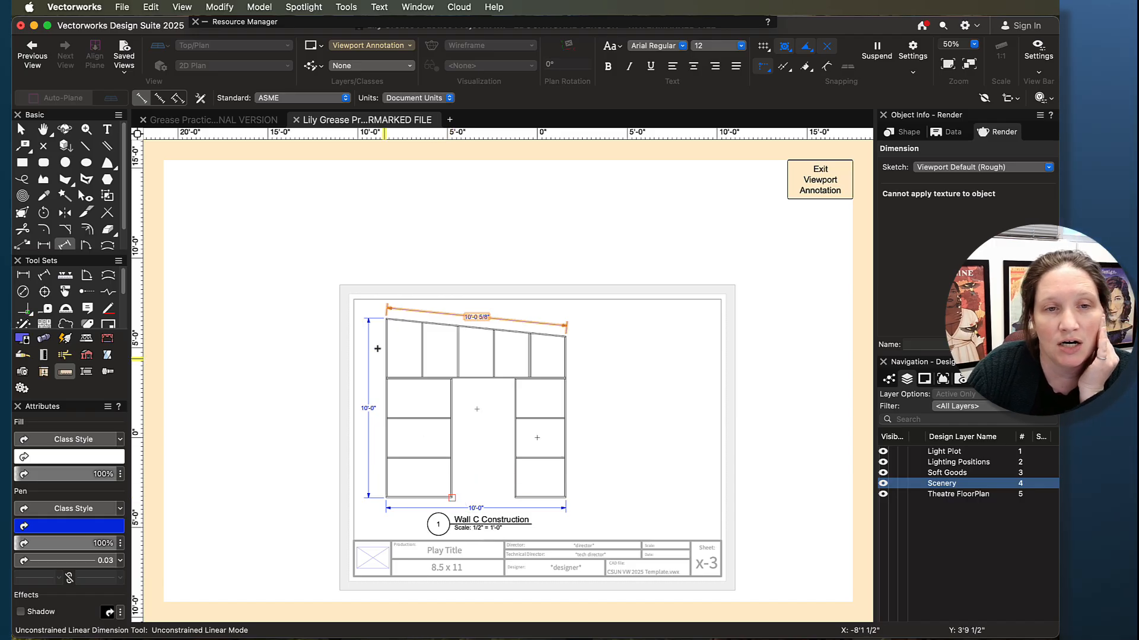
scroll(382, 324, up, 5)
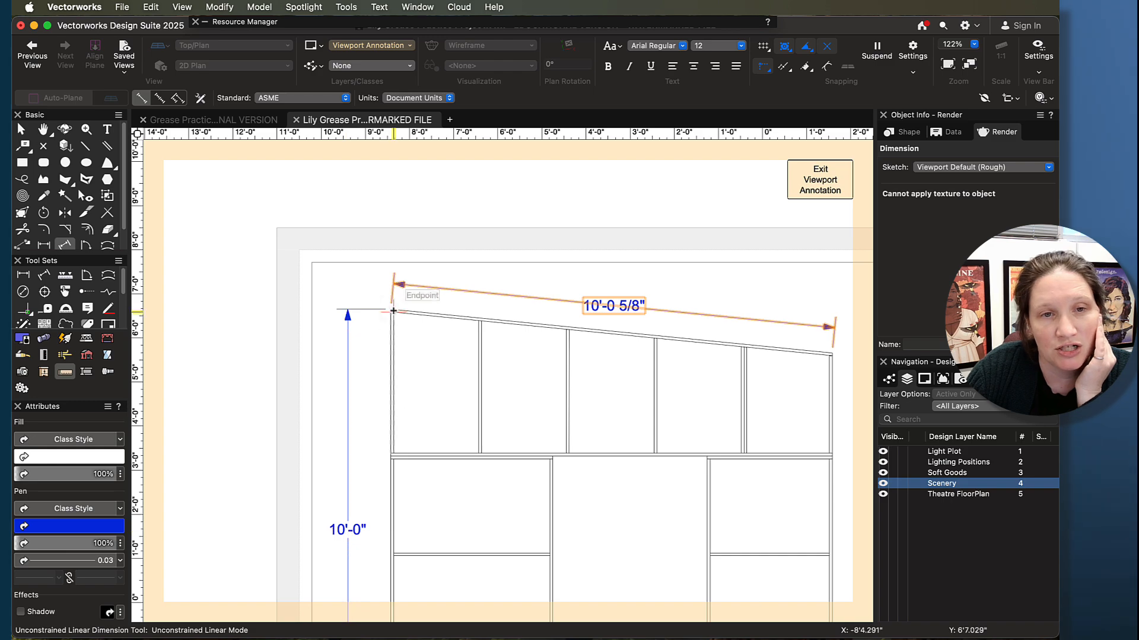
scroll(377, 468, up, 4)
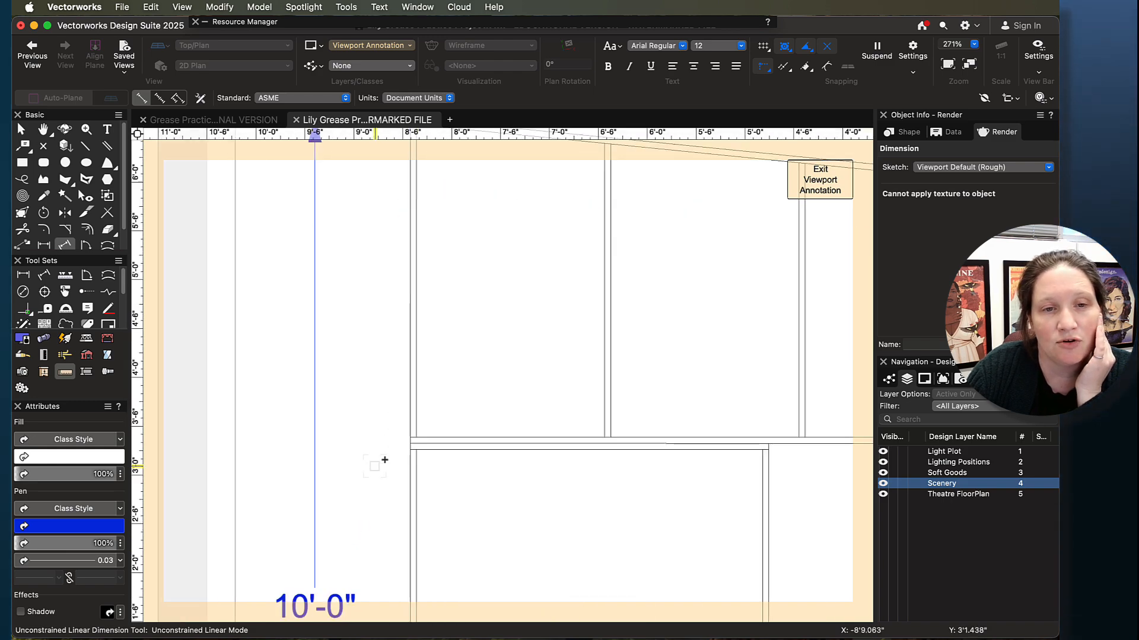
click(411, 439)
scroll(389, 435, down, 4)
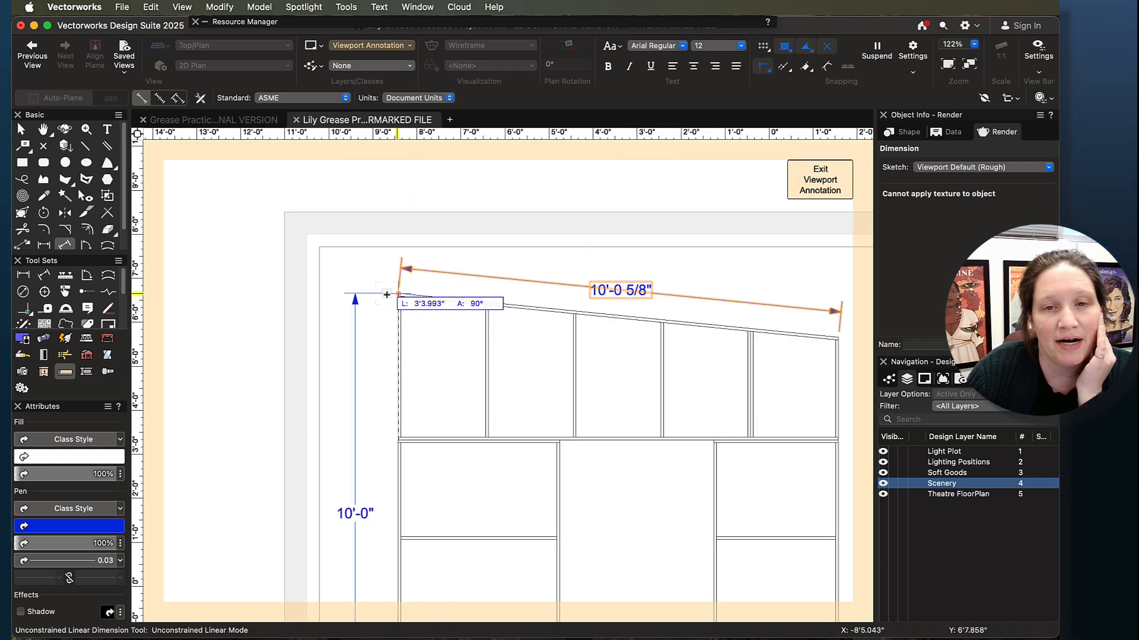
scroll(387, 294, up, 4)
click(411, 293)
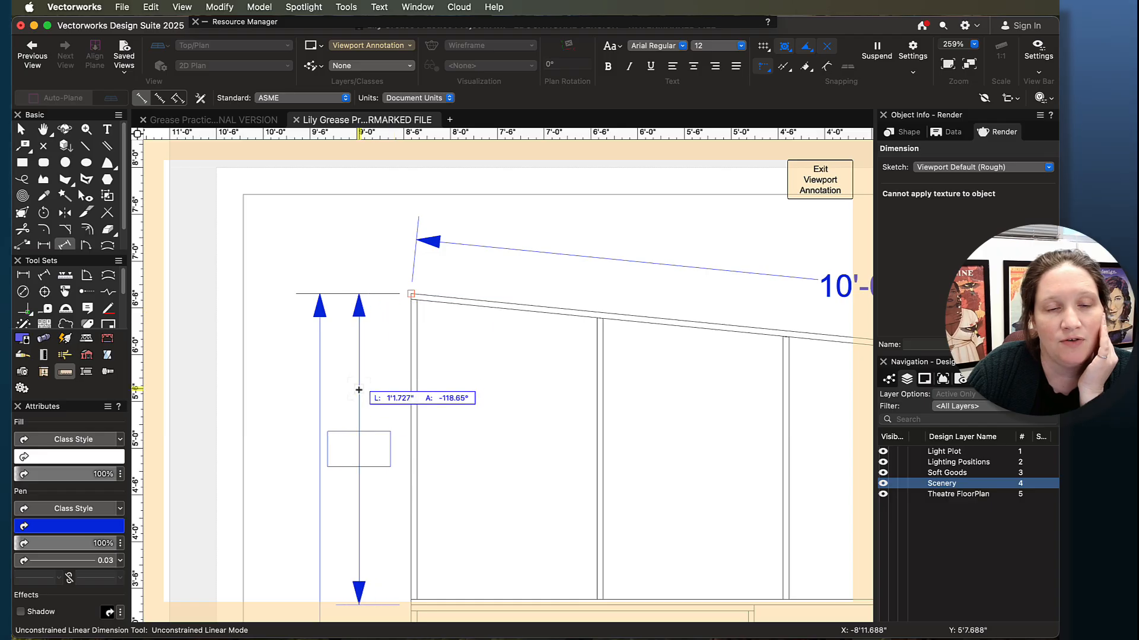
click(359, 391)
scroll(358, 415, down, 5)
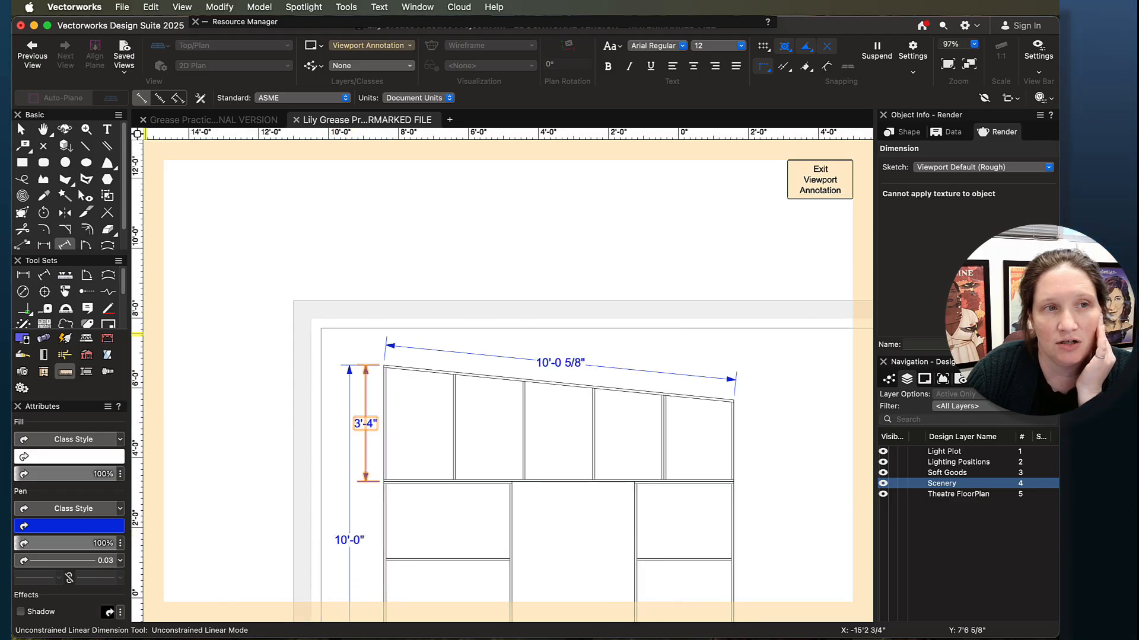
- Leave the dimension tool for the Selection tool and deselect the upper section's height dimension
key(x)
scroll(503, 536, down, 5)
scroll(504, 536, right, 2)
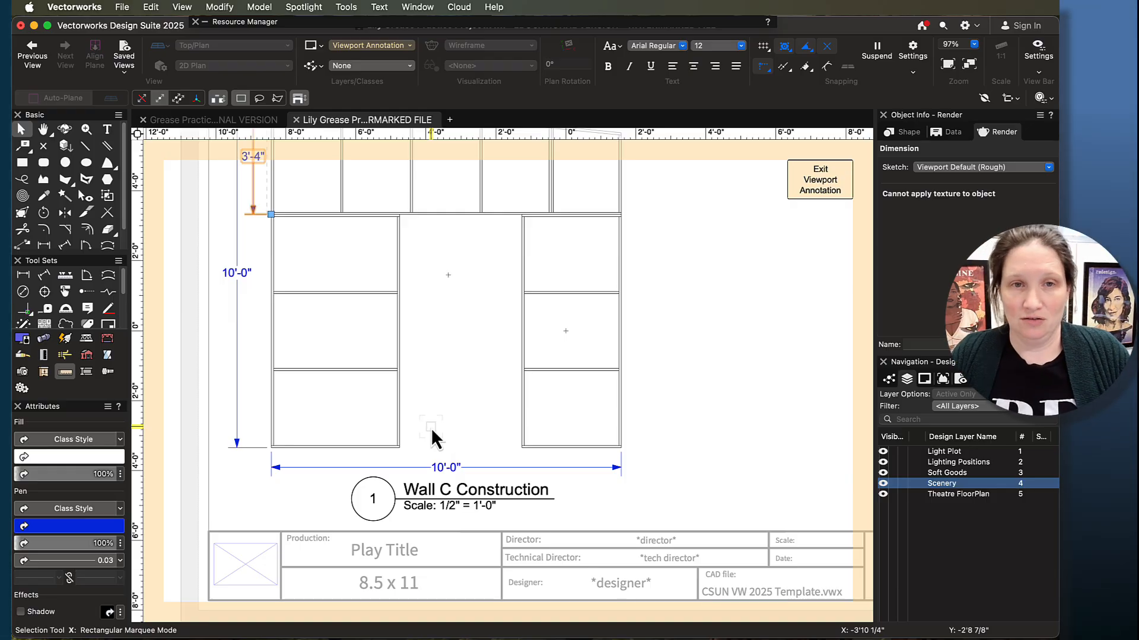
scroll(633, 364, down, 3)
key(h)
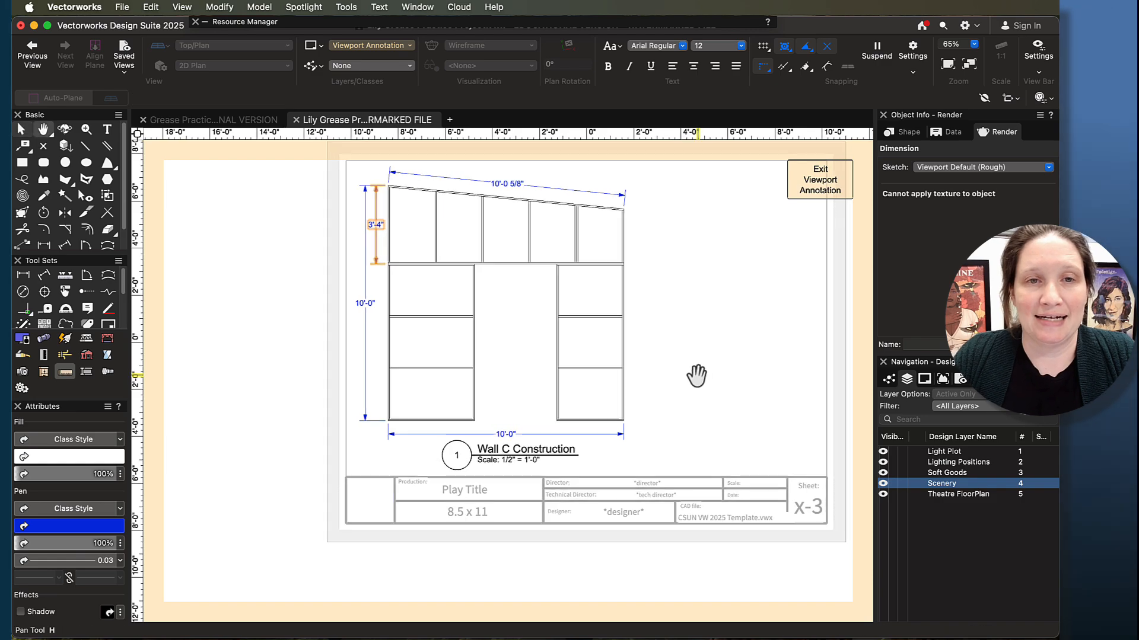
drag(697, 374, 627, 435)
click(22, 126)
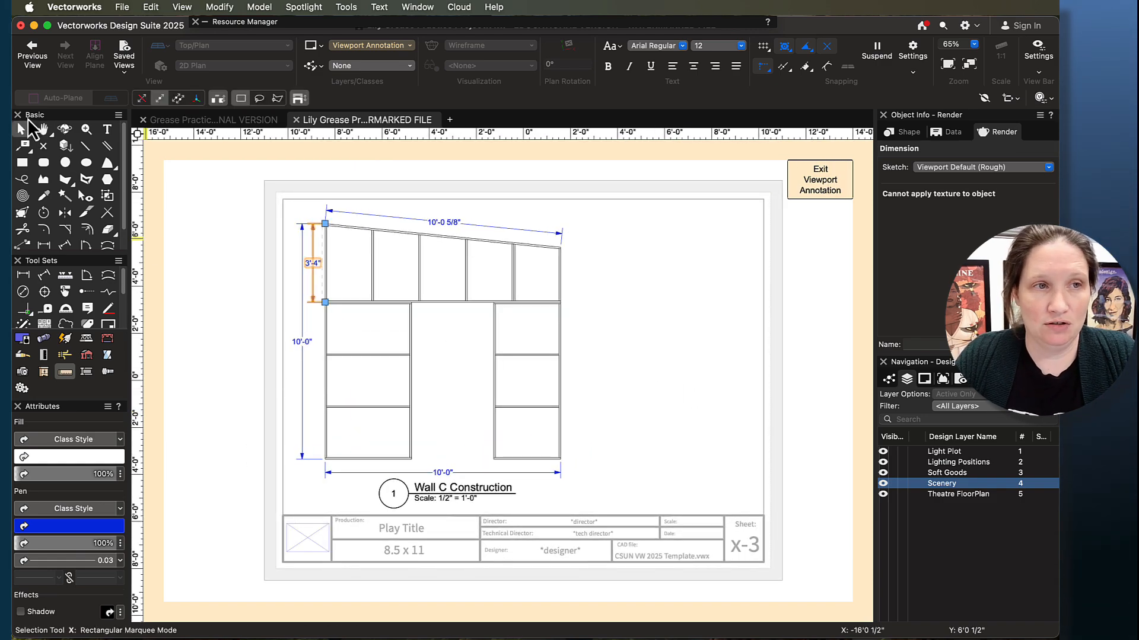
click(651, 342)
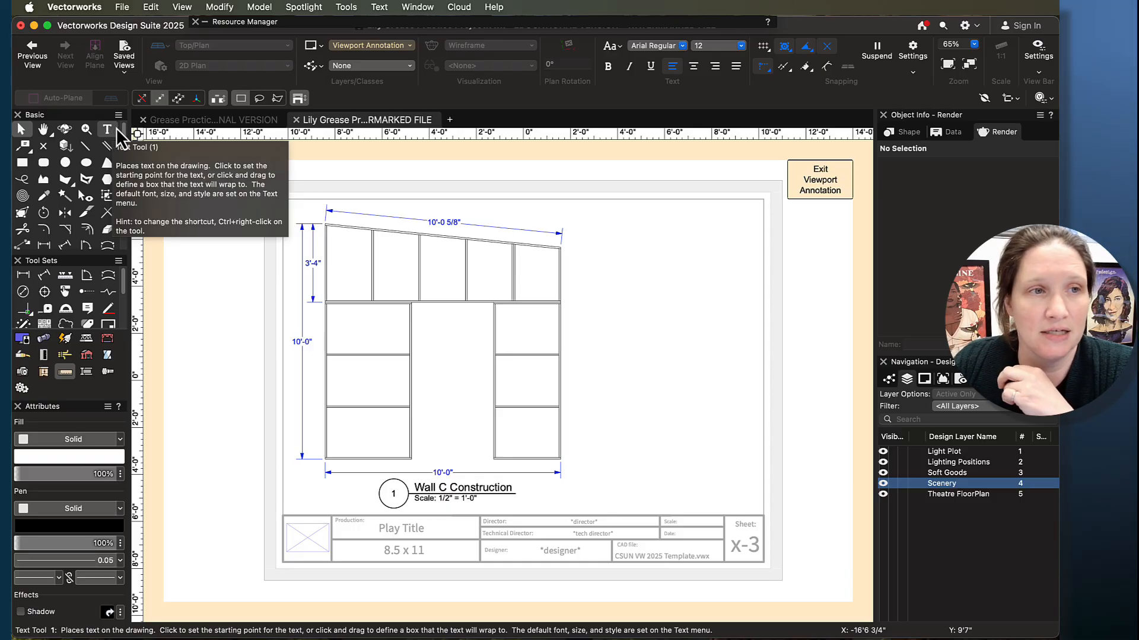
- Try the Callout tool with the text "testing the callout tool", its leader pointing to the right edge of the wall's upper section
click(25, 147)
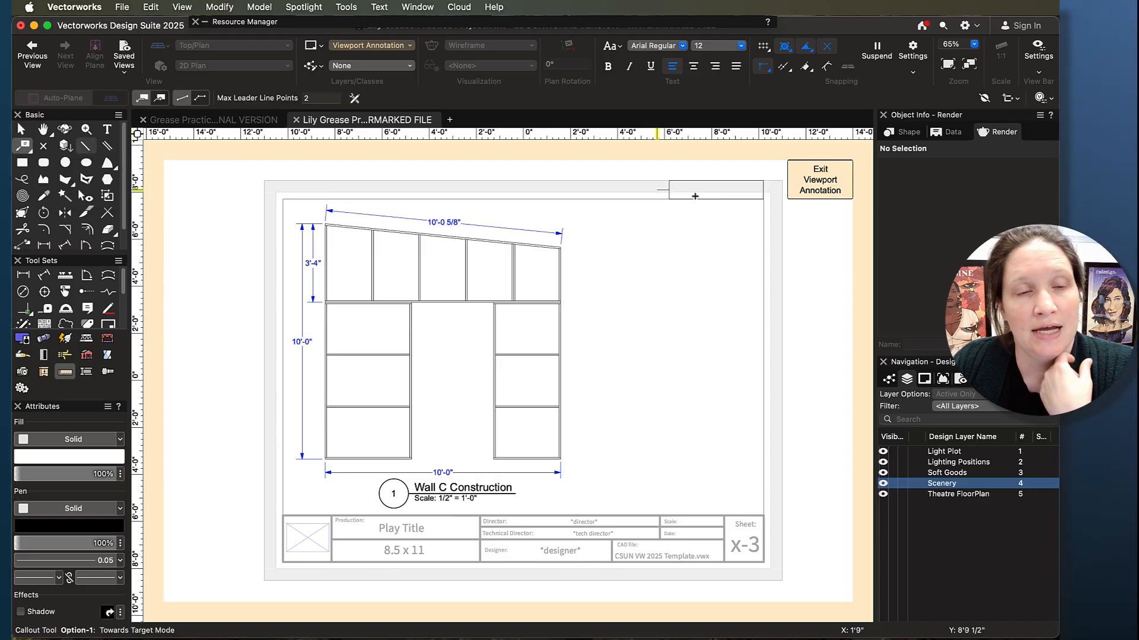
click(589, 235)
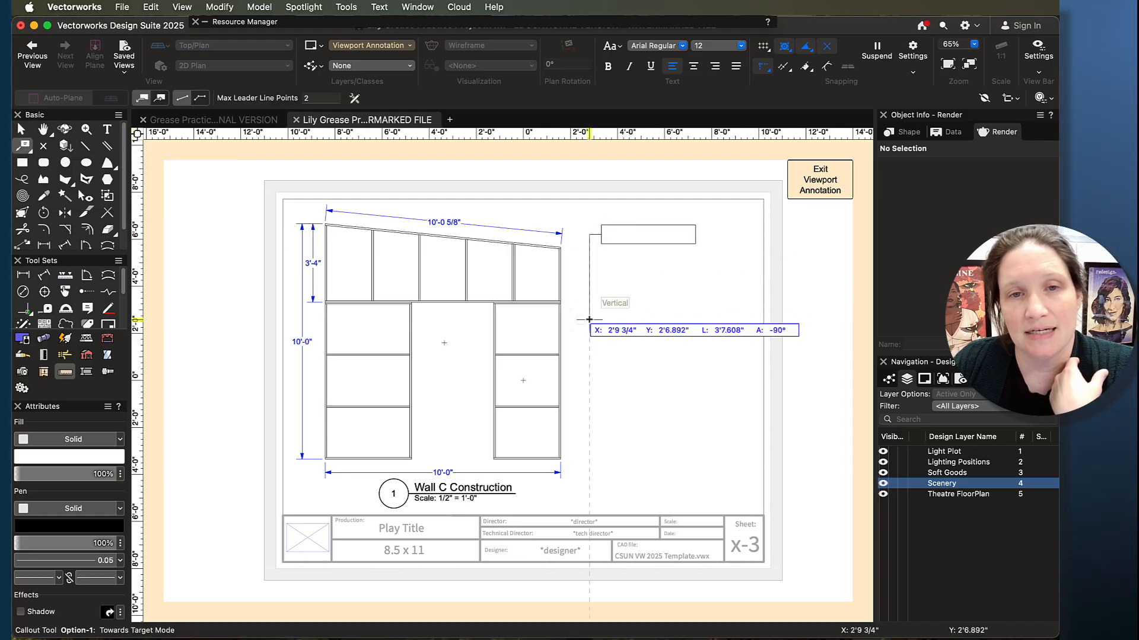
click(558, 276)
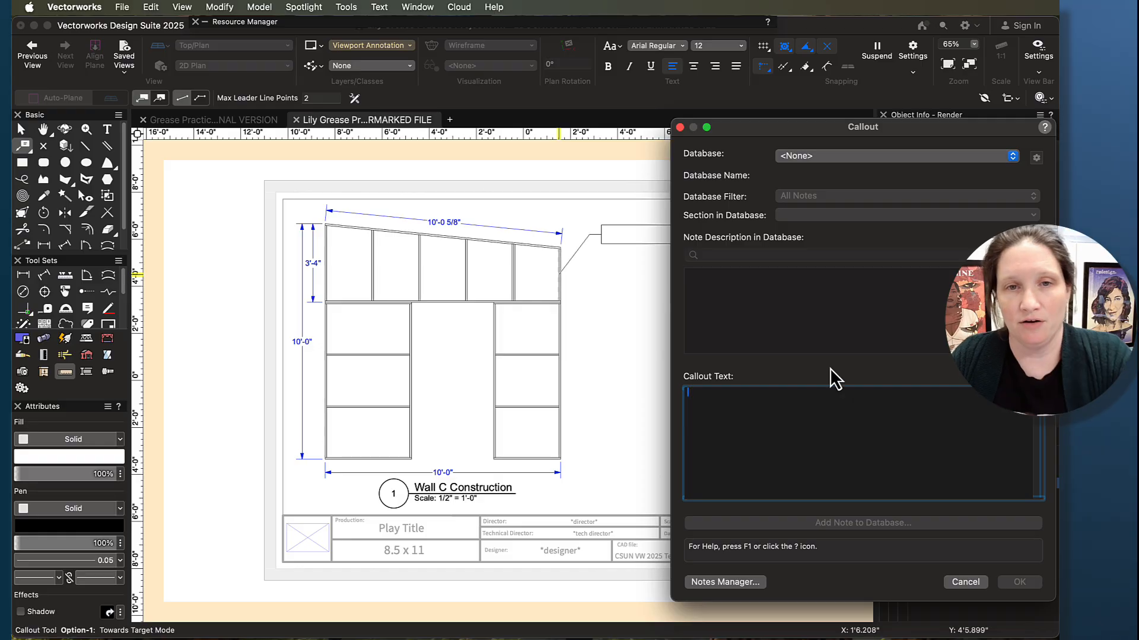
text(testing th)
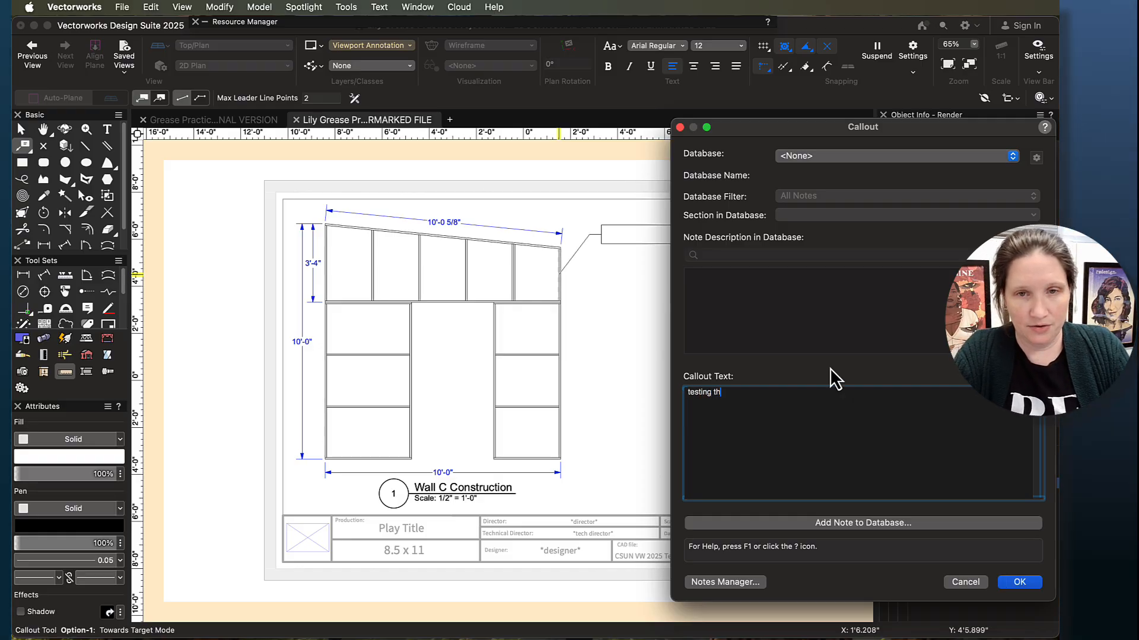
text(e callout t)
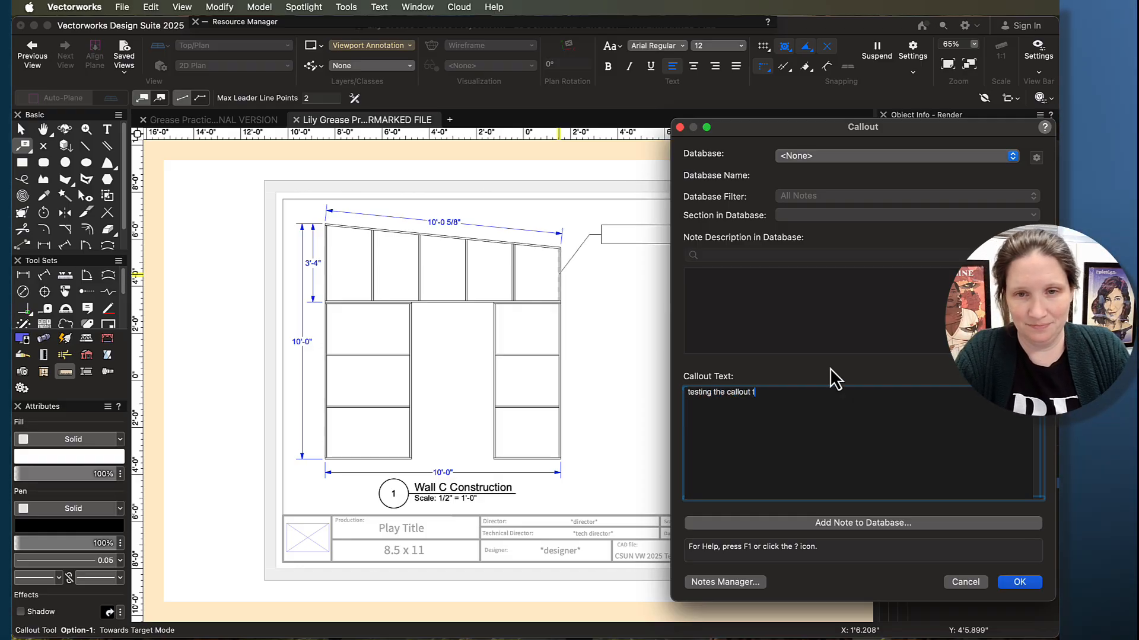
text(ool)
click(1030, 583)
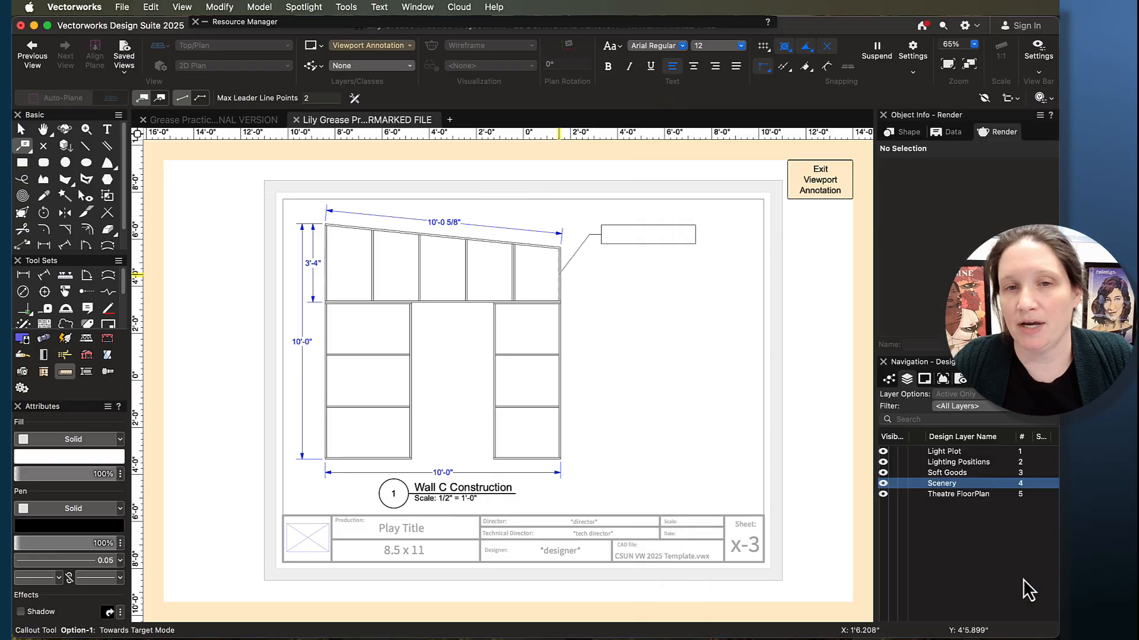
scroll(614, 271, up, 3)
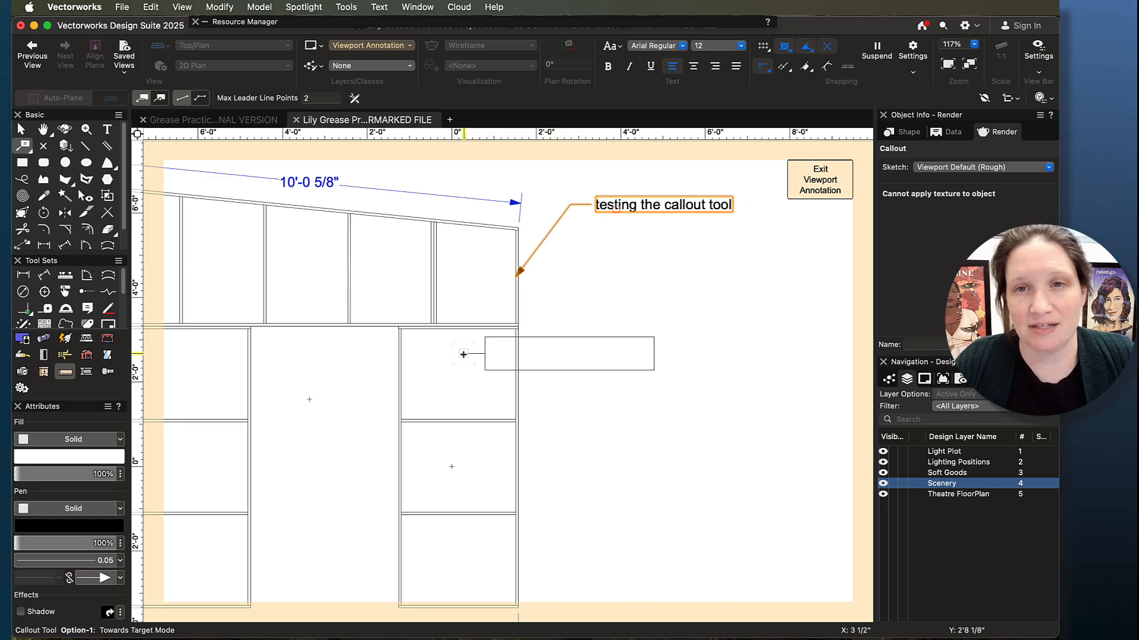
scroll(679, 415, down, 5)
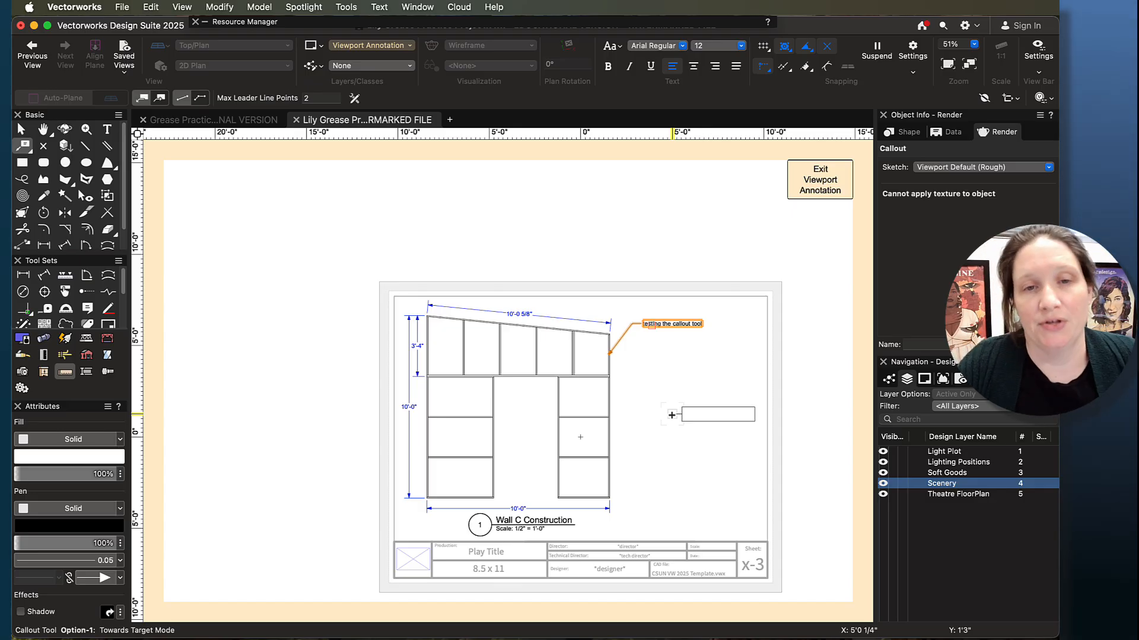
scroll(625, 365, up, 5)
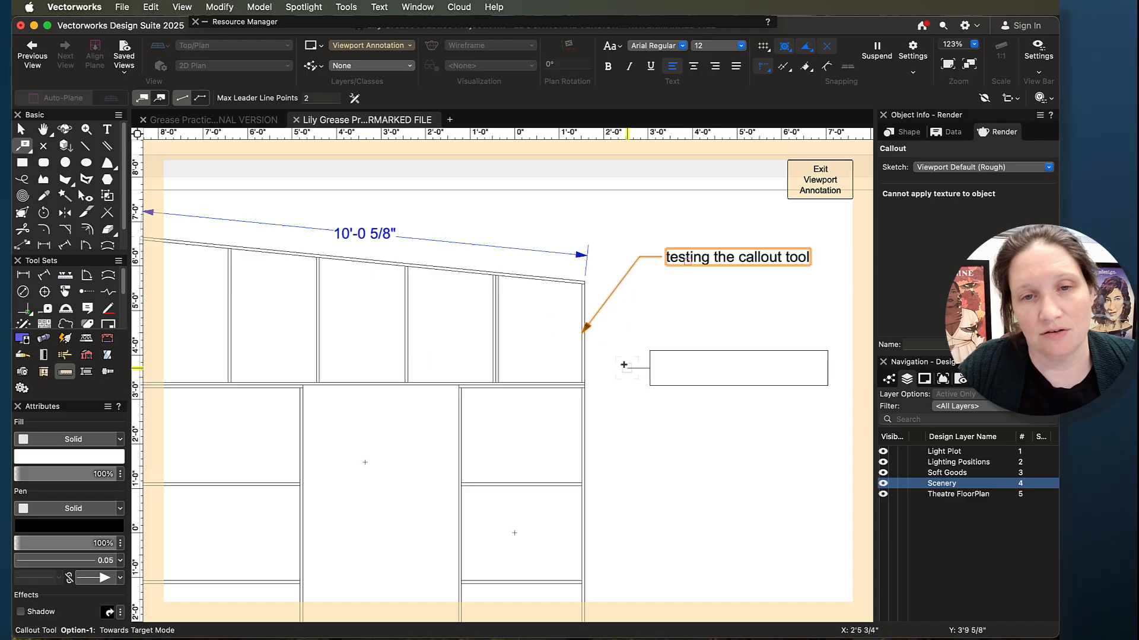
scroll(624, 365, up, 2)
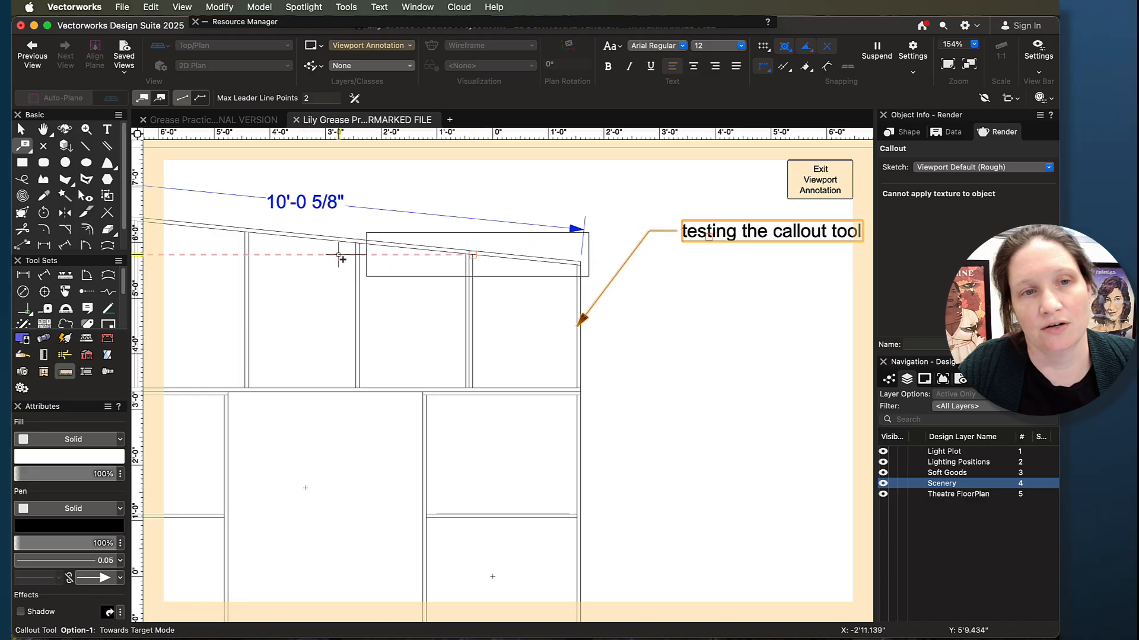
scroll(666, 358, down, 8)
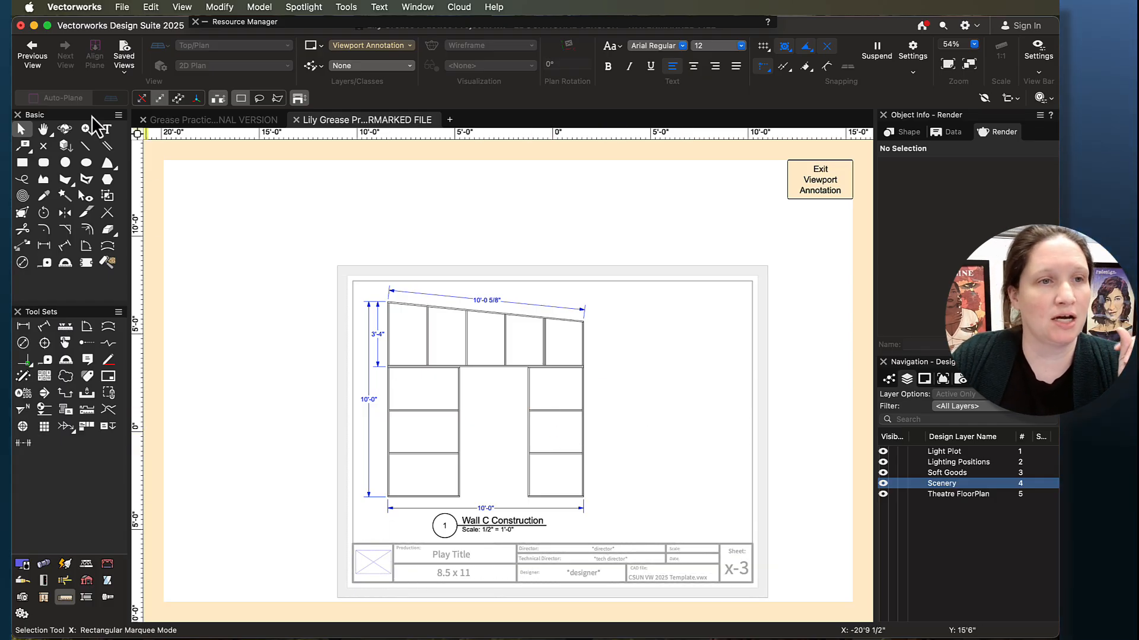
- Place a text annotation reading "A" in the blank area to the right of the wall's upper section with the Text tool
click(108, 128)
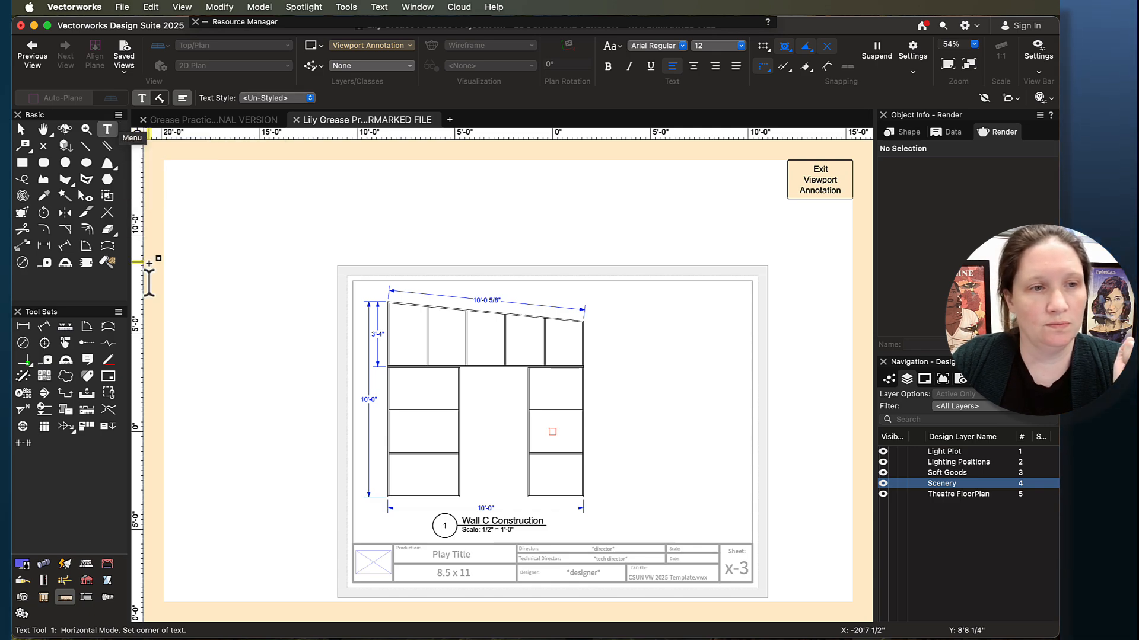
scroll(447, 317, up, 5)
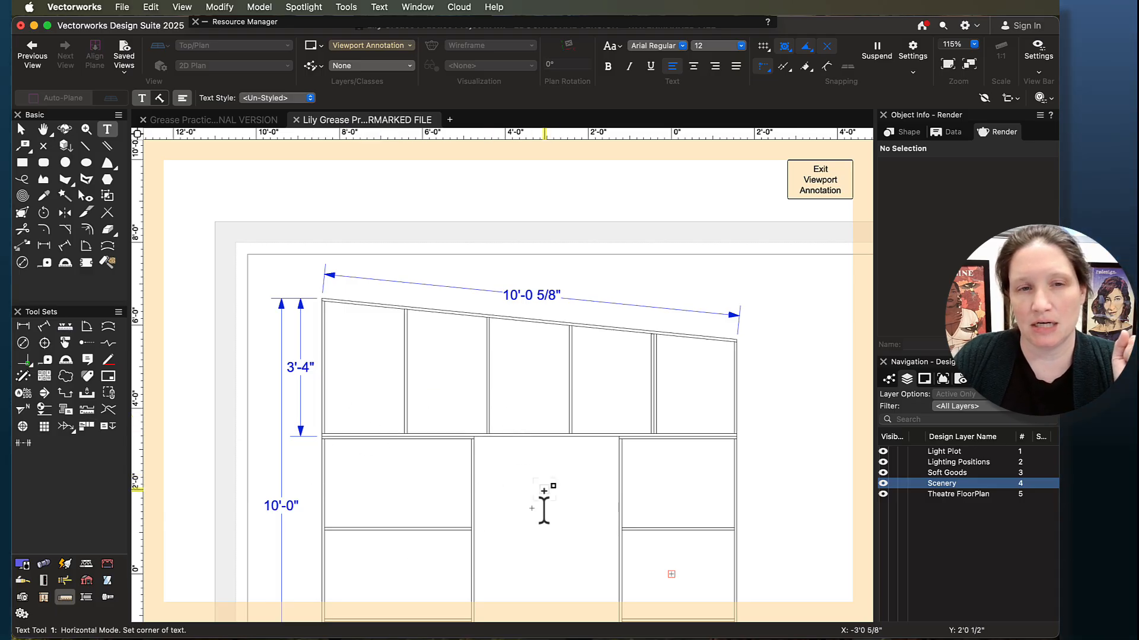
scroll(409, 366, down, 3)
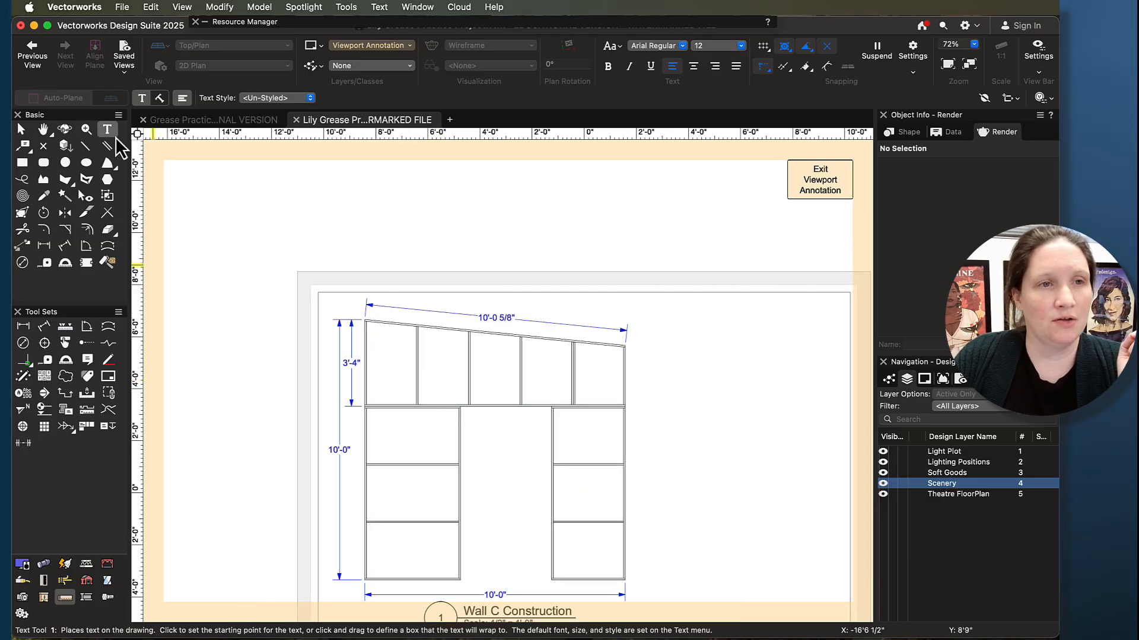
click(683, 330)
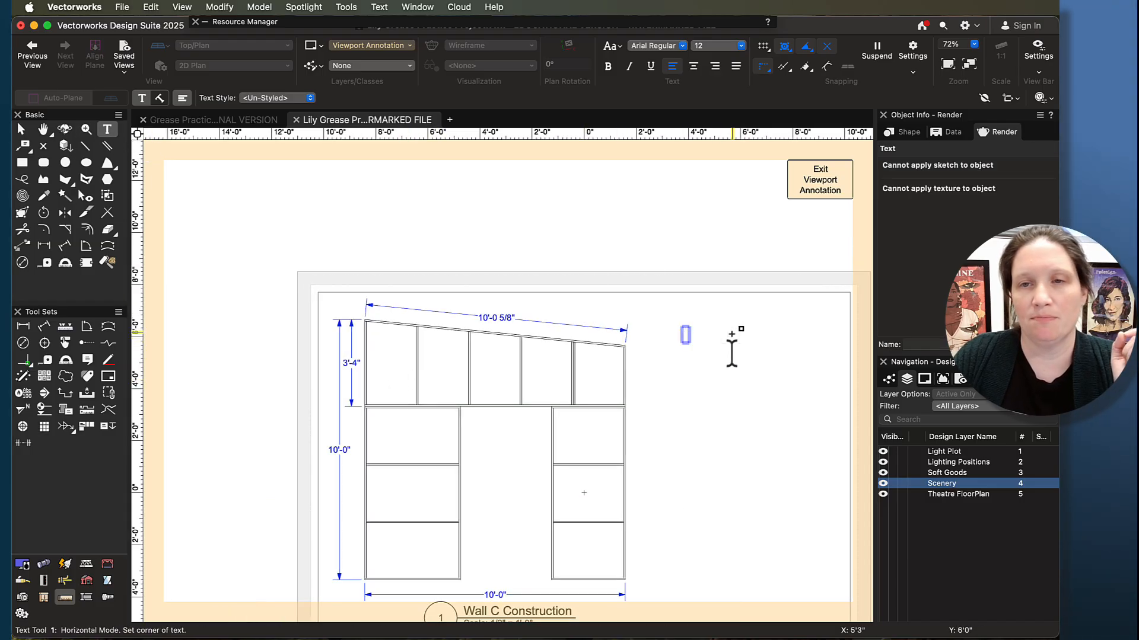
text(A)
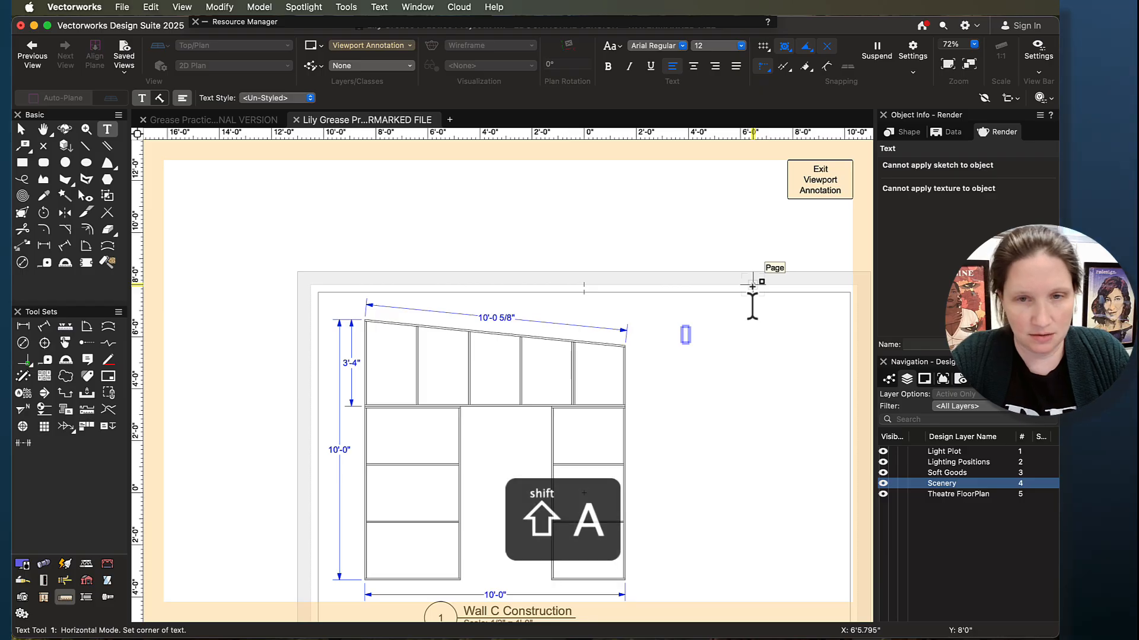
key(shift+Up)
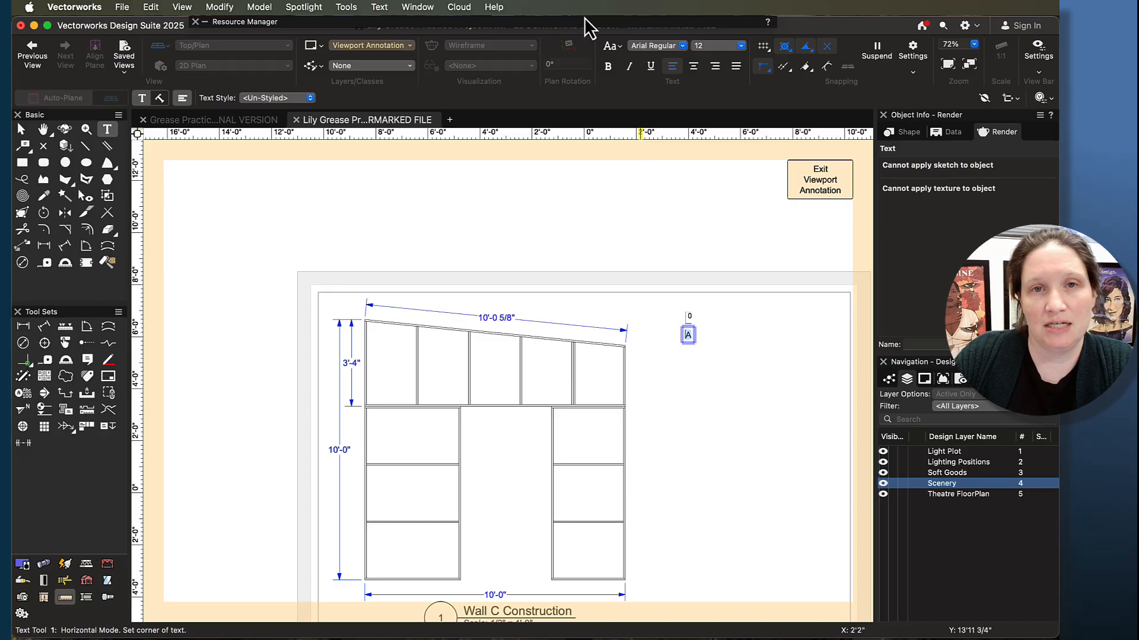
click(622, 51)
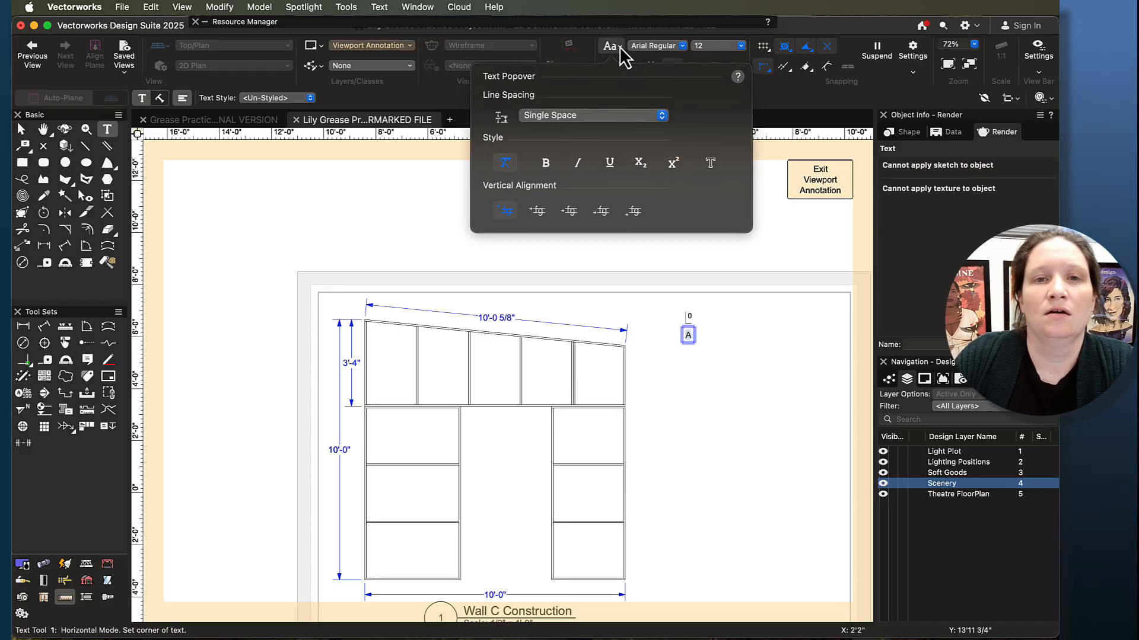
click(622, 51)
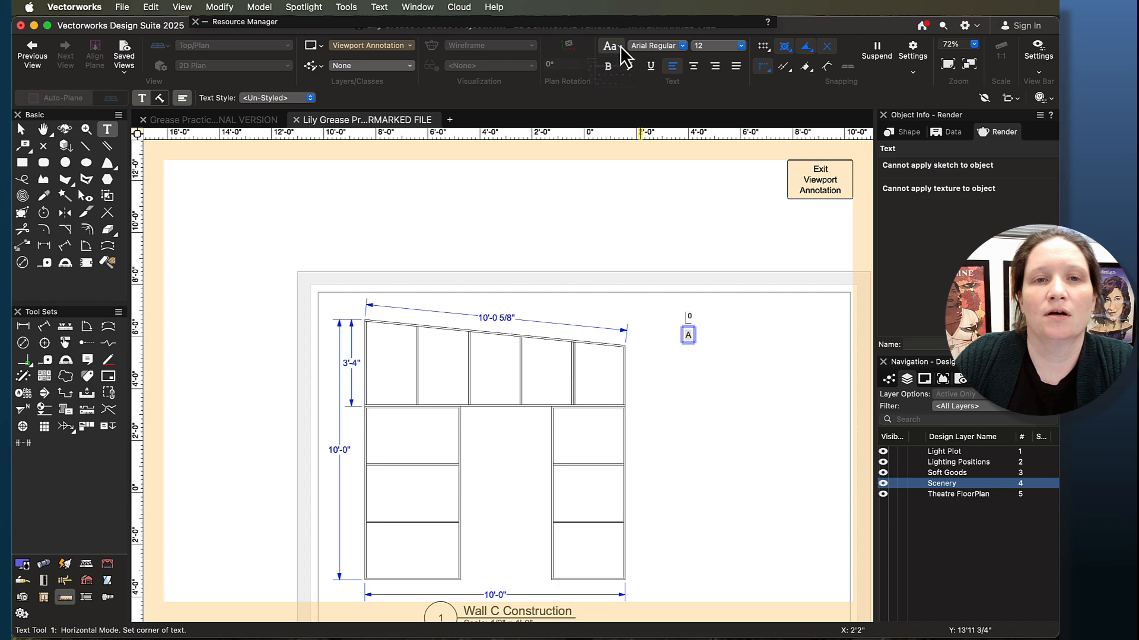
click(683, 46)
click(683, 48)
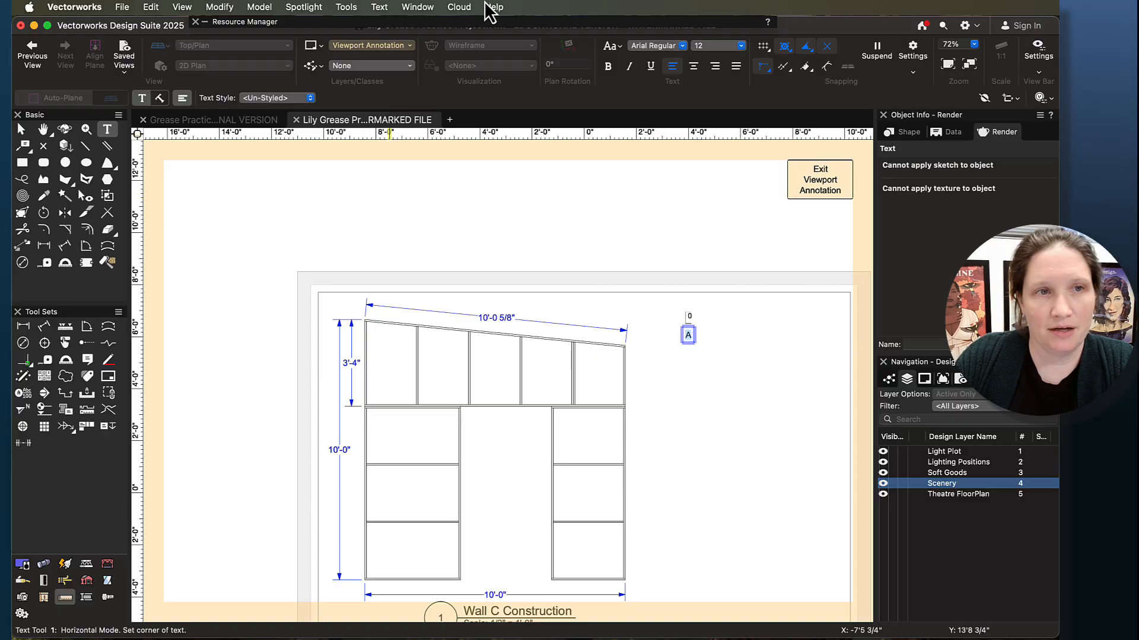
drag(816, 28, 708, 13)
drag(846, 25, 858, 28)
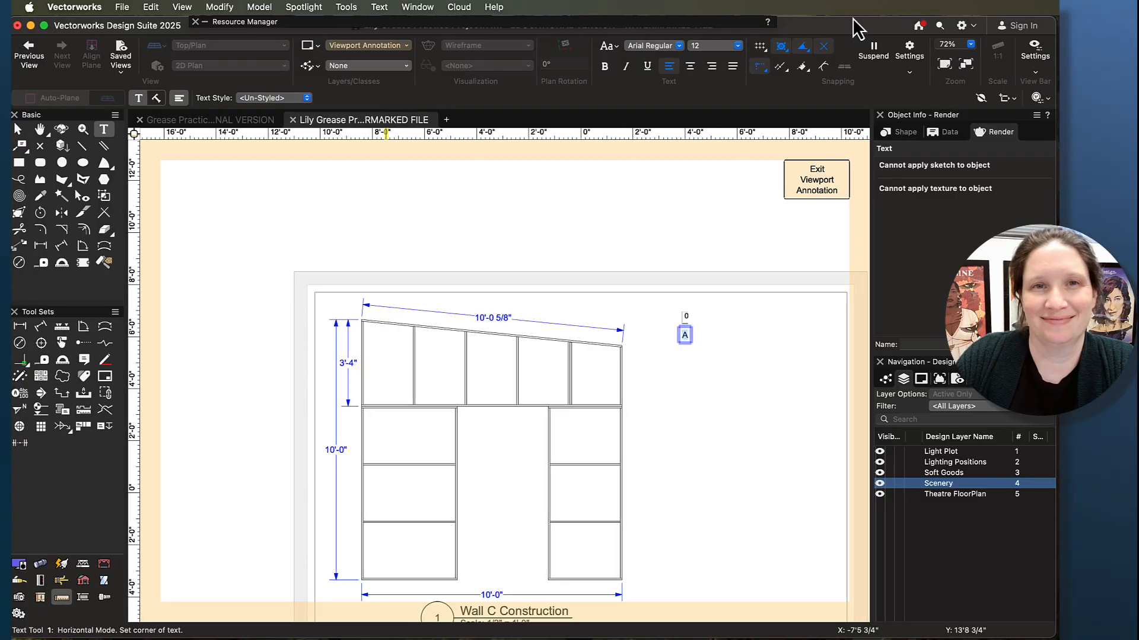
- Show the Attributes palette and dock it beneath the Tool Sets palette
click(414, 8)
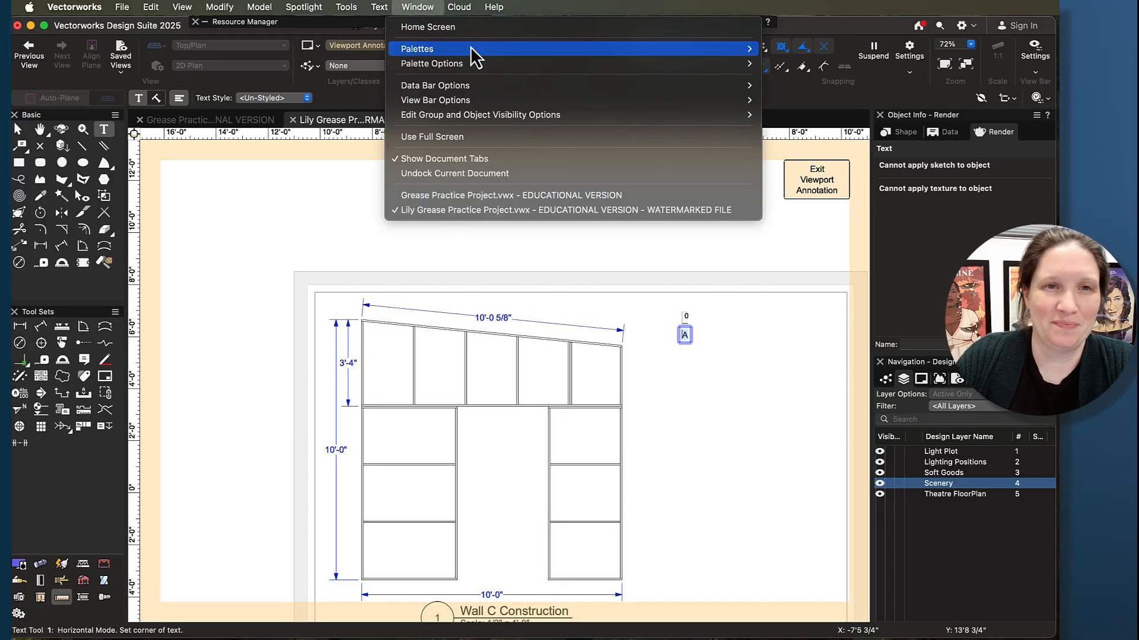
mouse_move(514, 53)
click(771, 290)
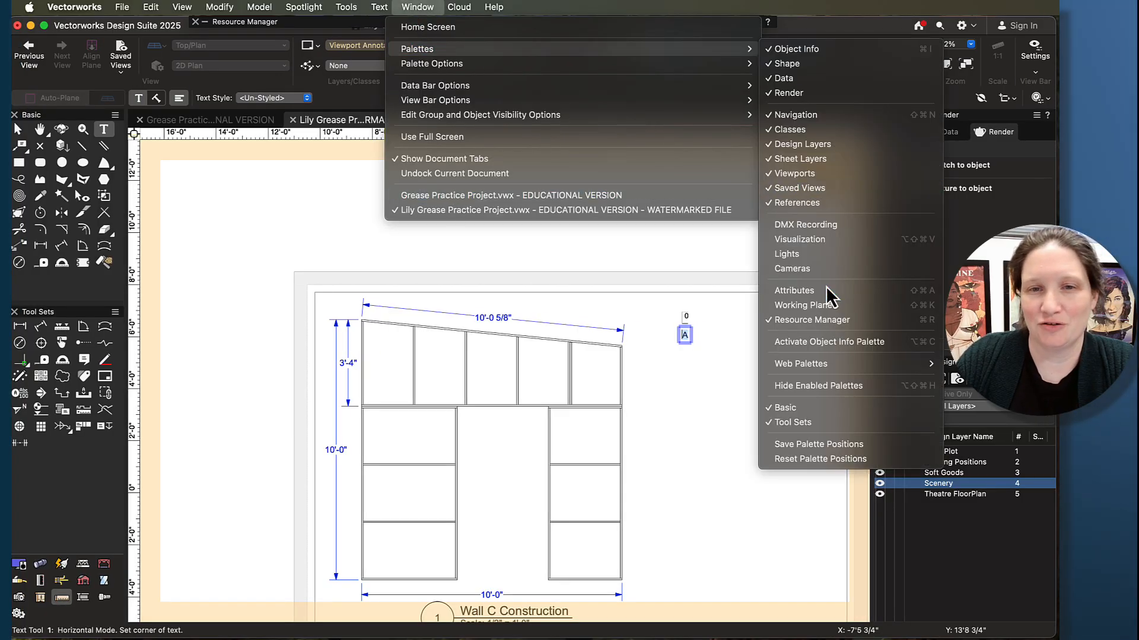
drag(174, 279, 32, 629)
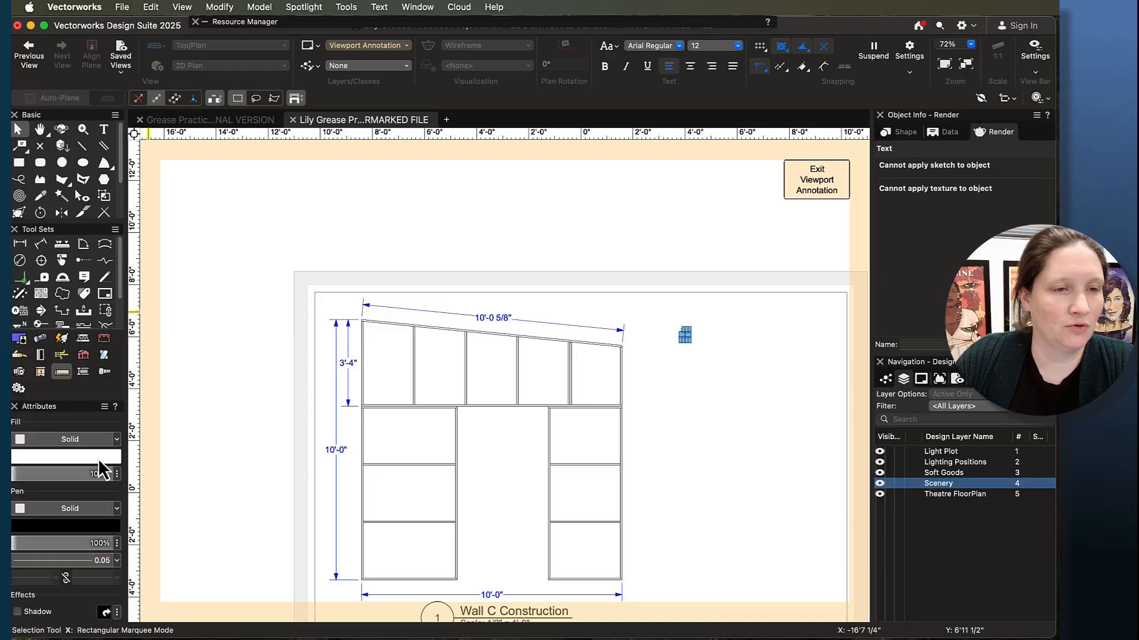
- Try a blue pen colour on the selected "A" text annotation beside the wall
click(81, 528)
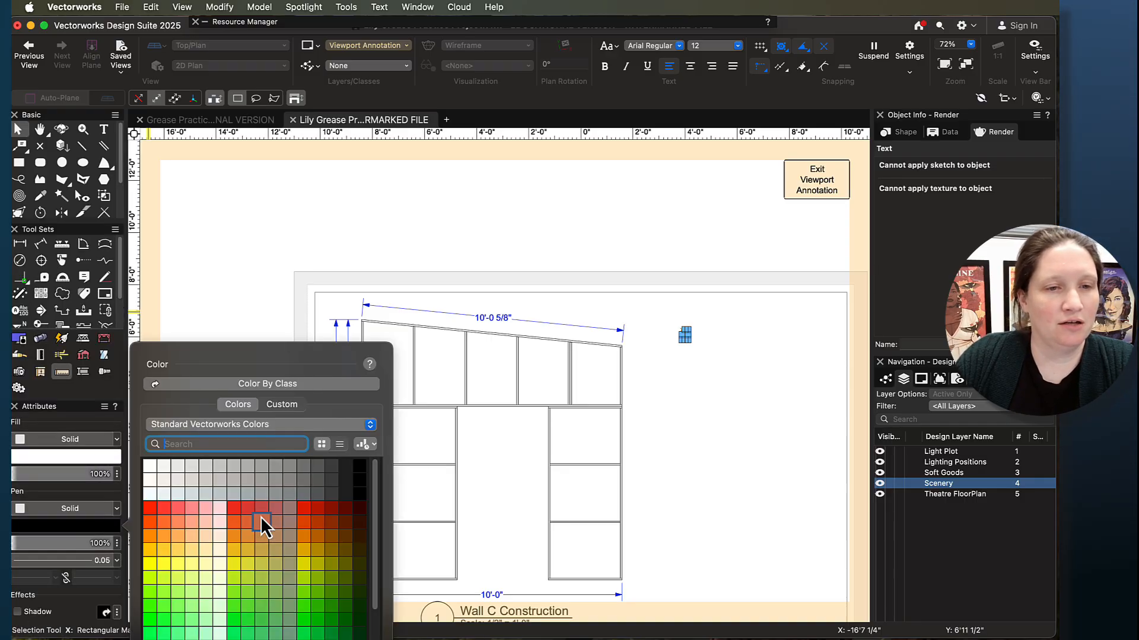
scroll(231, 569, down, 5)
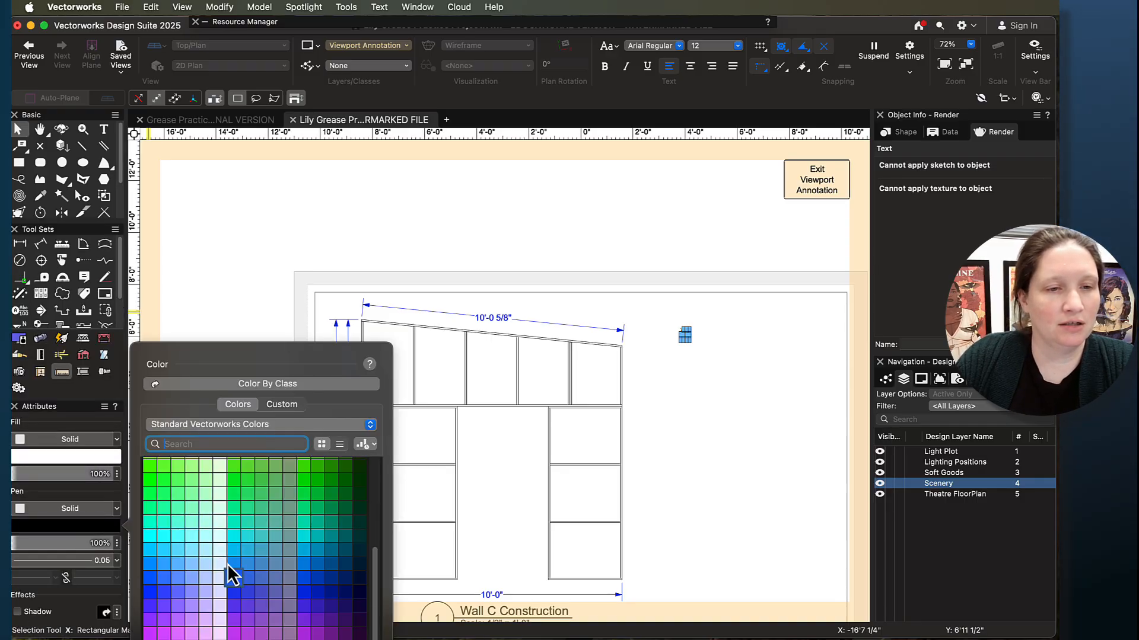
click(156, 593)
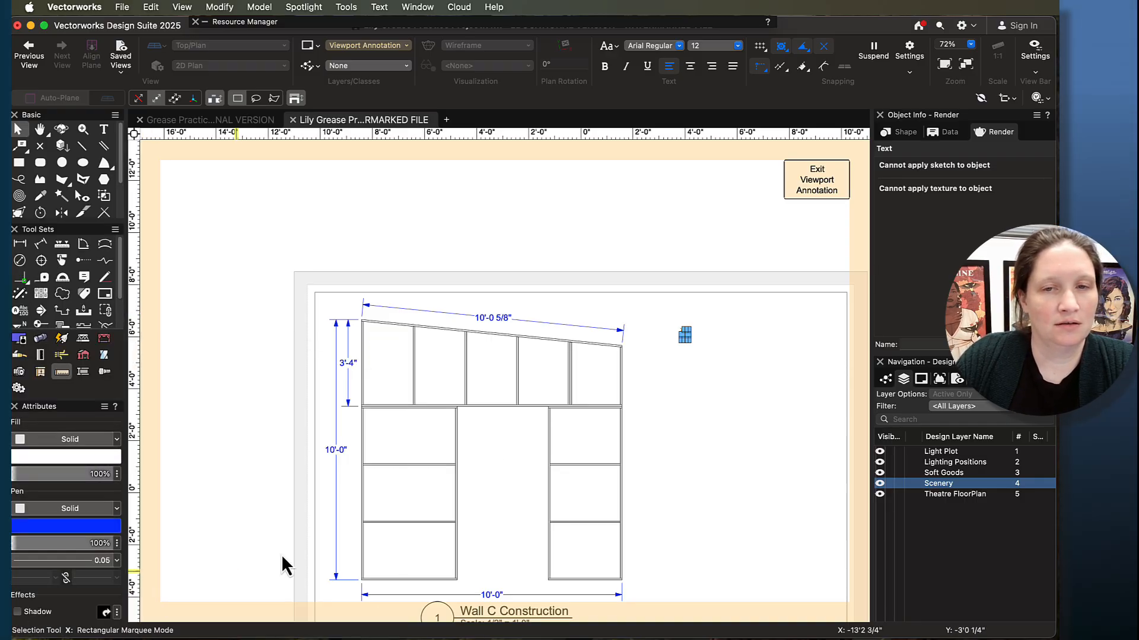
- Set the "A" text annotation's pen colour to green and deselect it
click(88, 531)
click(339, 485)
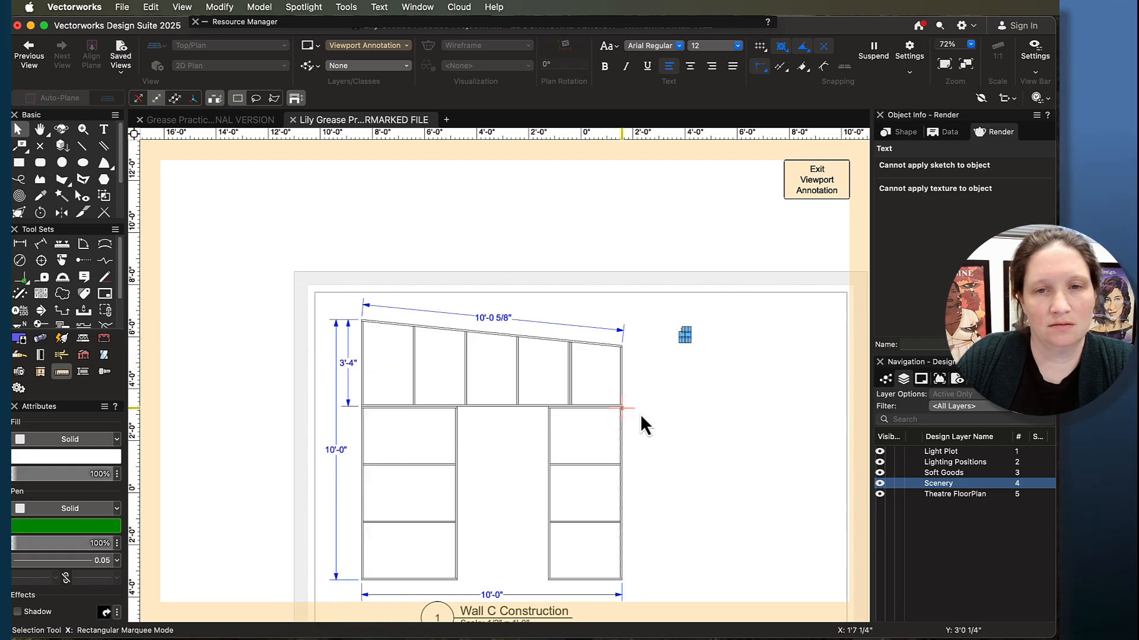
click(706, 414)
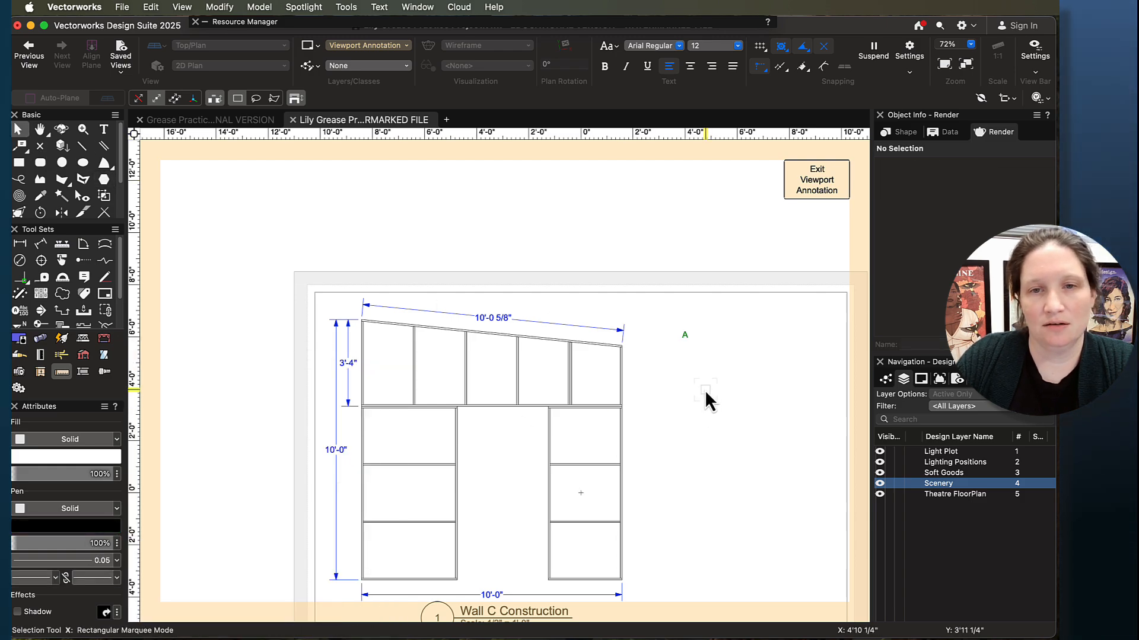
- Move the green "A" annotation onto the wall's sloped top rail, between the first two uprights
drag(685, 337, 438, 319)
scroll(438, 319, up, 5)
scroll(454, 414, down, 3)
click(404, 293)
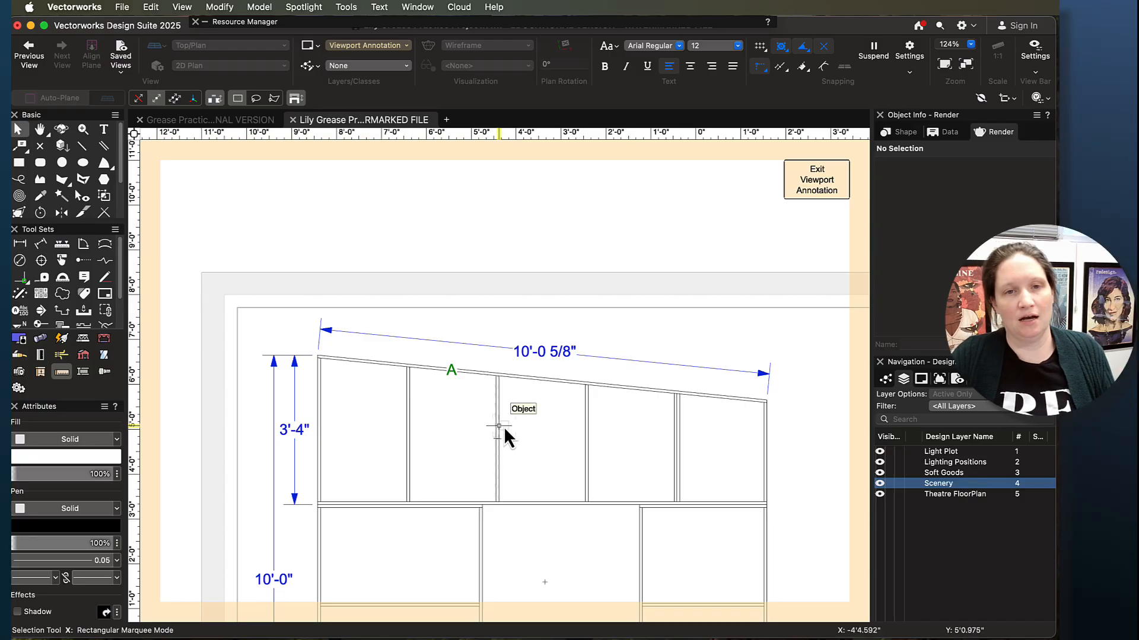
scroll(504, 426, down, 4)
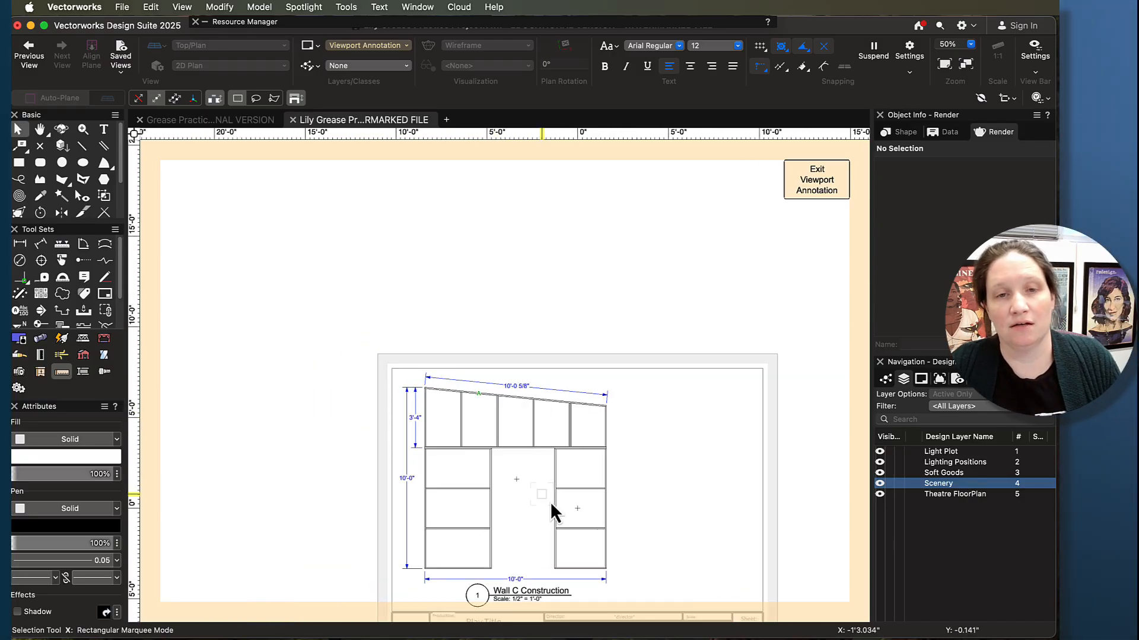
scroll(550, 502, up, 1)
middle_drag(676, 500, 628, 403)
key(x)
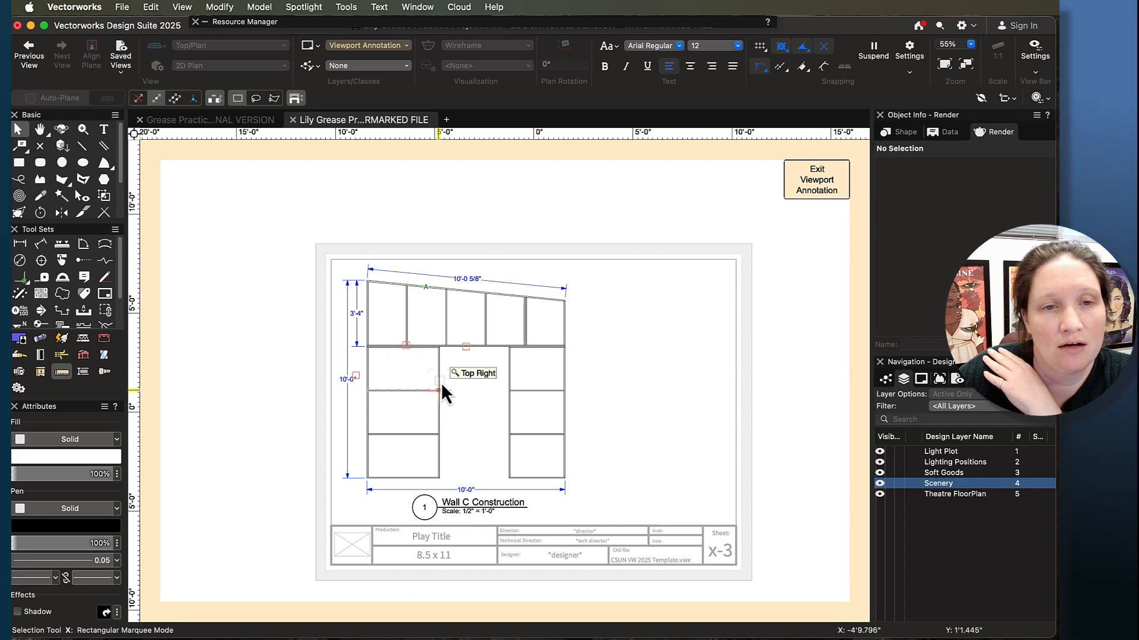
- Try a vertical Constrained Linear Dimension along the left leg's inner edge at the door opening, and delete it
scroll(461, 383, up, 5)
middle_drag(524, 462, 521, 384)
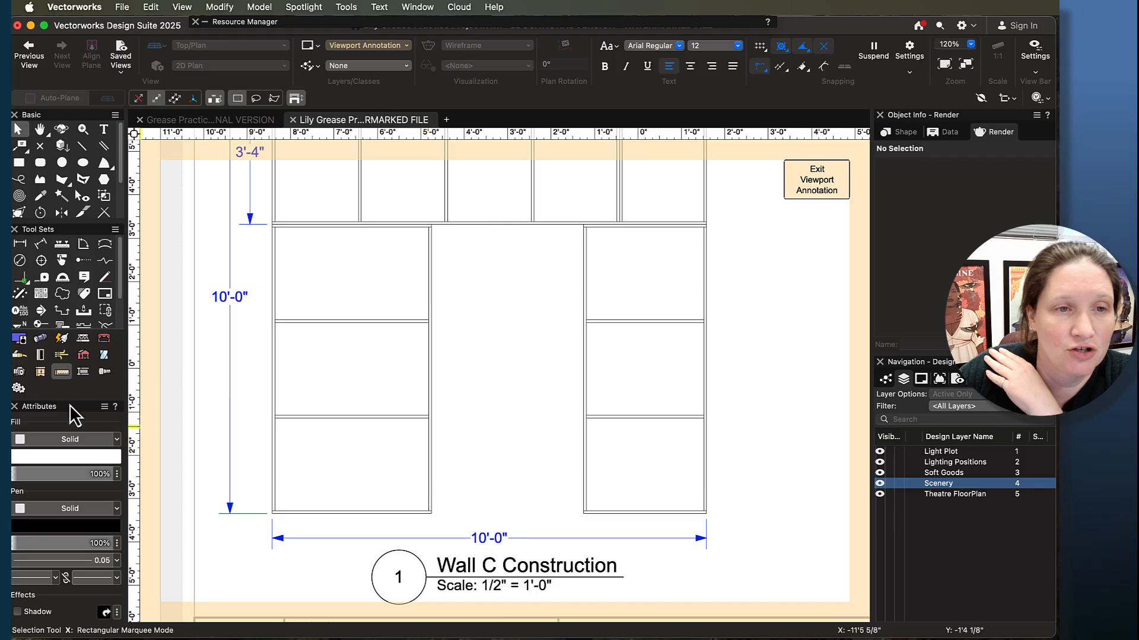
click(19, 243)
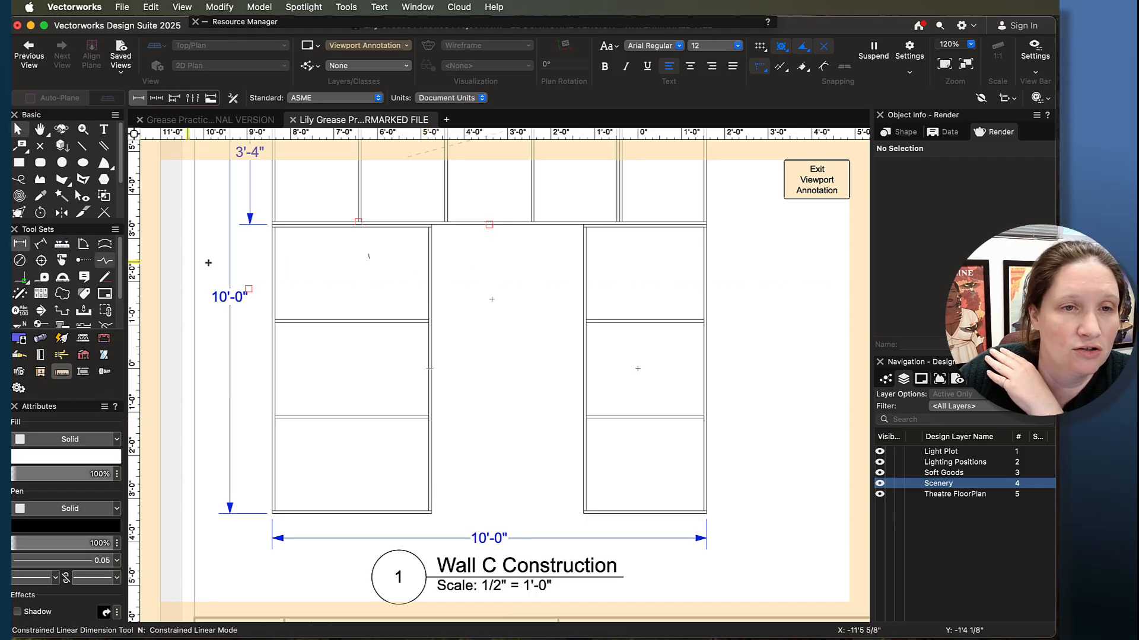
scroll(436, 231, up, 4)
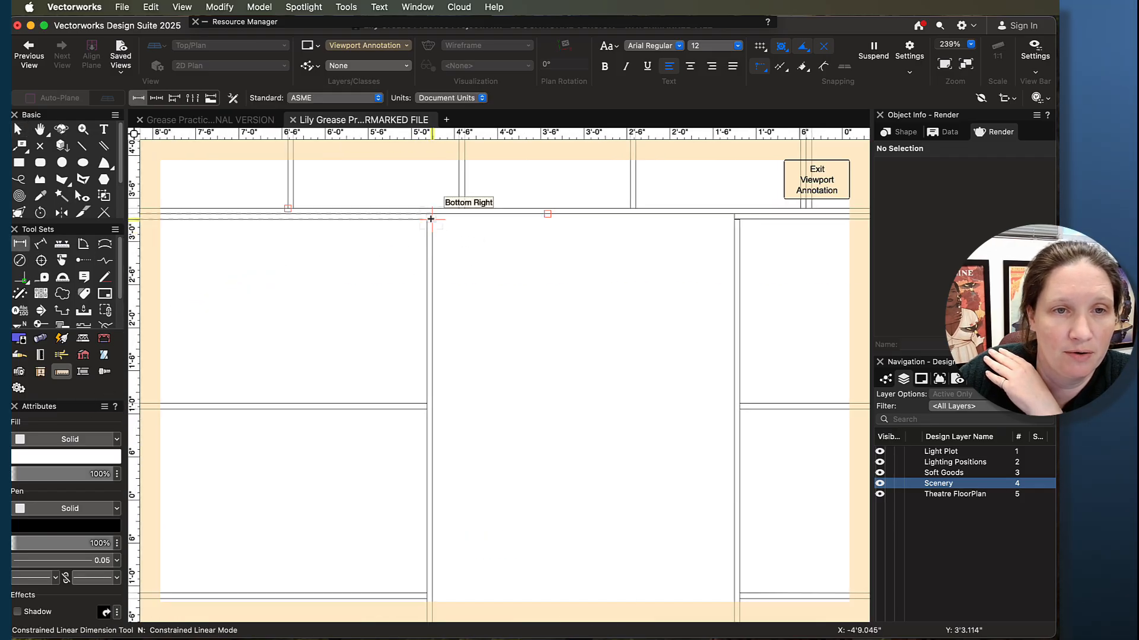
click(432, 226)
scroll(505, 421, down, 3)
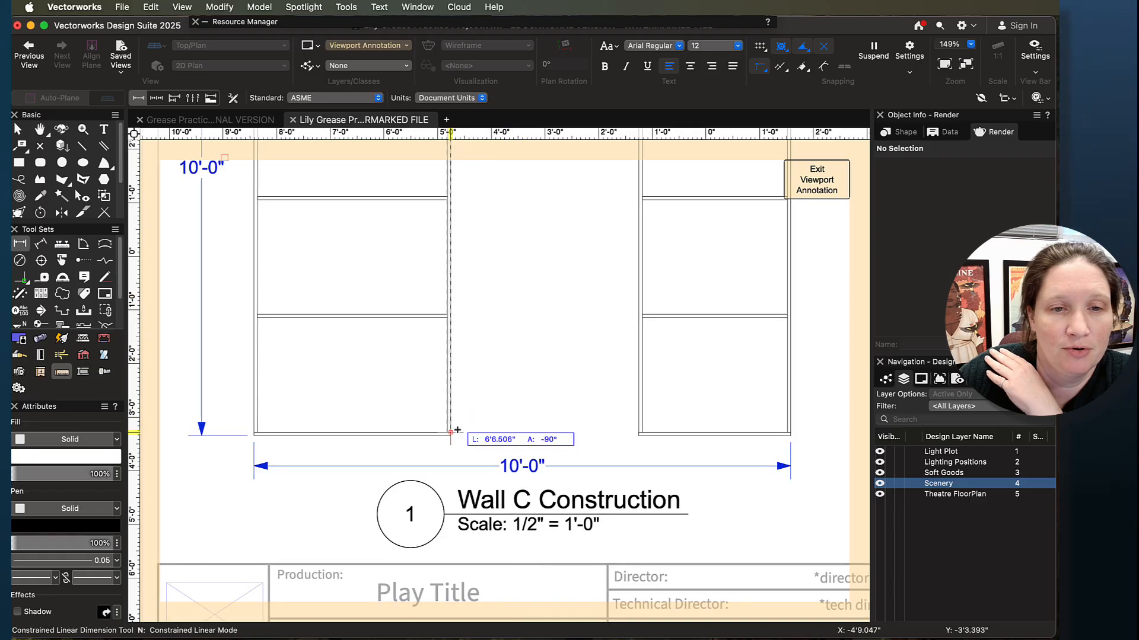
click(451, 433)
click(505, 419)
scroll(530, 253, down, 5)
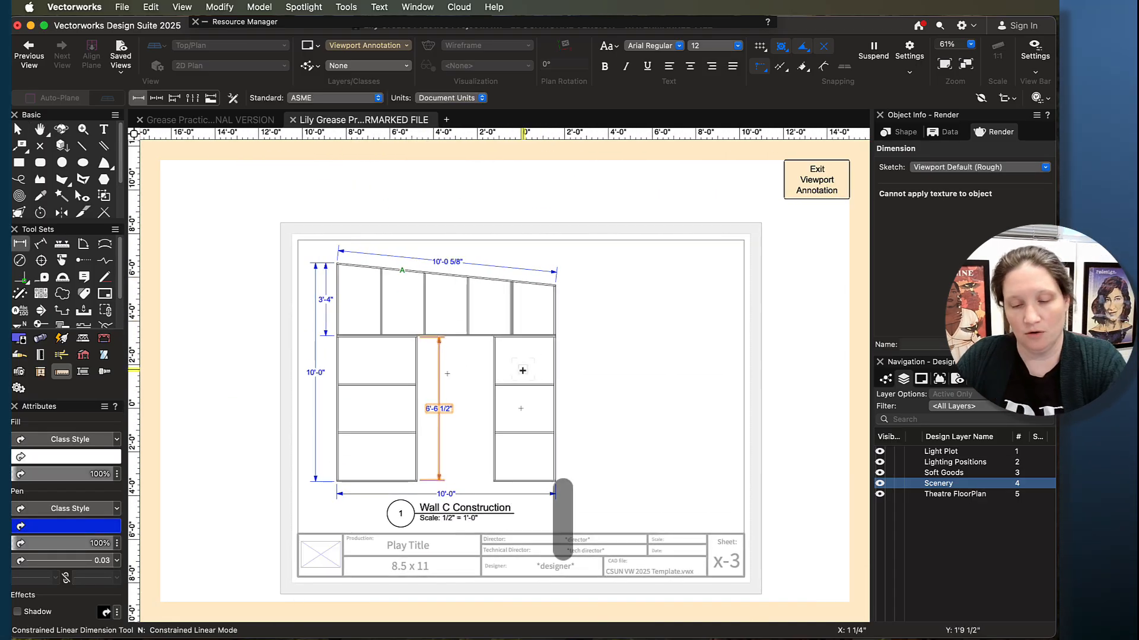
key(Delete)
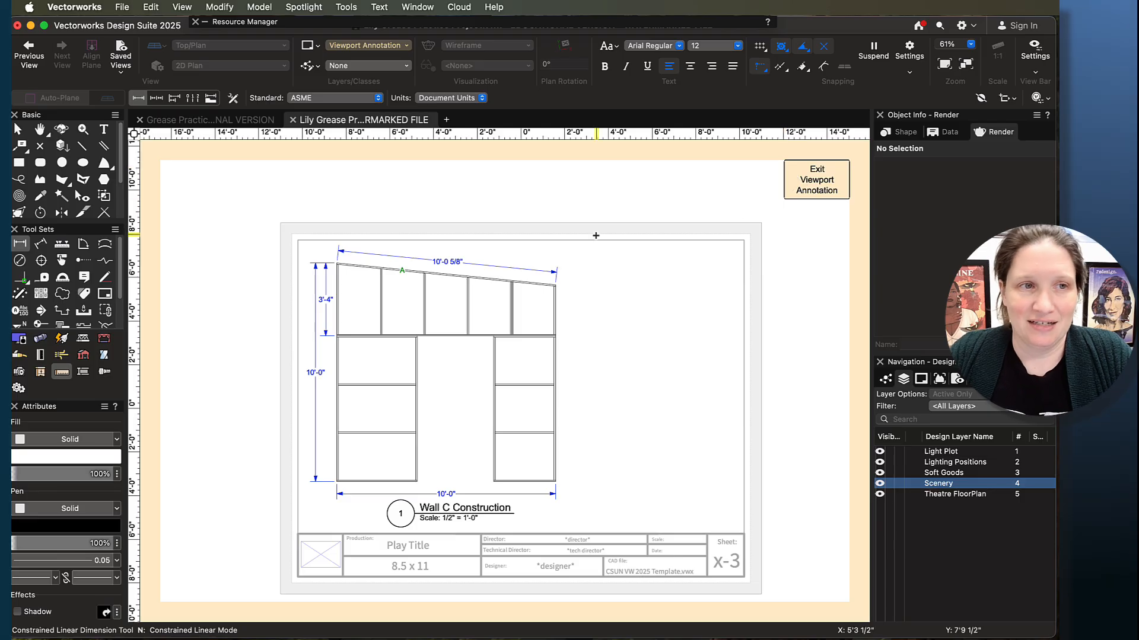
- Place a text annotation reading "Cut List" in the blank area to the right of the wall
click(104, 129)
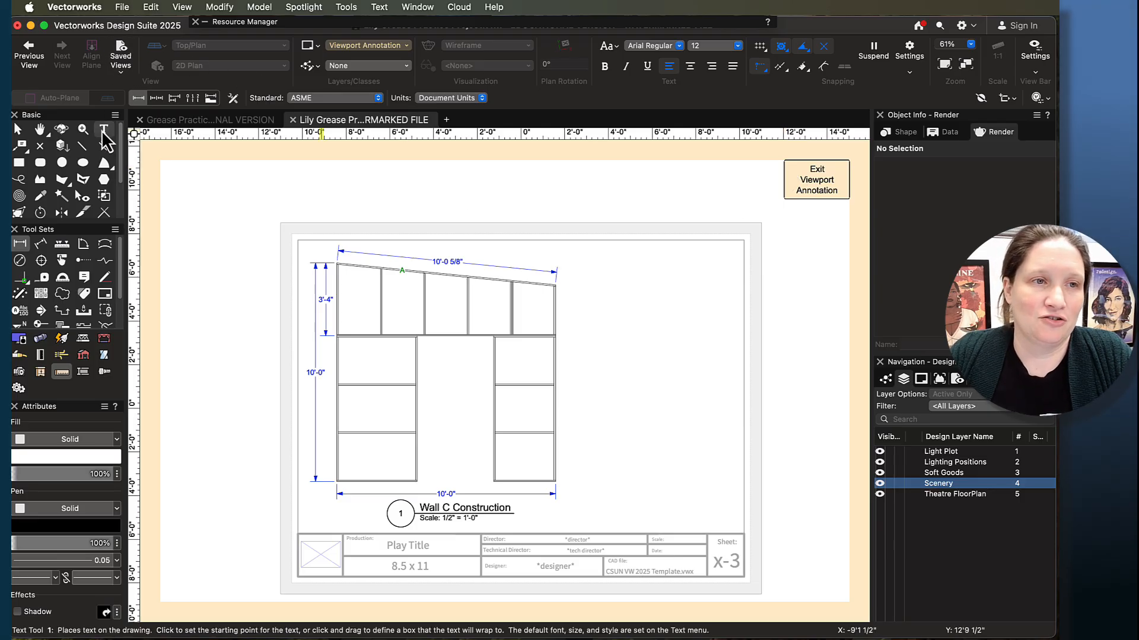
click(588, 296)
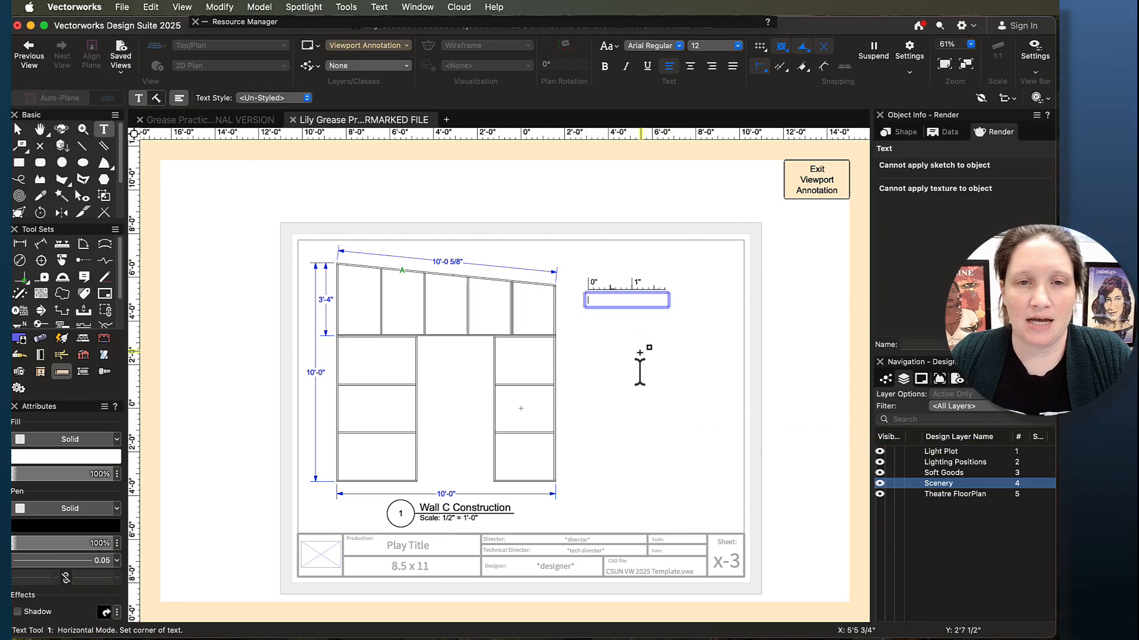
text(Cute L)
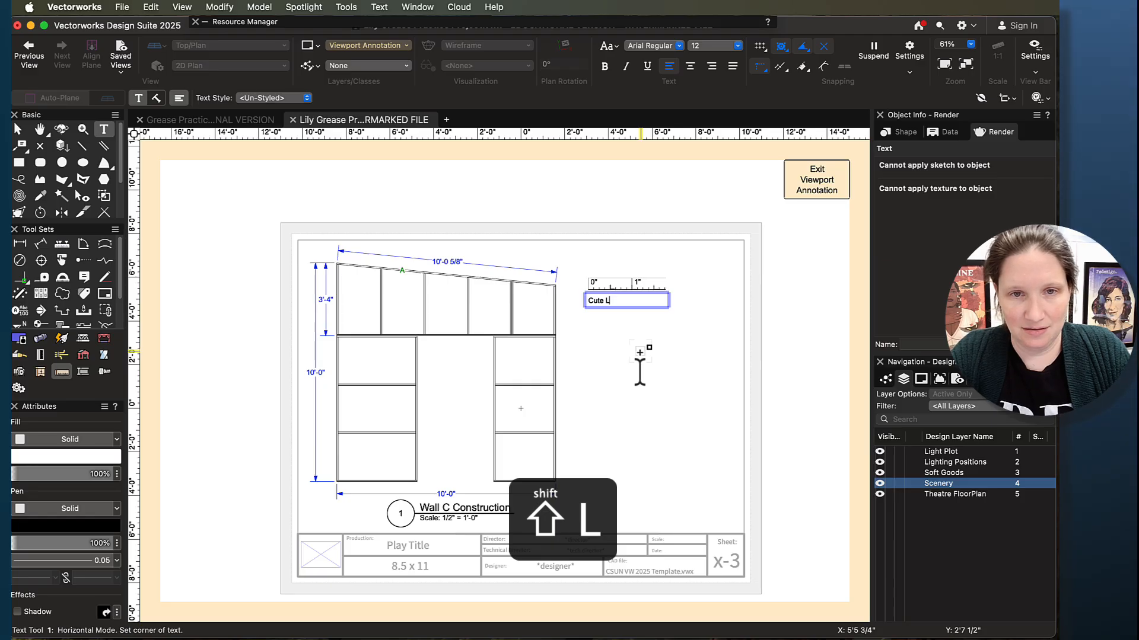
key(BackSpace)
key(BackSpace)
key(BackSpace)
text(L)
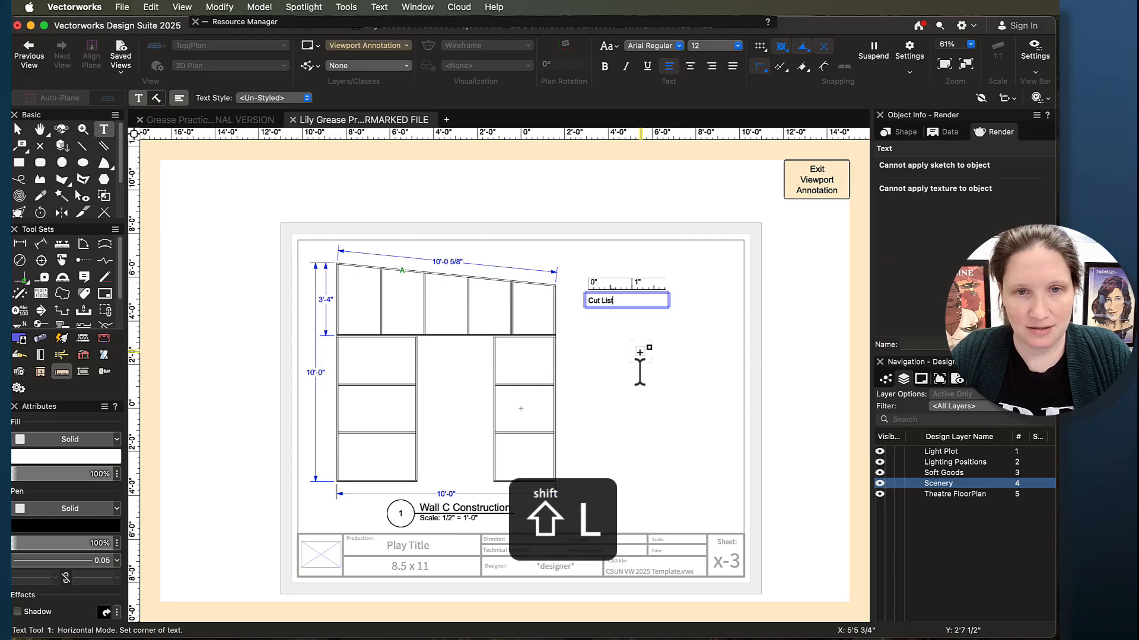
text(ist)
- Set the font size of the "Cut List" heading to 18
key(shift+Up)
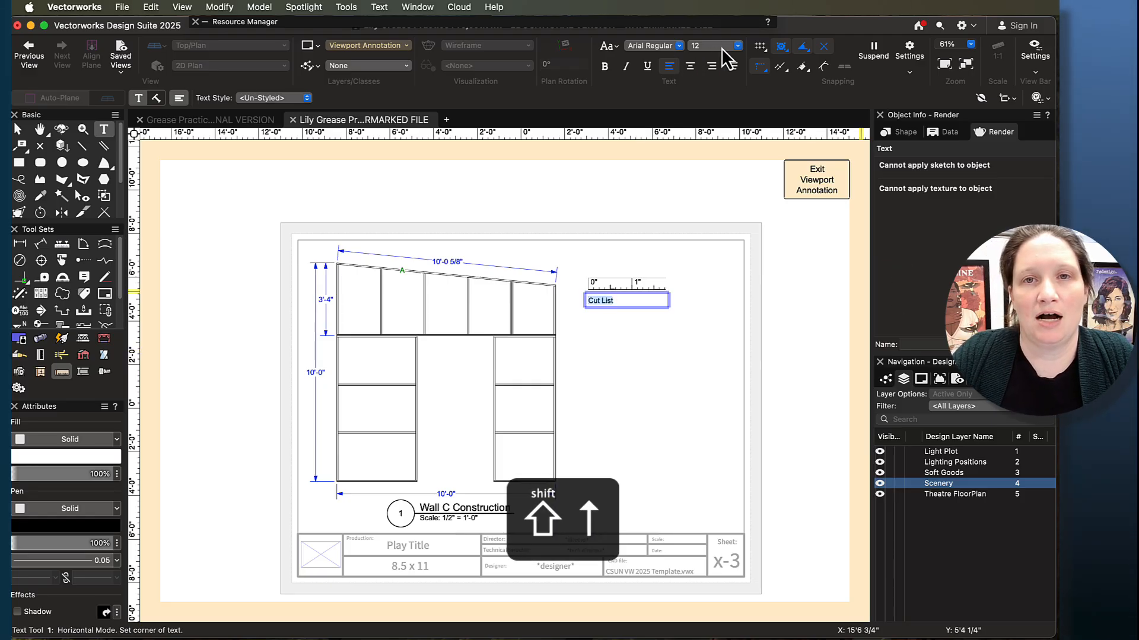
click(737, 45)
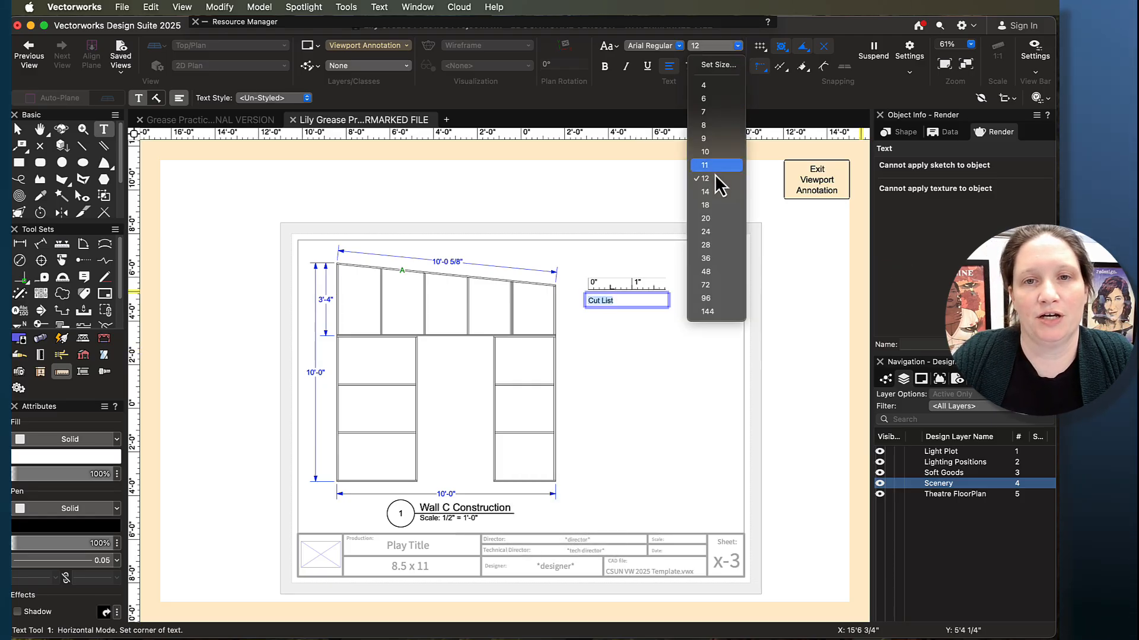
click(720, 208)
- Add the lines "1x3" and "A 1 @ 10' 0 5/8"" beneath the Cut List heading, separated by blank lines
click(643, 300)
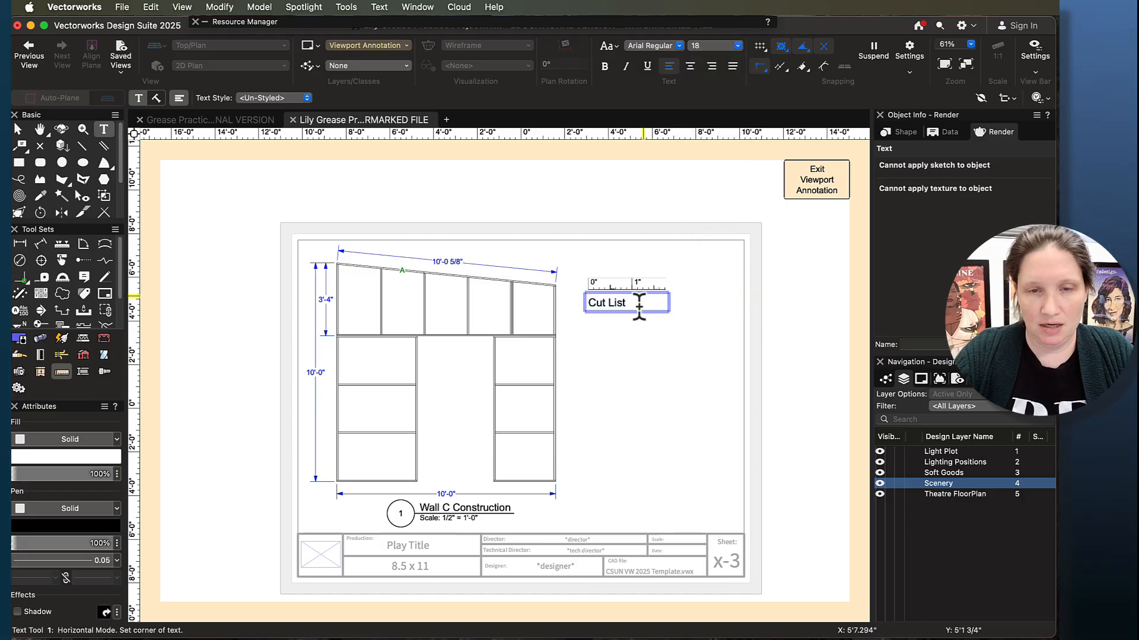
key(Return)
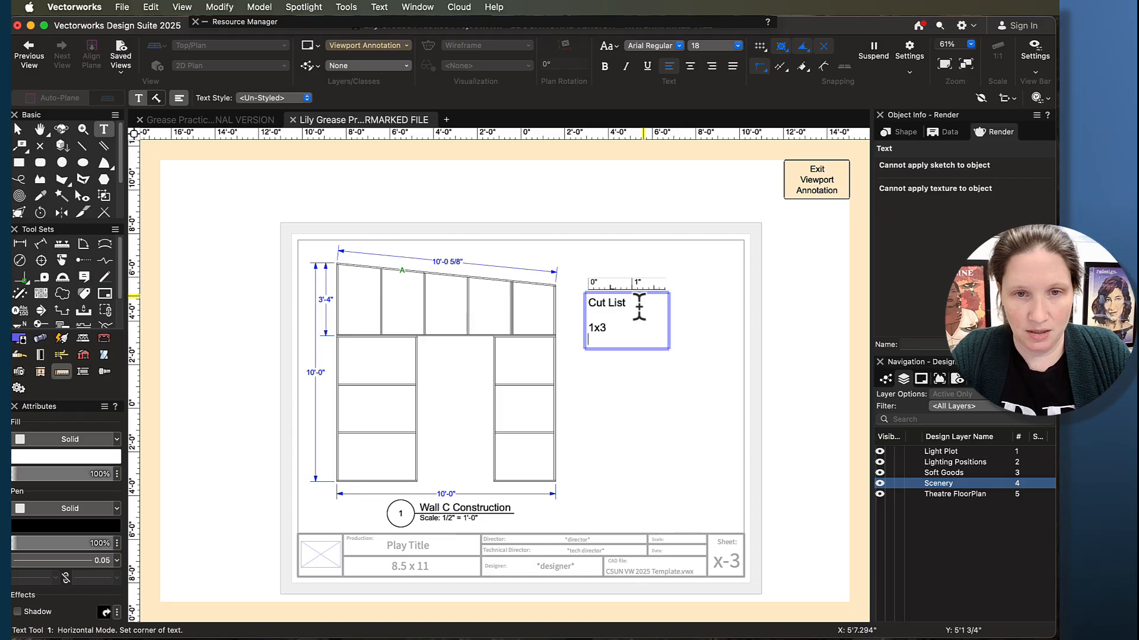
text(A)
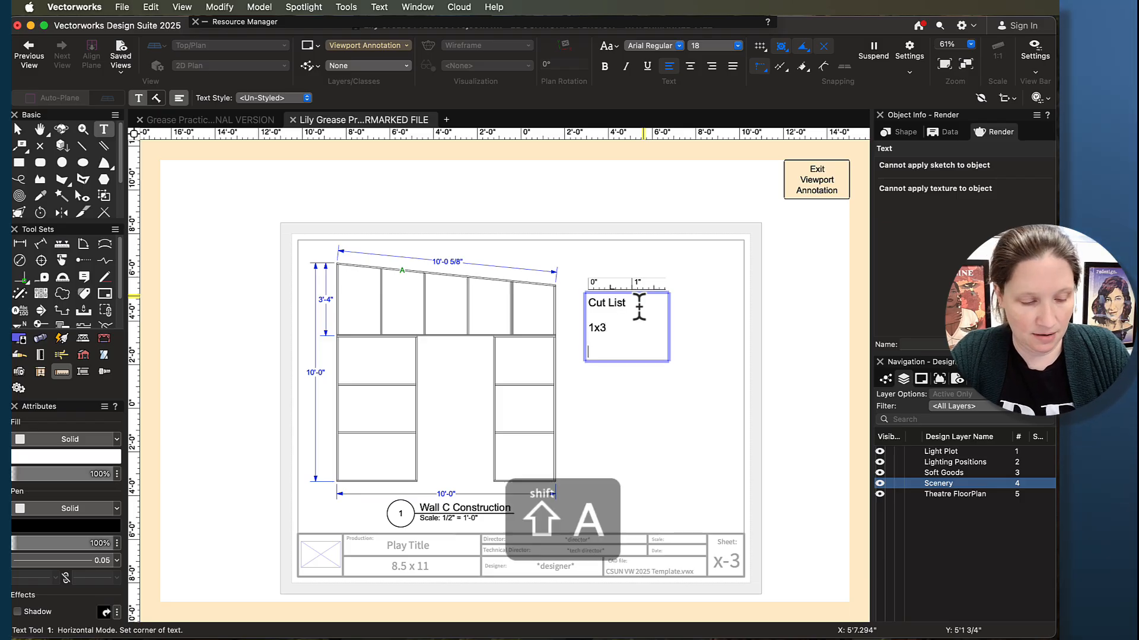
text( 1)
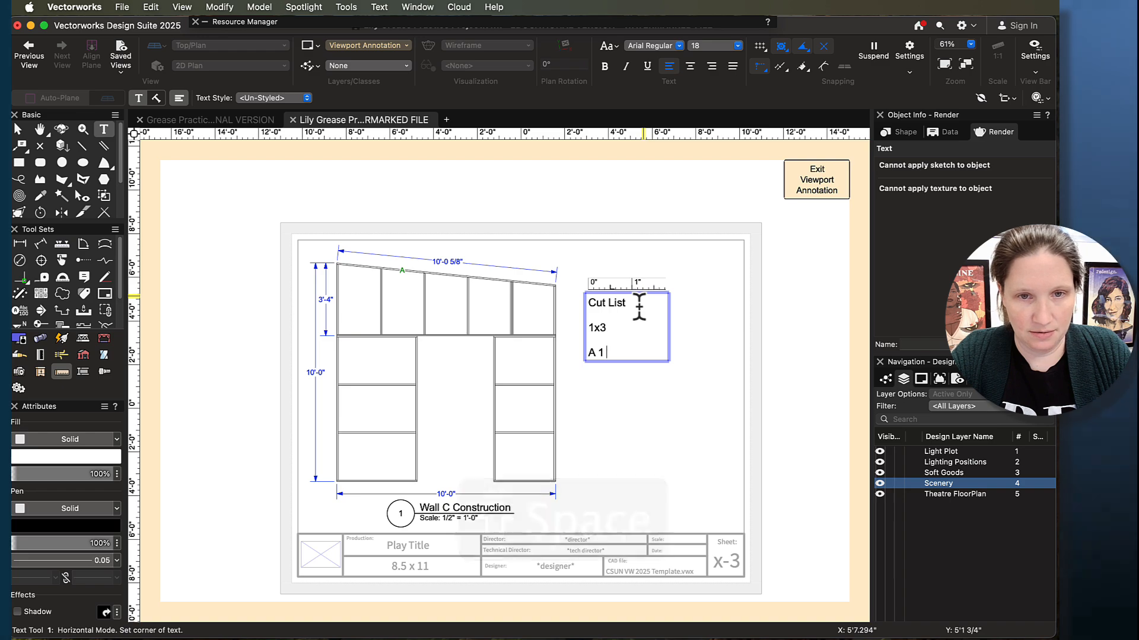
text( @ 10)
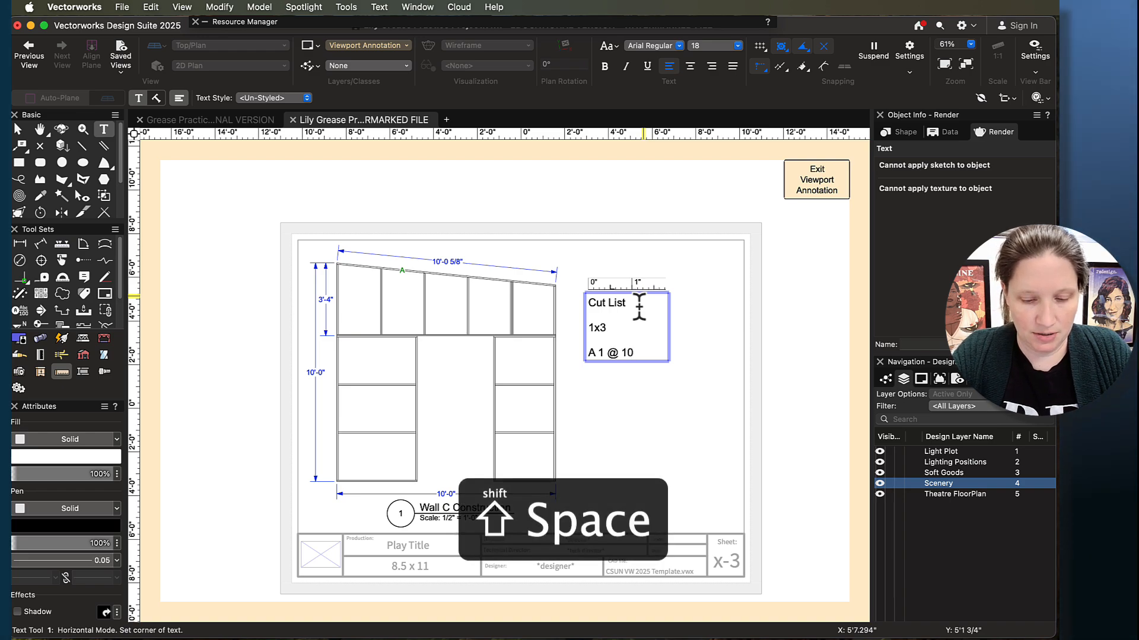
text(' 0 5/)
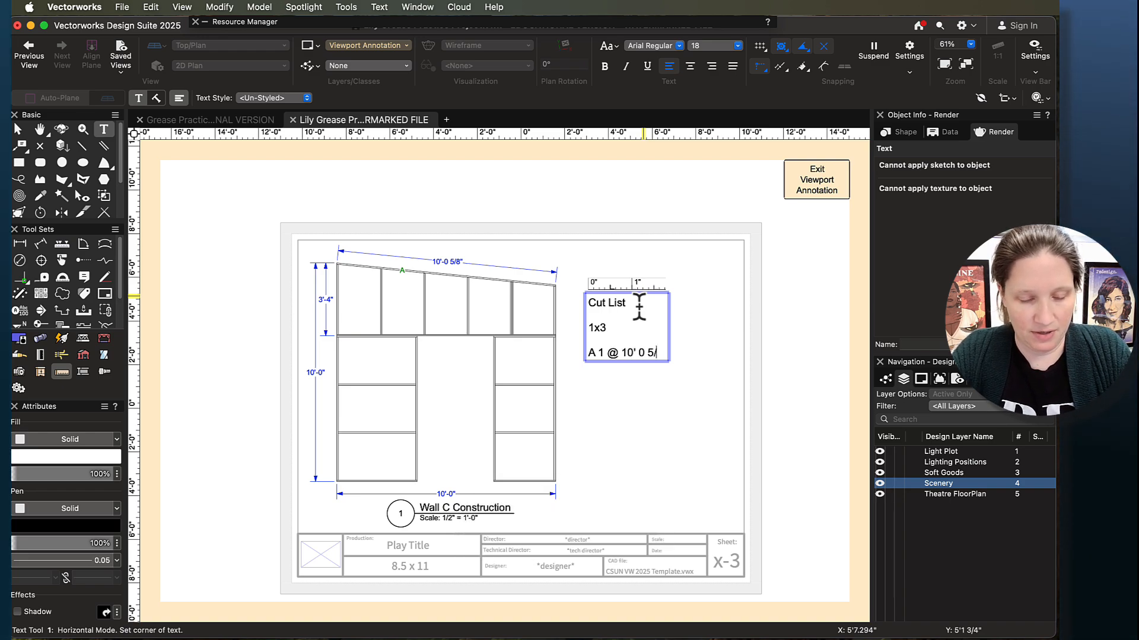
text(8")
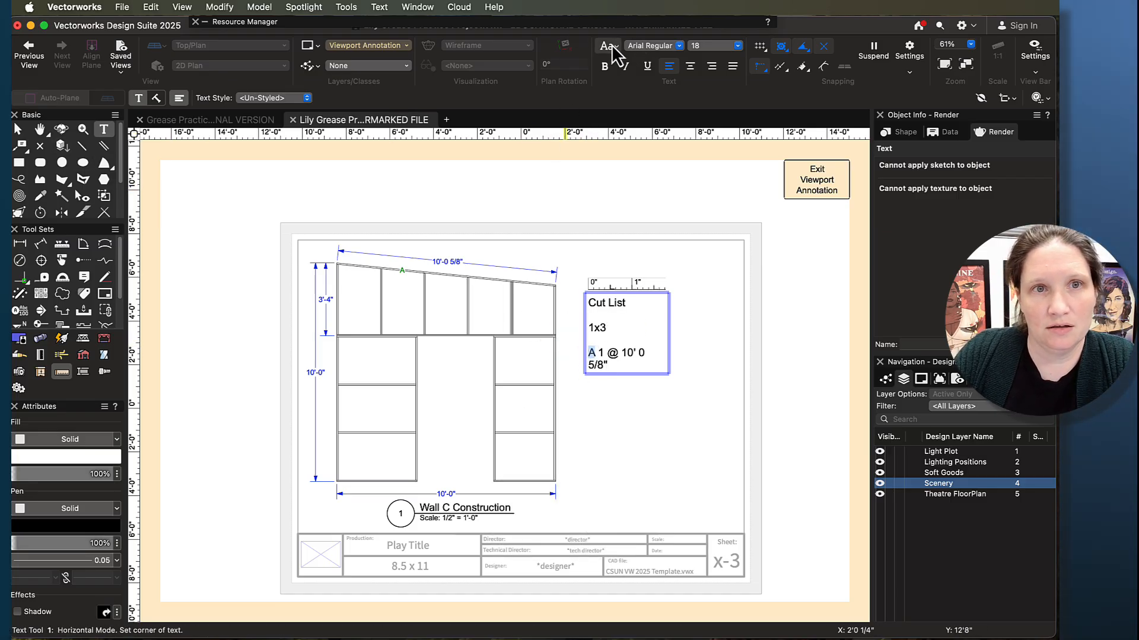
- Colour the letter "A" of the cut list entry green and finish editing the text
click(71, 527)
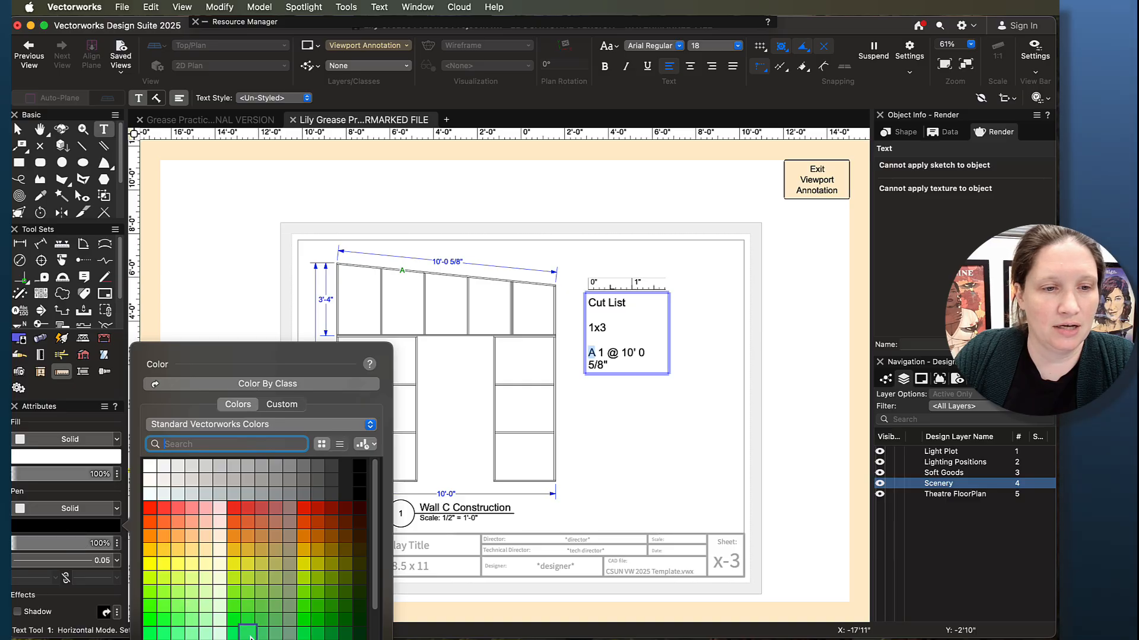
click(334, 628)
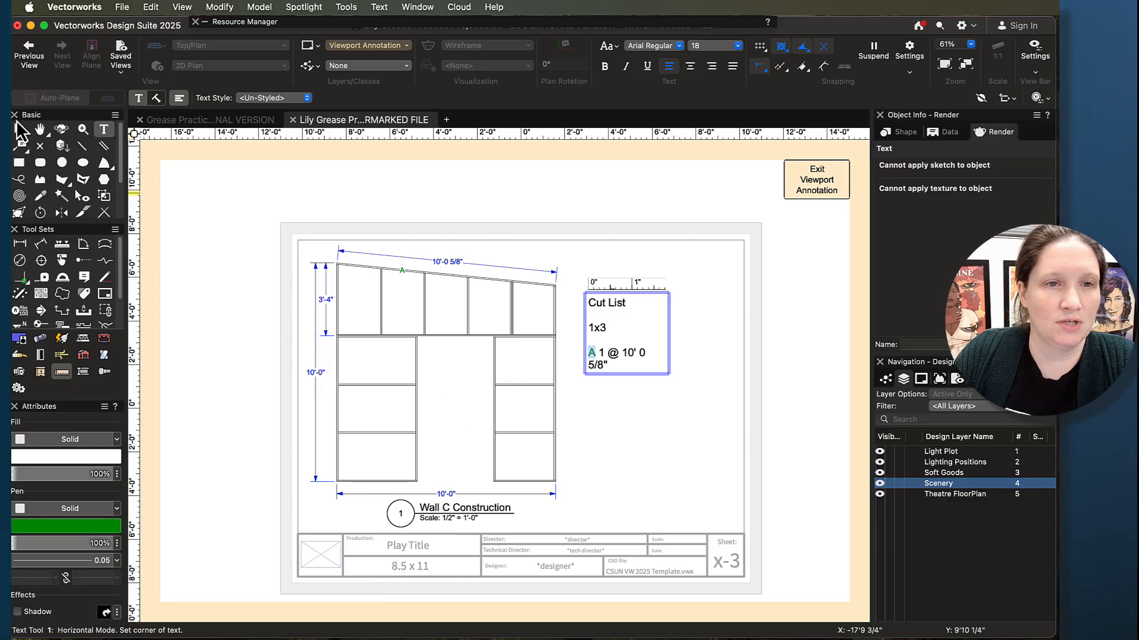
click(17, 131)
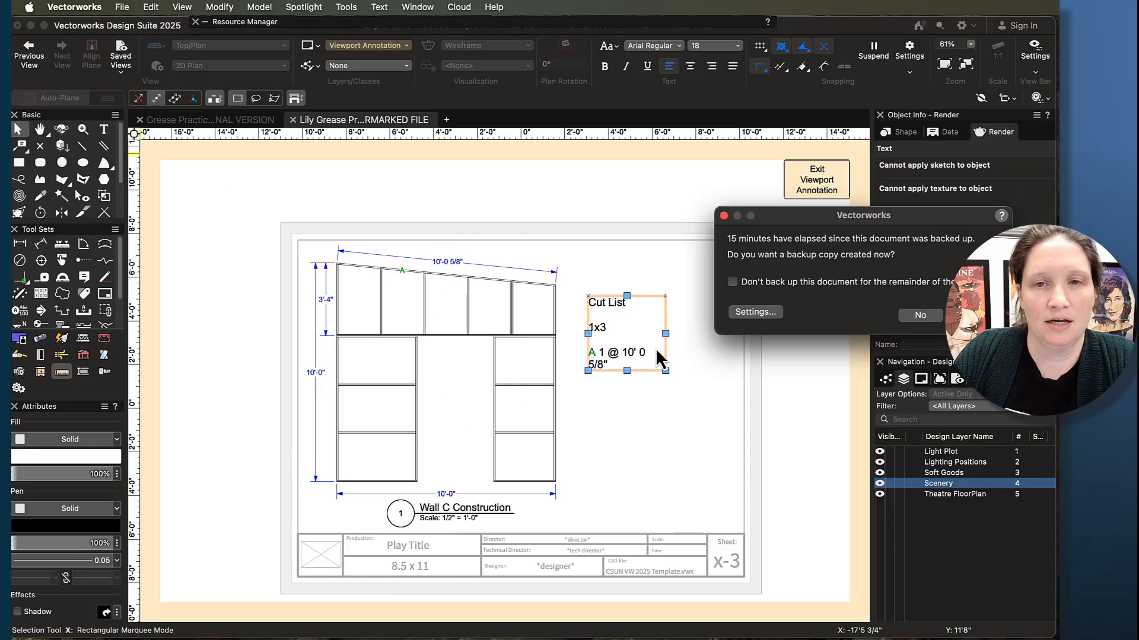
- Accept creating a backup copy and widen the Cut List text block so its "A" entry fits on one line
click(972, 316)
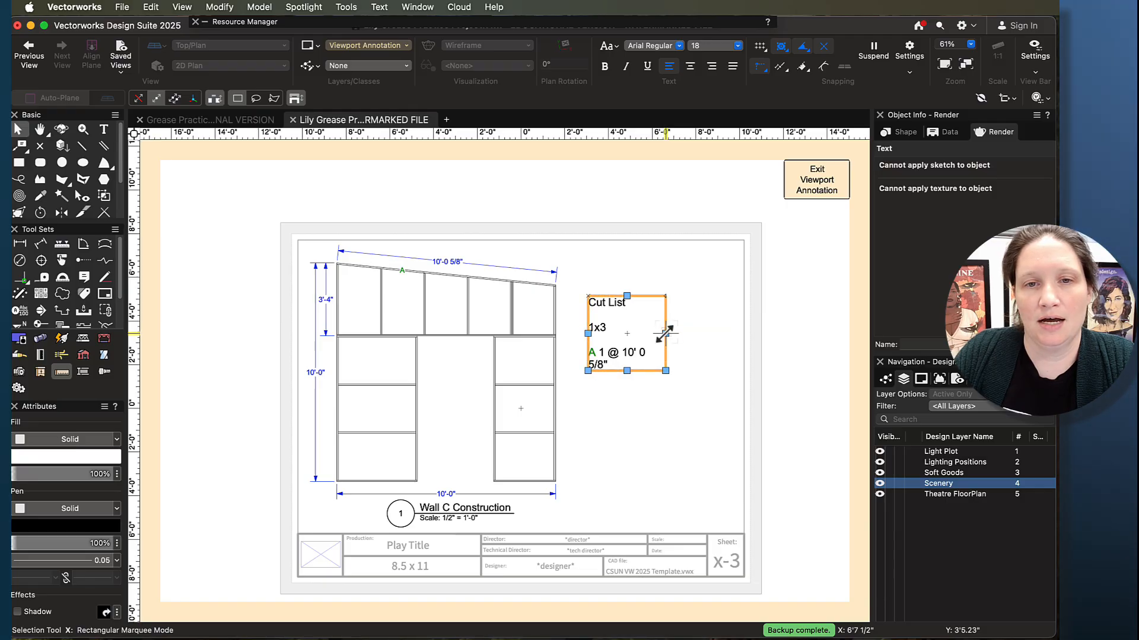
mouse_move(665, 333)
mouse_down()
mouse_move(728, 333)
mouse_move(626, 331)
mouse_move(748, 330)
mouse_move(676, 327)
mouse_up()
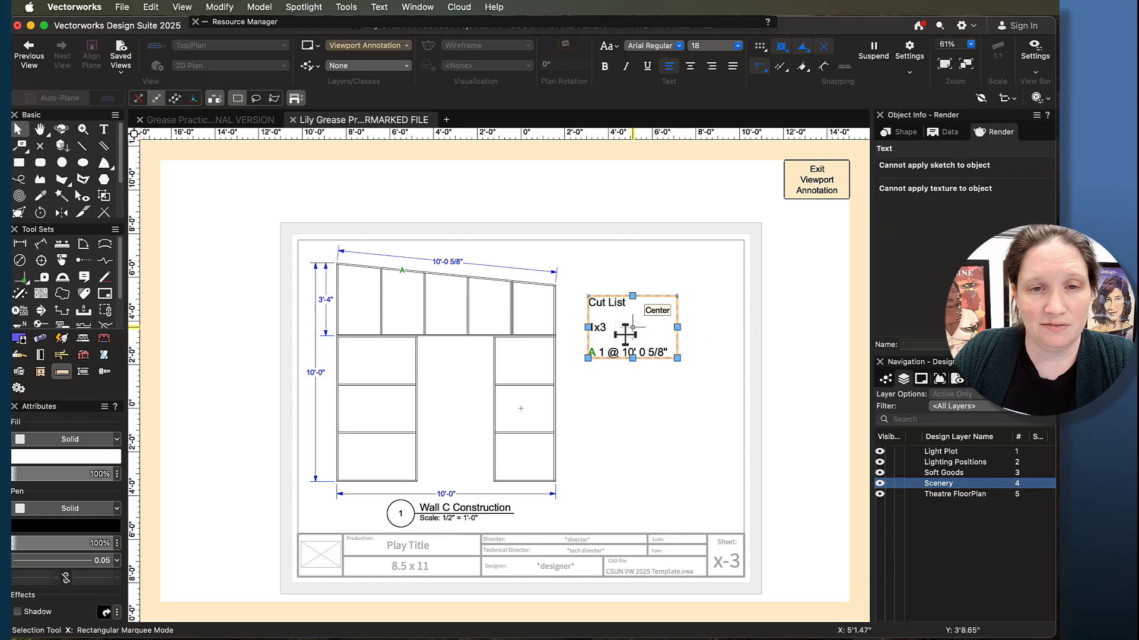
- Set the font size of the "1x3" and "A 1 @ 10' 0 5/8"" lines in the cut list to 12
double_click(599, 328)
drag(588, 332, 692, 362)
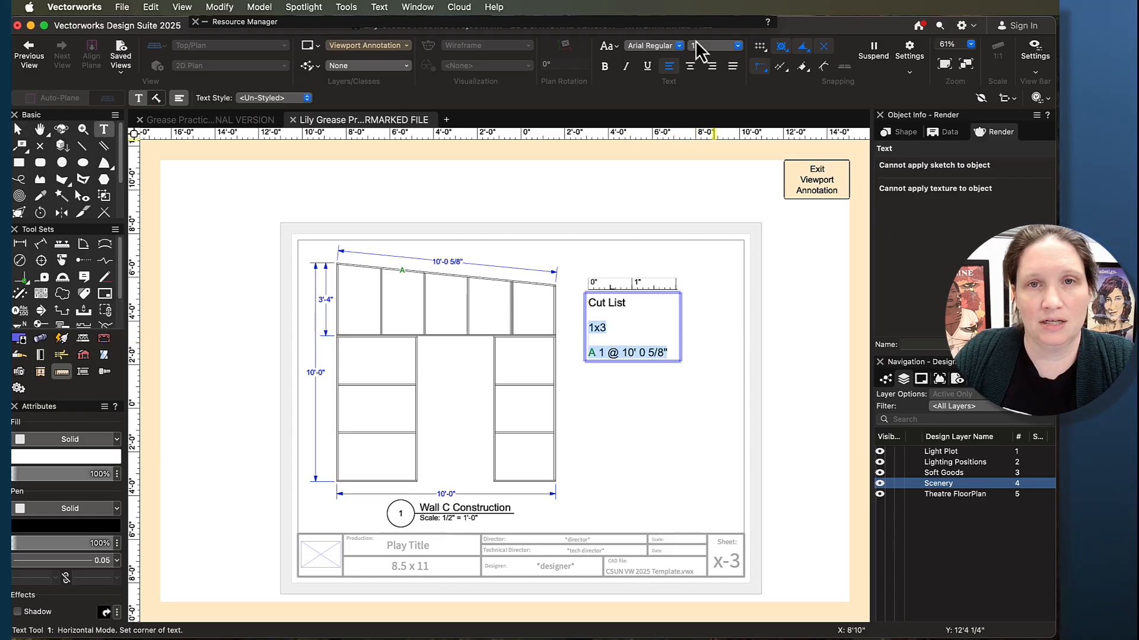
click(730, 47)
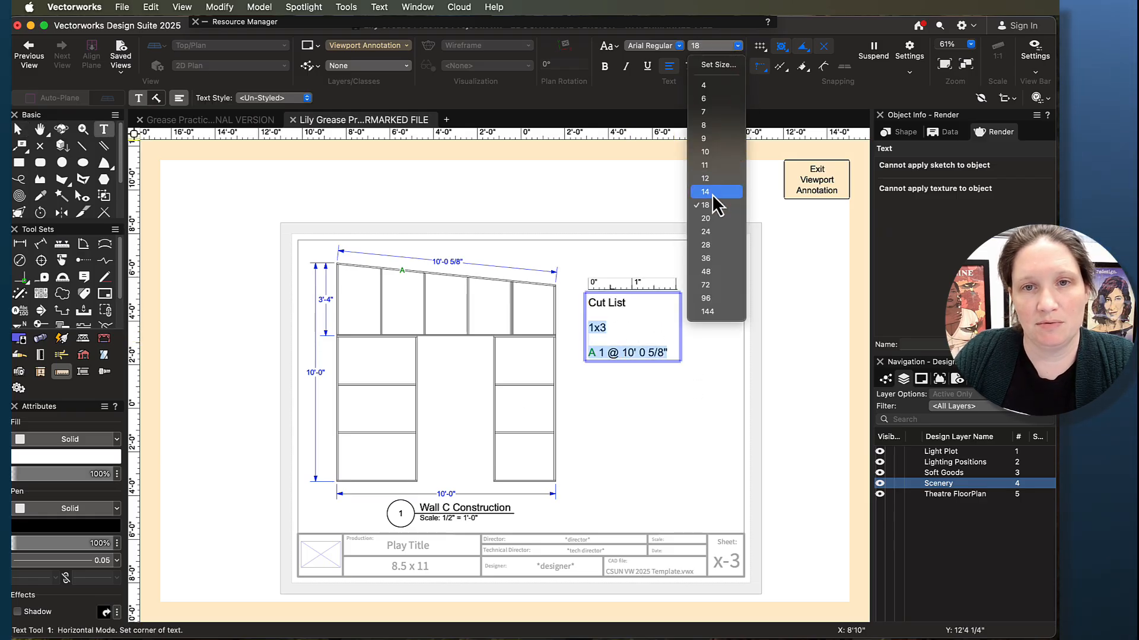
click(716, 179)
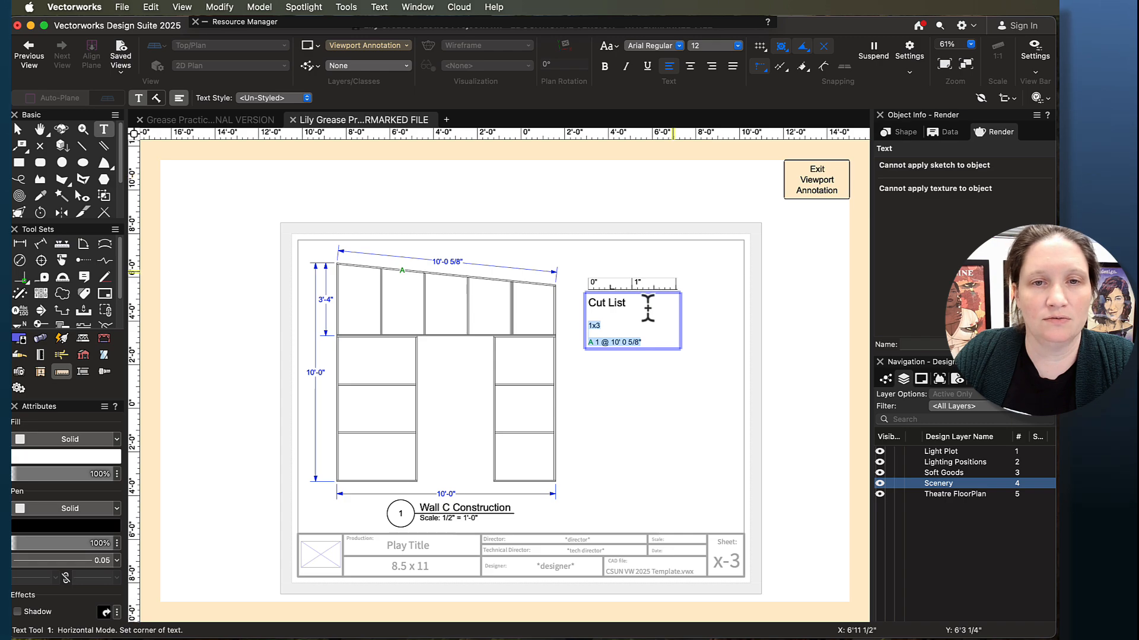
- Draw a rectangle starting at the top-left corner of the Cut List text and extending below and beyond the text
click(617, 303)
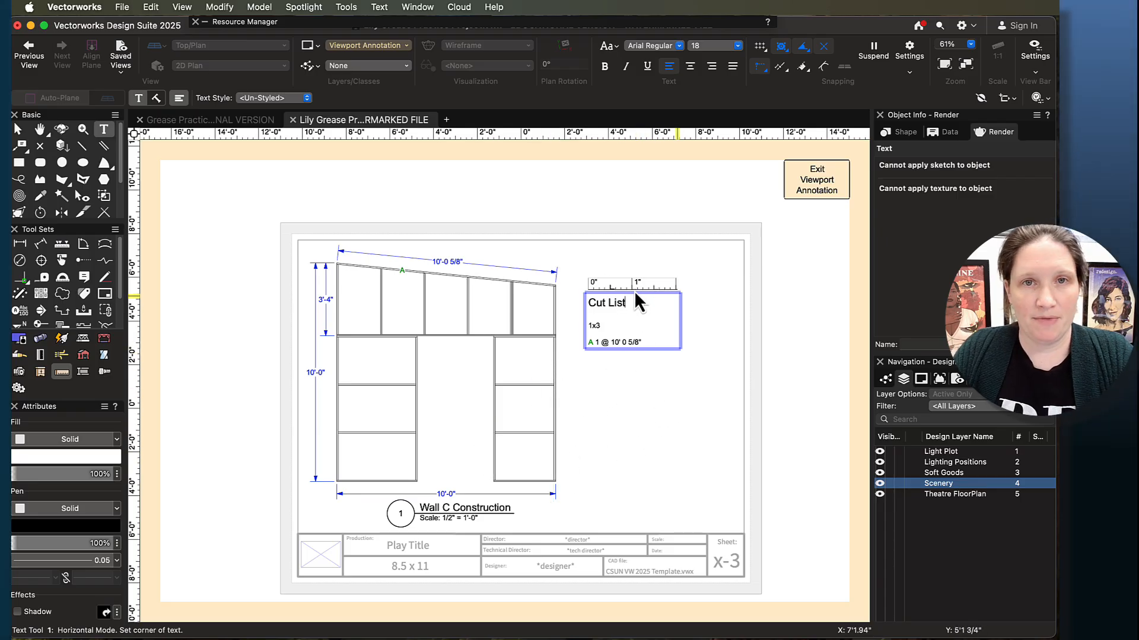
click(22, 165)
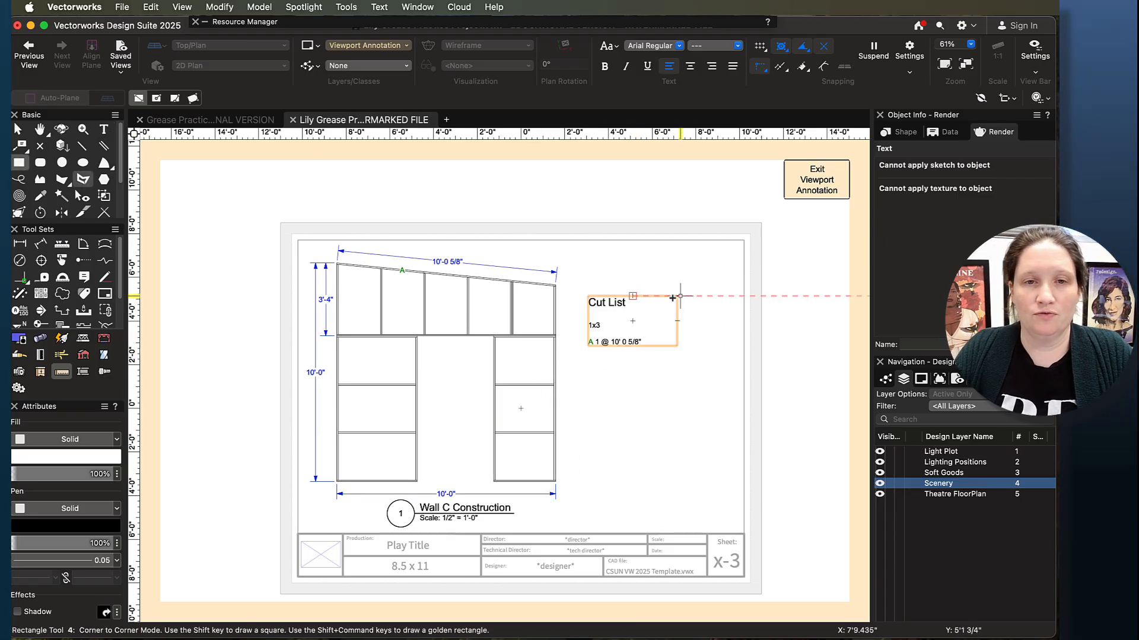
click(588, 295)
click(705, 461)
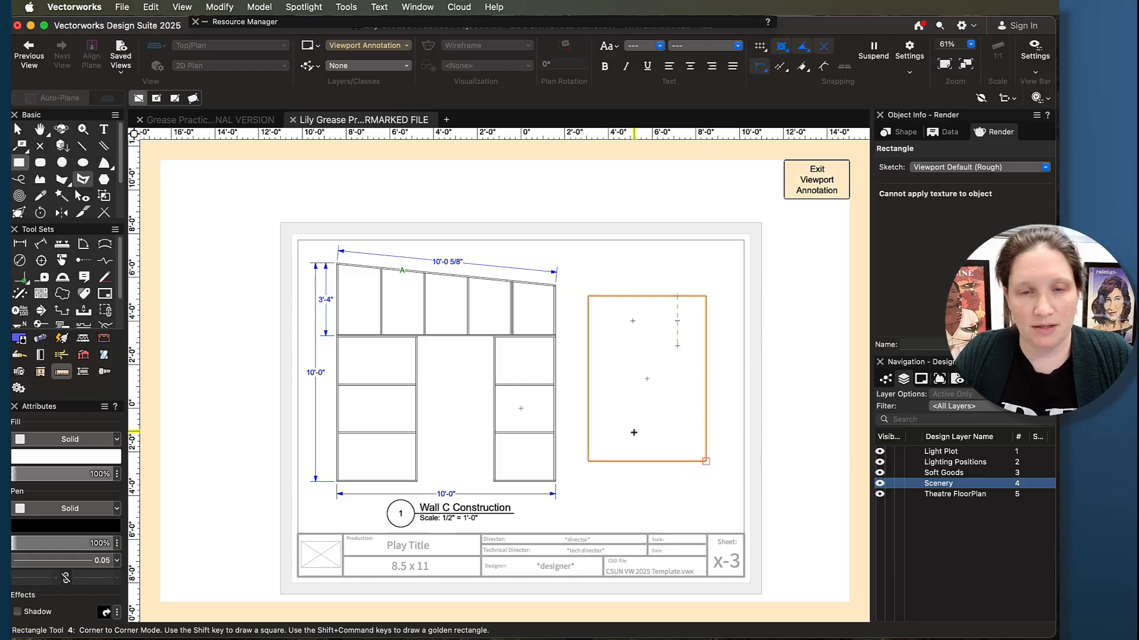
- Send the new rectangle to the back, behind the Cut List text
right_click(663, 427)
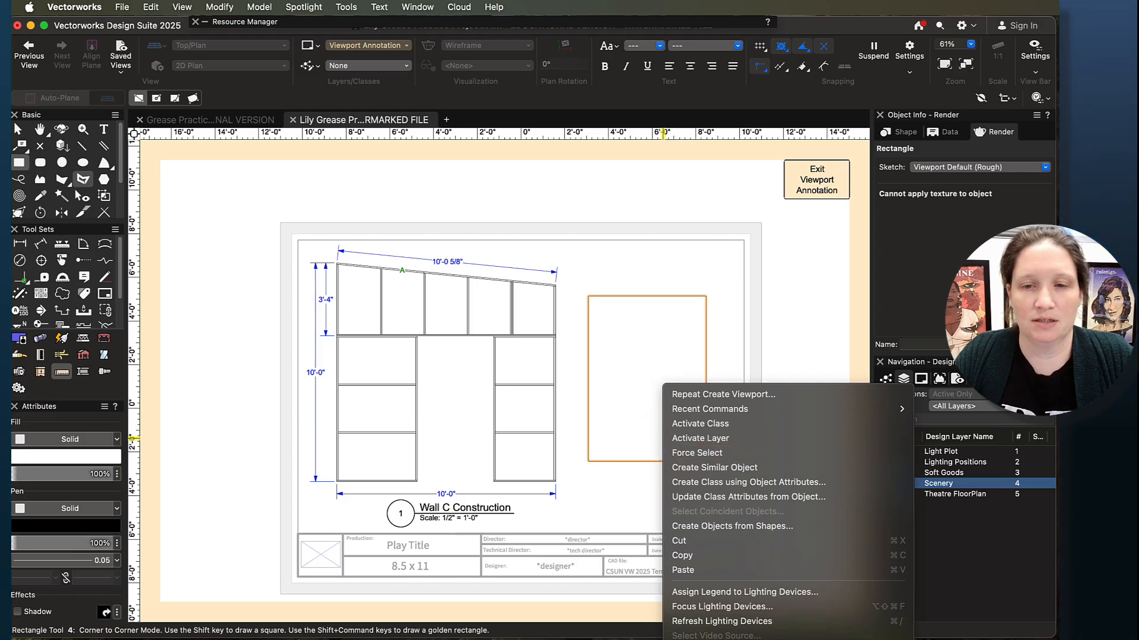
click(641, 447)
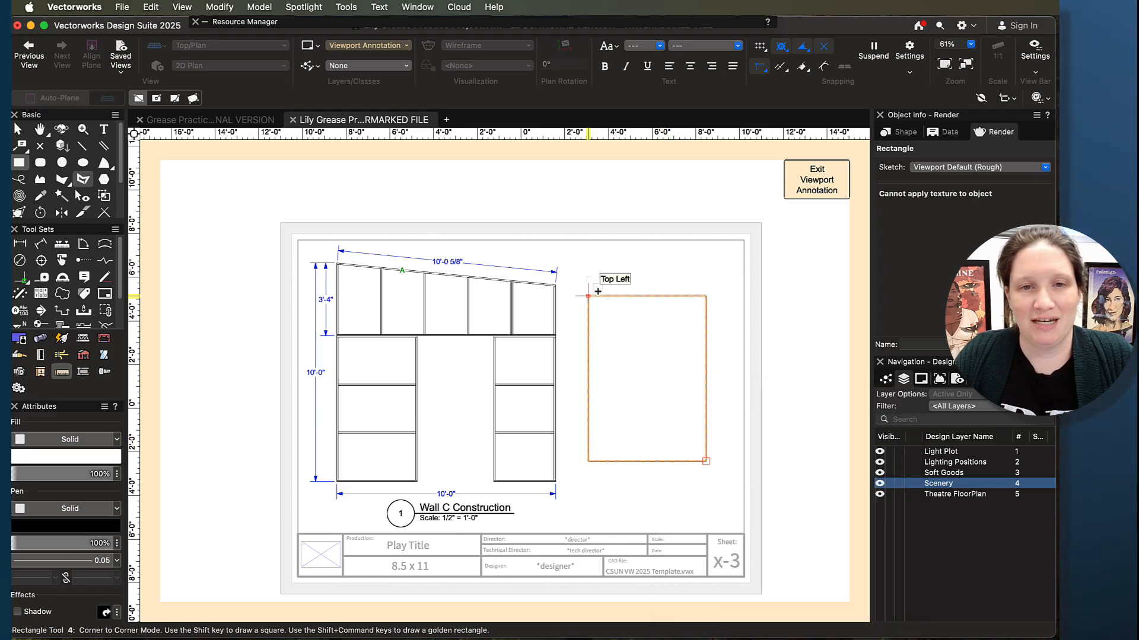
middle_drag(603, 376, 611, 261)
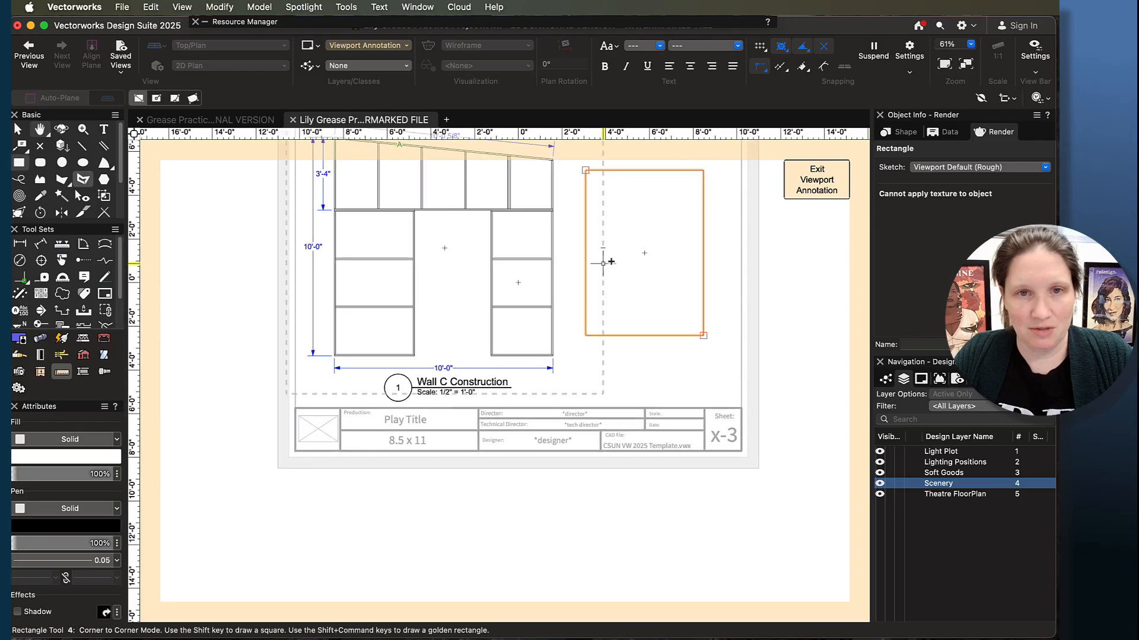
right_click(603, 222)
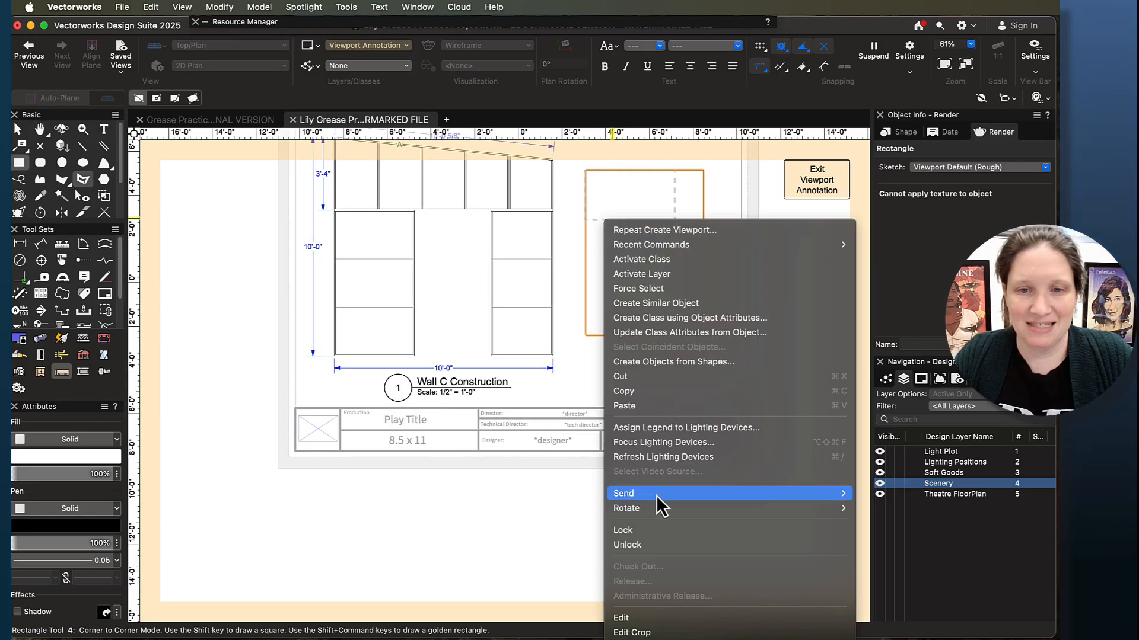
mouse_move(674, 496)
click(883, 525)
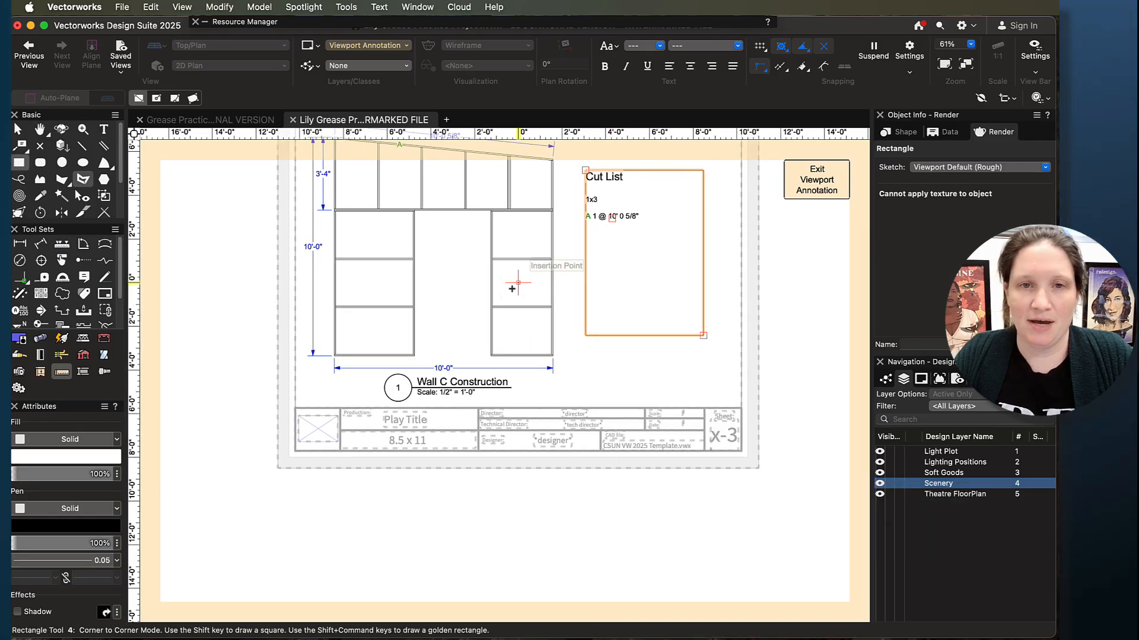
- Move the Cut List text block slightly inward from the rectangle's upper-left corner
click(17, 129)
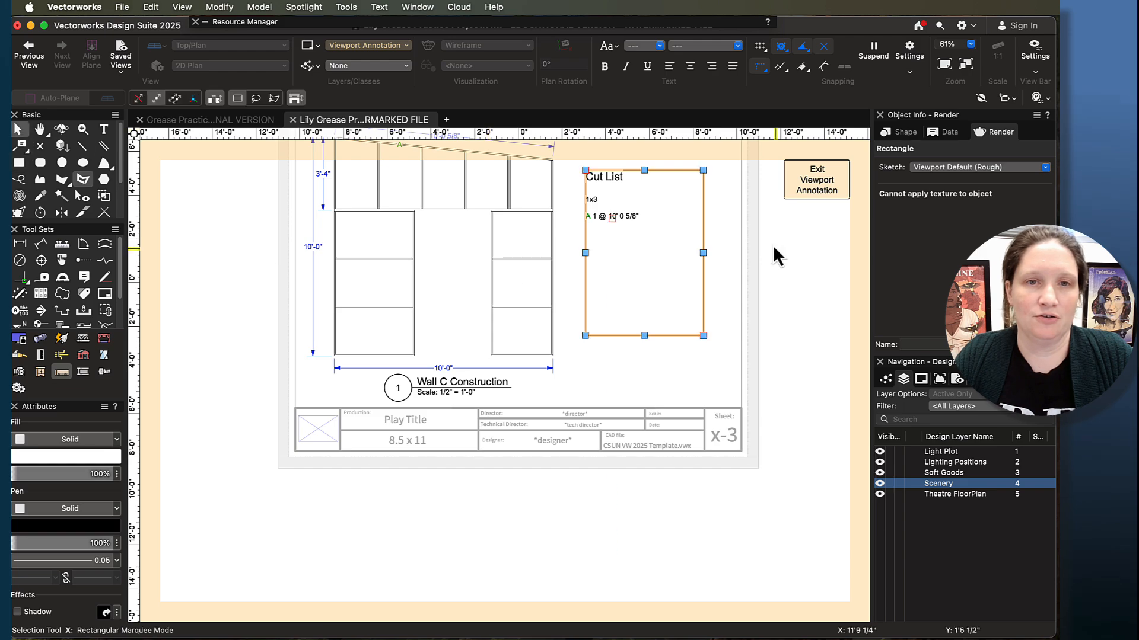
click(592, 219)
drag(611, 218, 620, 221)
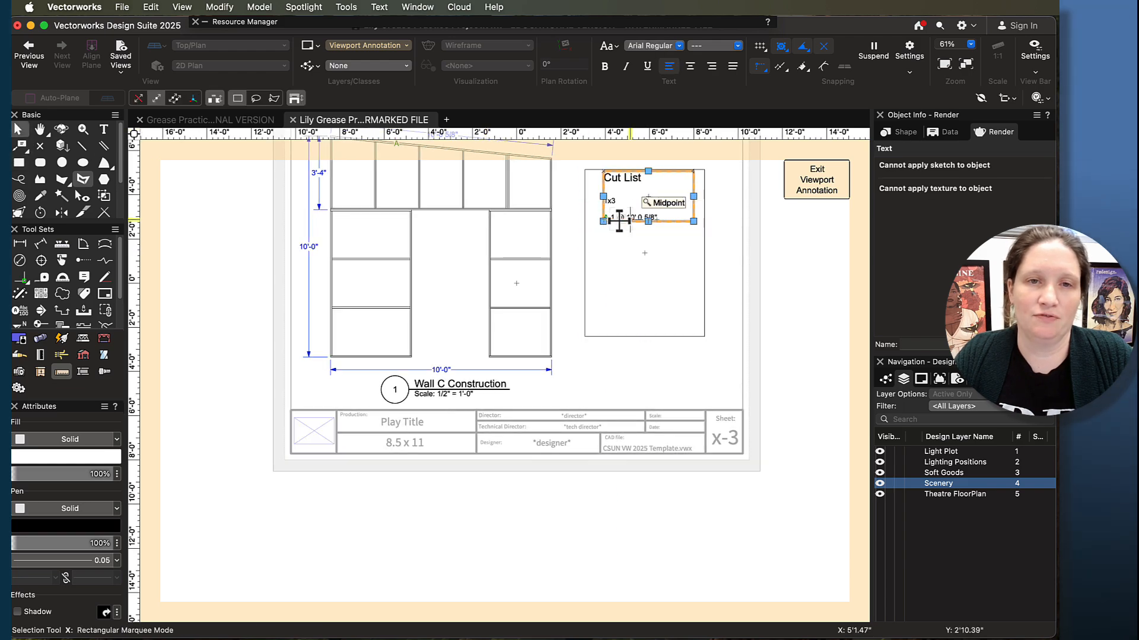
scroll(620, 221, up, 3)
middle_drag(599, 193, 595, 309)
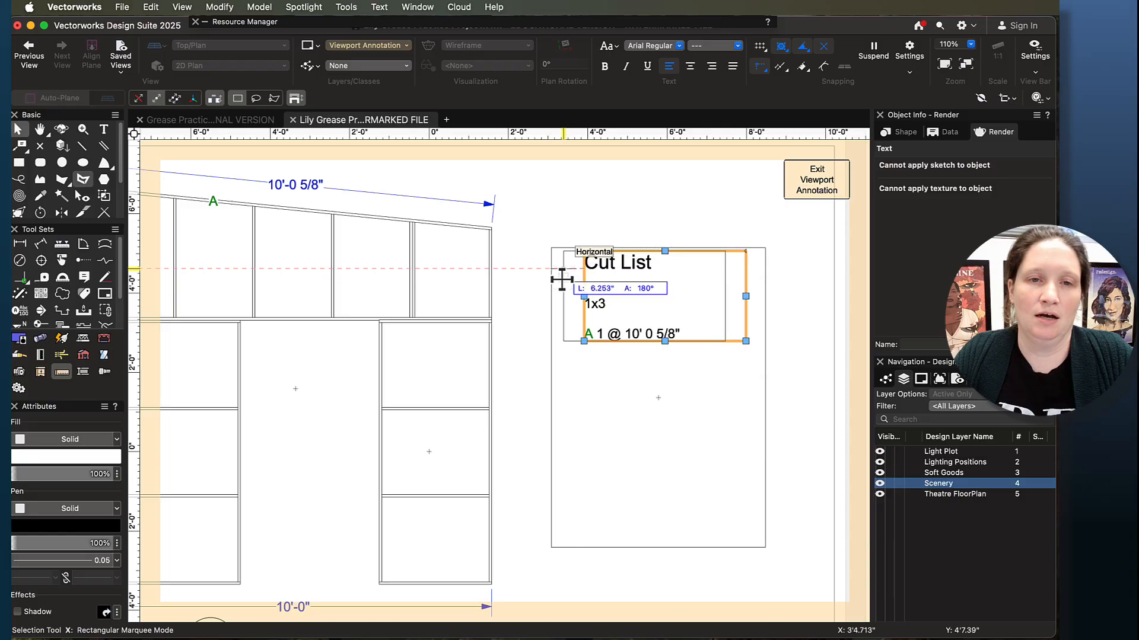
drag(561, 279, 557, 266)
scroll(556, 266, up, 1)
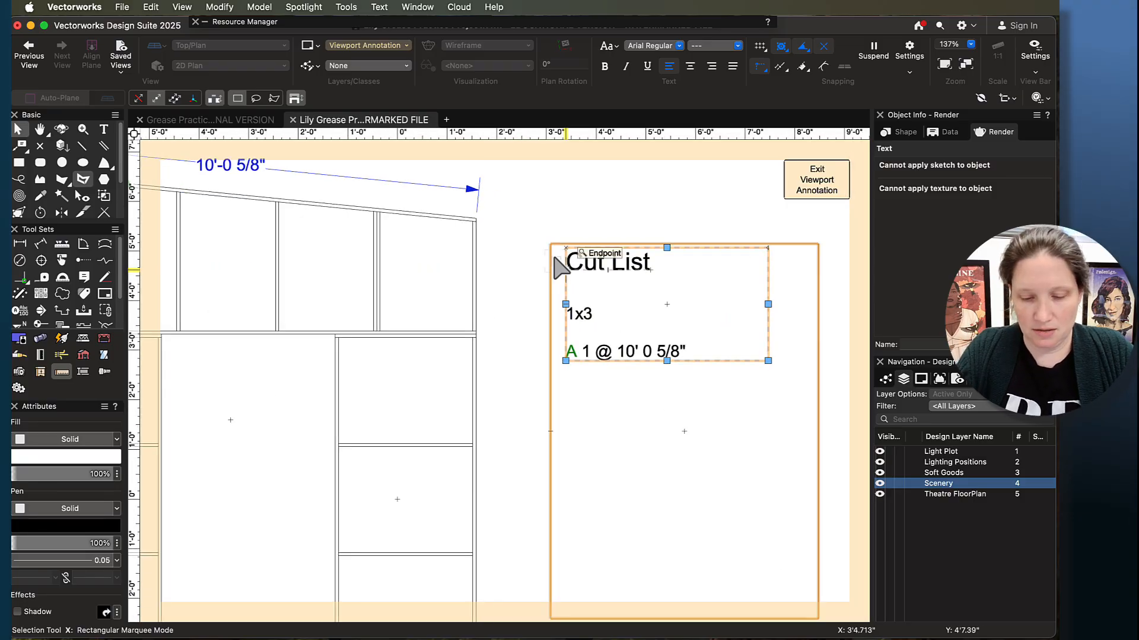
- Nudge the Cut List text block left in small increments towards the rectangle's left edge, and deselect it
key(shift+Left)
key(shift+Left)
key(shift+Left)
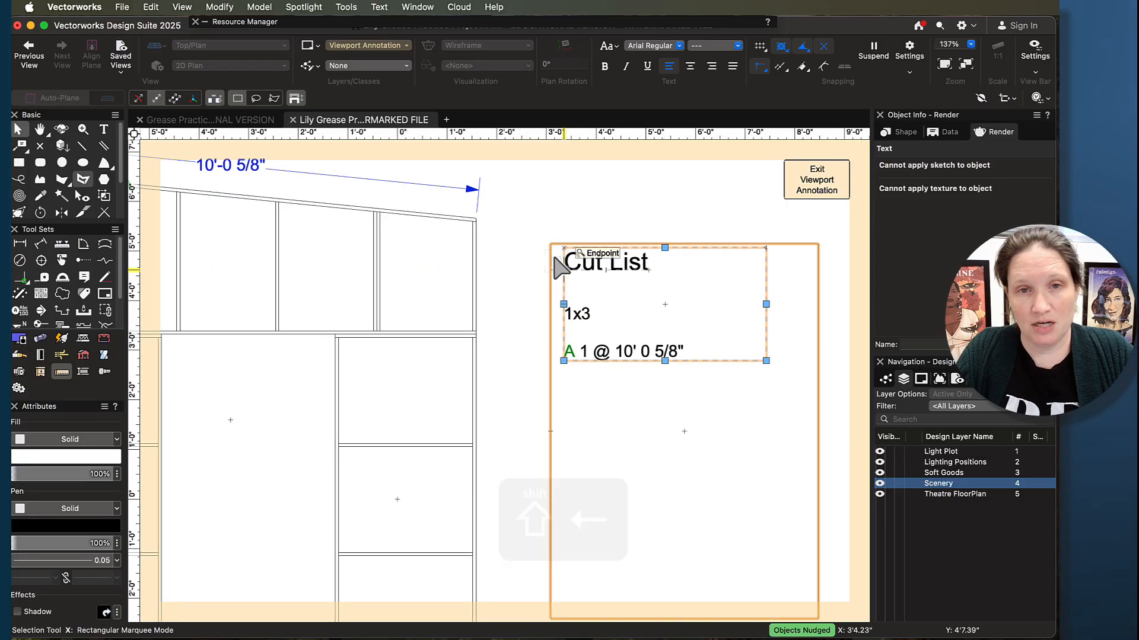
key(shift+Left)
key(shift+Left)
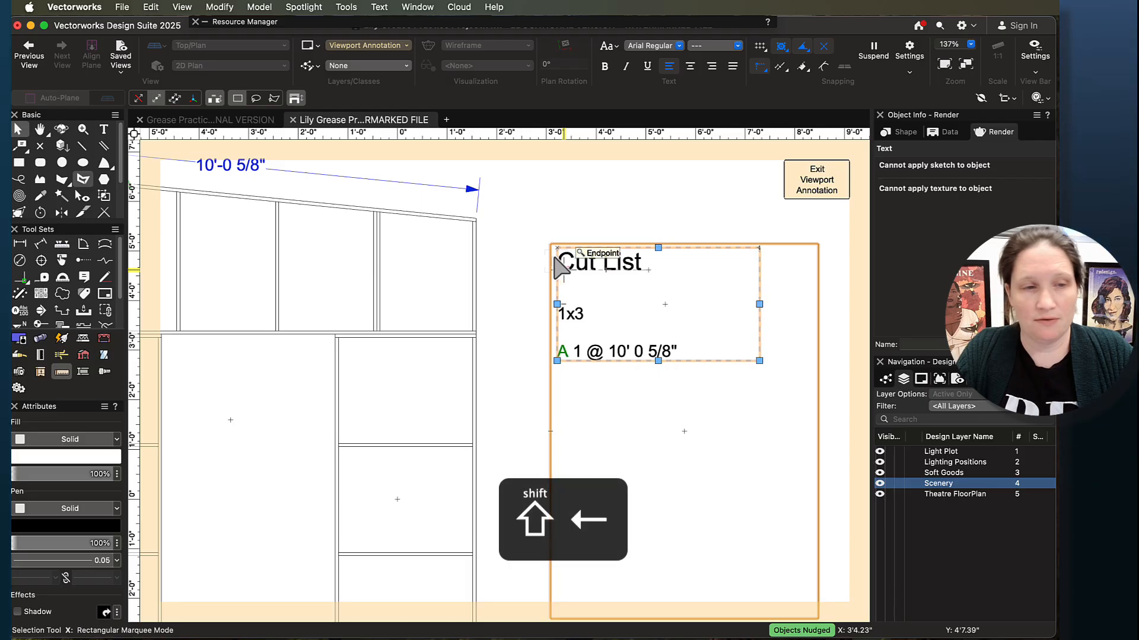
click(585, 191)
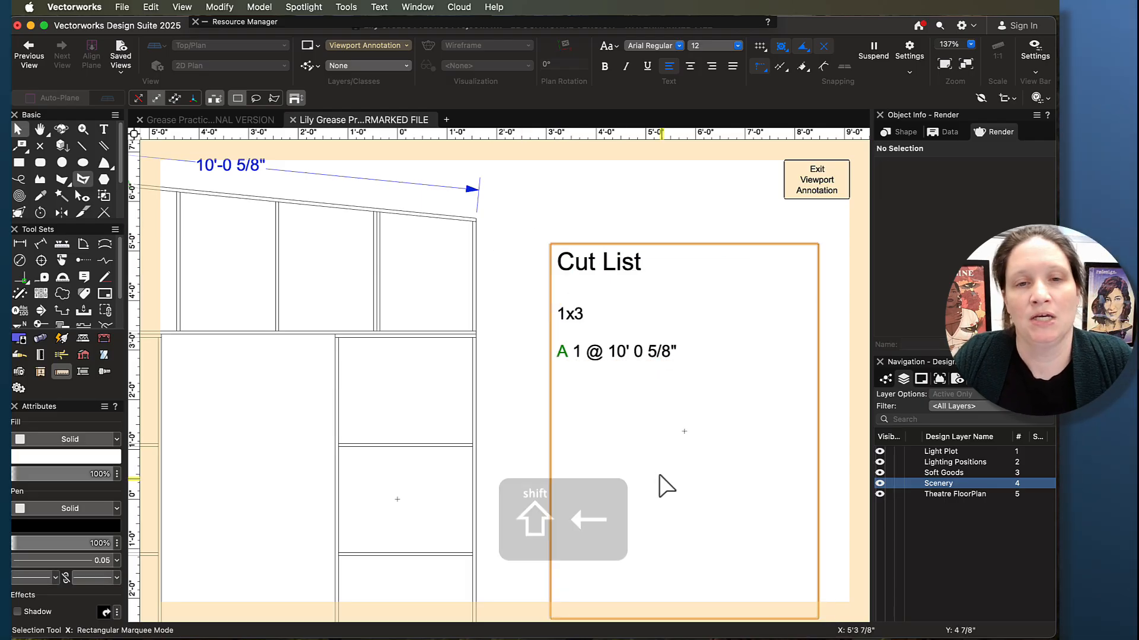
- Exit the viewport annotation and return to the sheet layer
scroll(656, 453, down, 3)
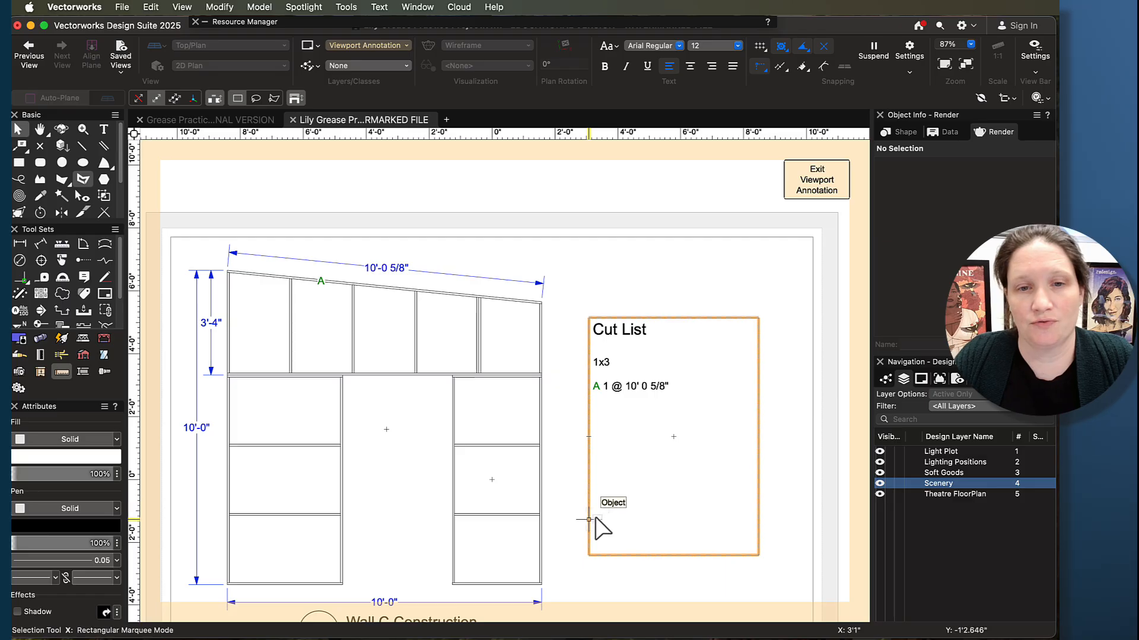
key(h)
mouse_move(593, 534)
mouse_down()
mouse_move(665, 407)
mouse_move(625, 460)
mouse_move(648, 485)
mouse_move(635, 517)
mouse_up()
key(x)
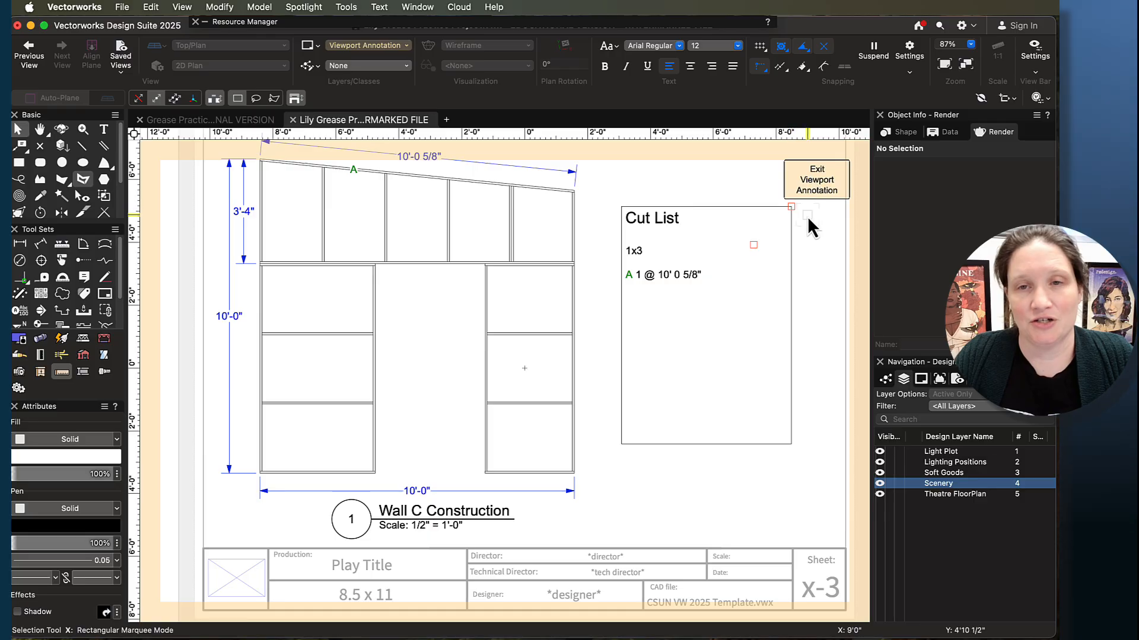
click(798, 181)
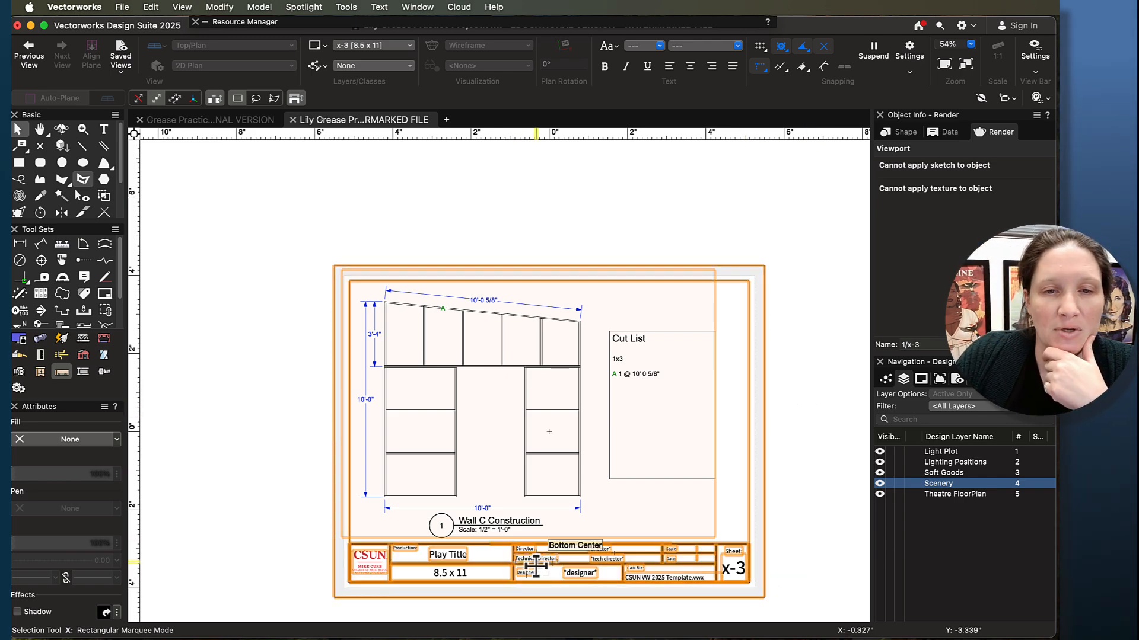
- Select the sheet's title block border and display its shape properties
scroll(535, 566, down, 5)
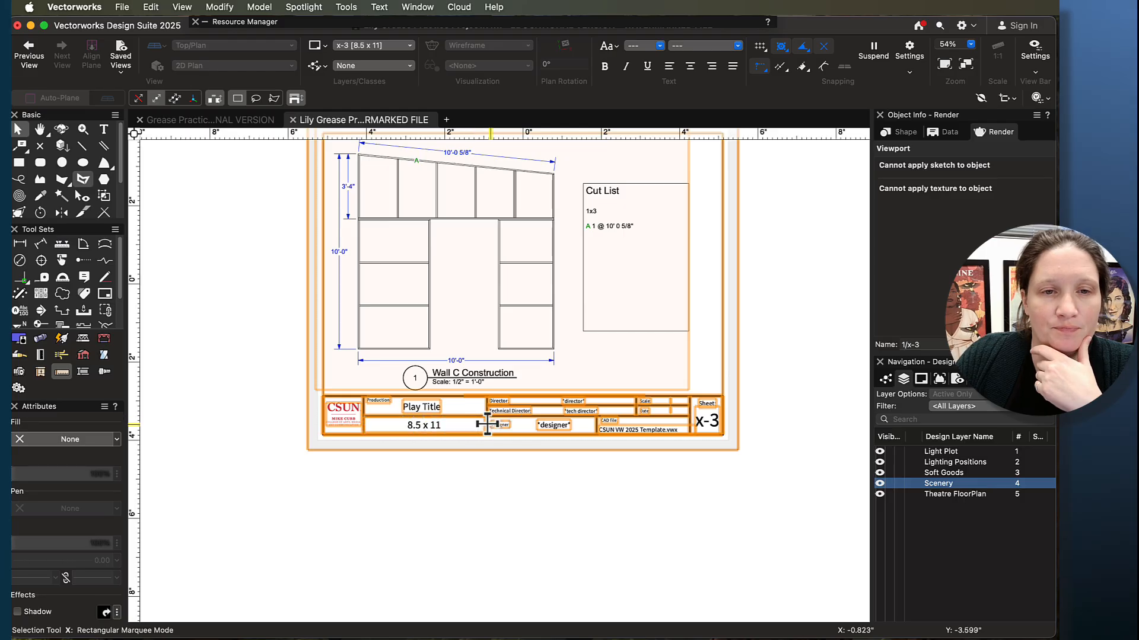
click(488, 423)
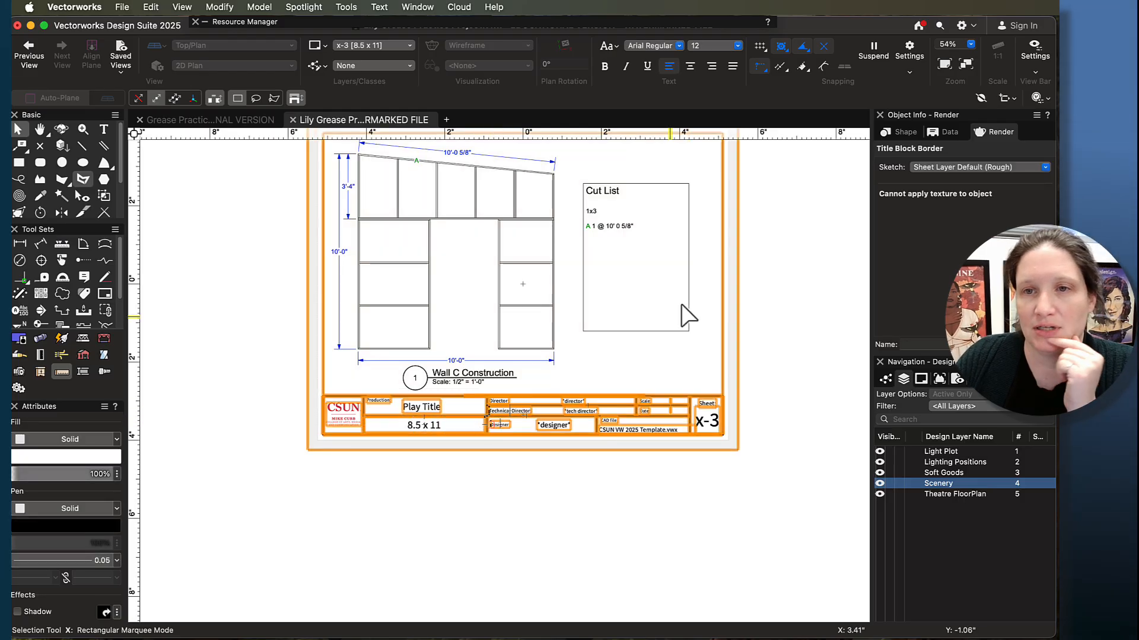
click(890, 136)
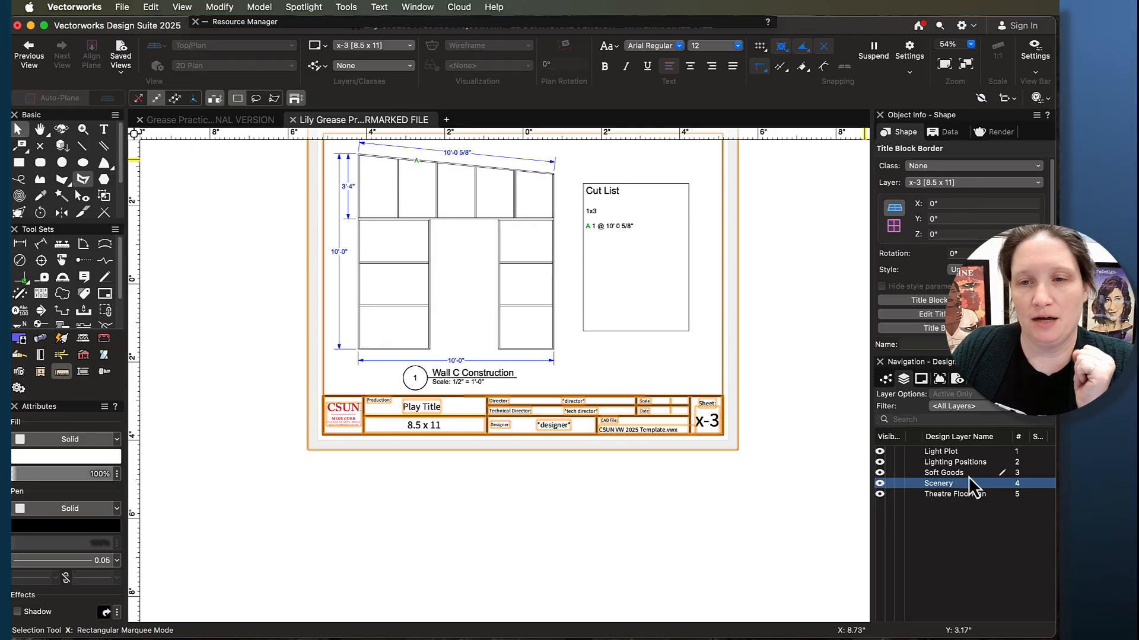
- Change the sheet number of sheet layer x-3 to C-C
click(921, 381)
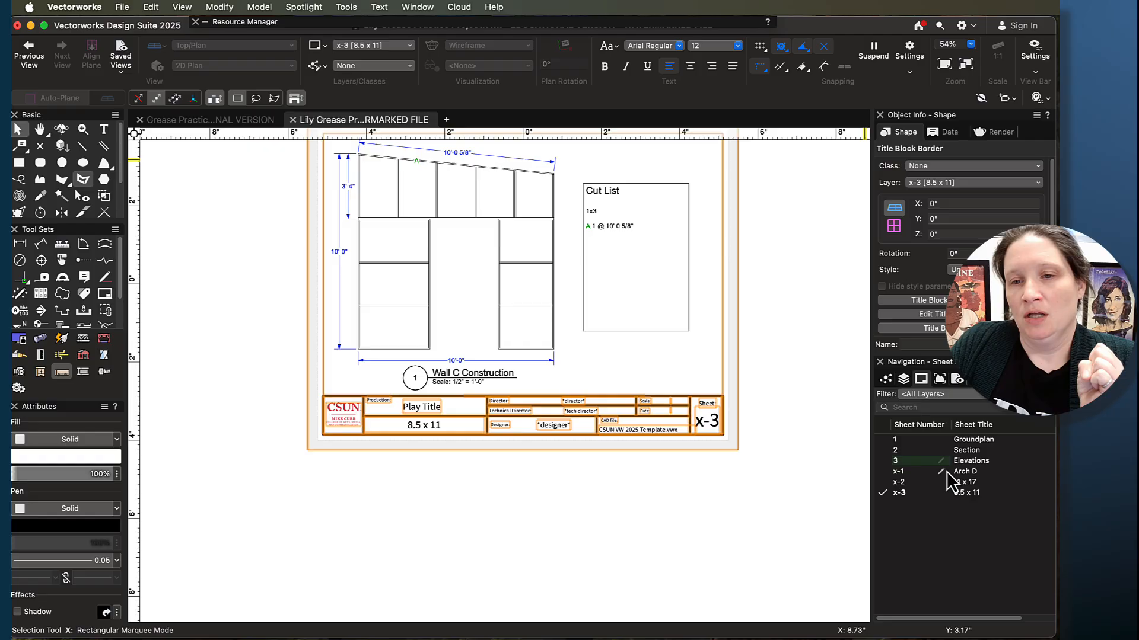
click(900, 495)
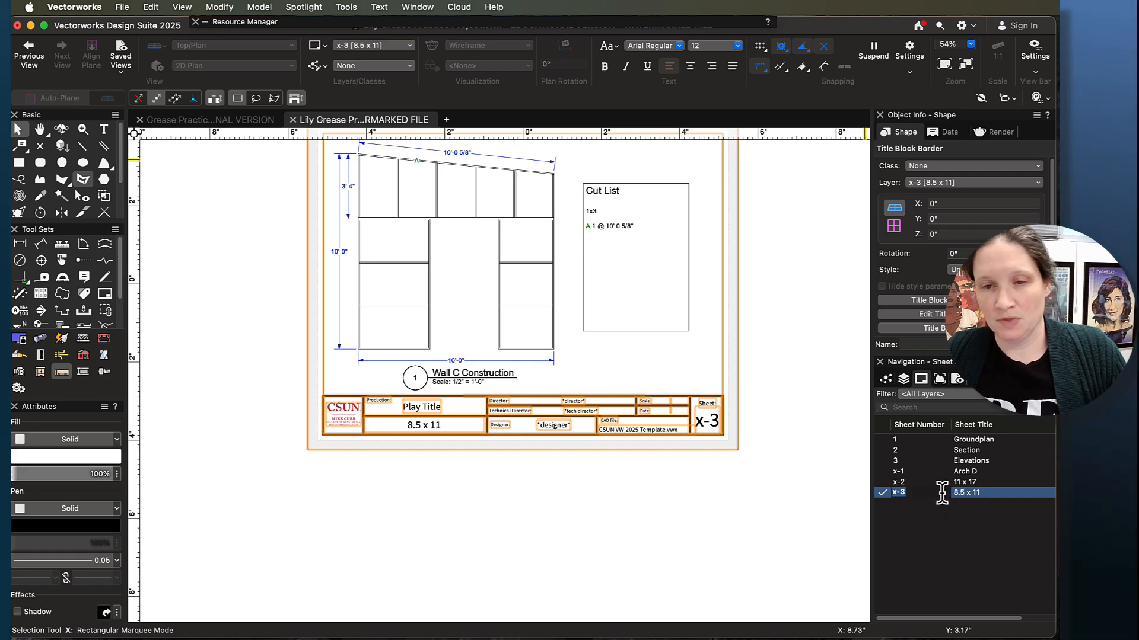
text(C)
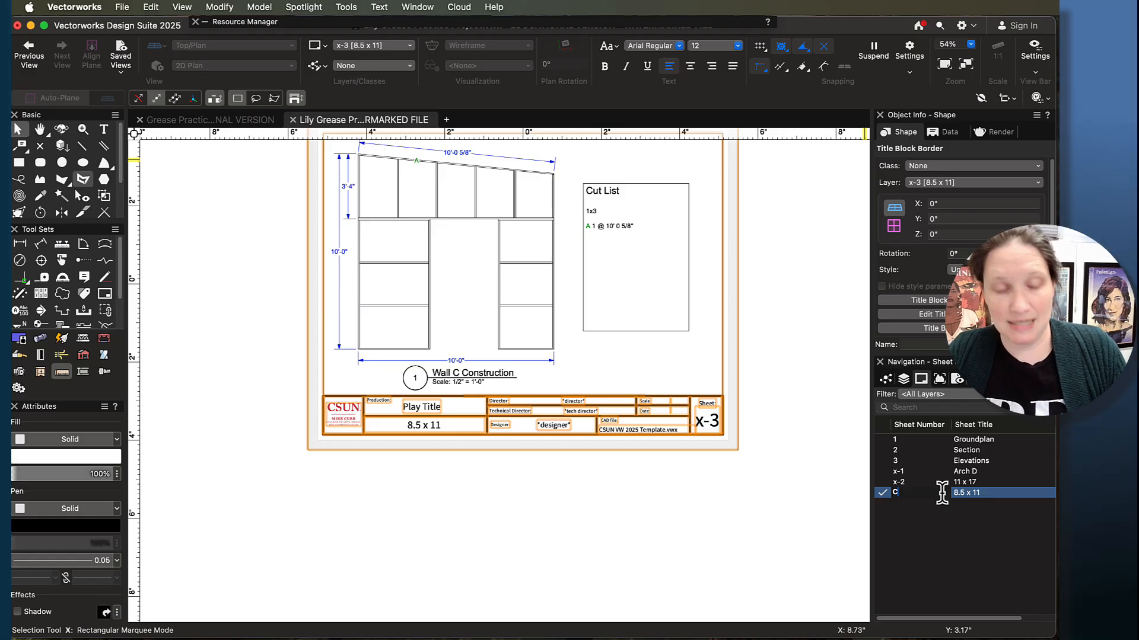
text(c)
key(BackSpace)
key(BackSpace)
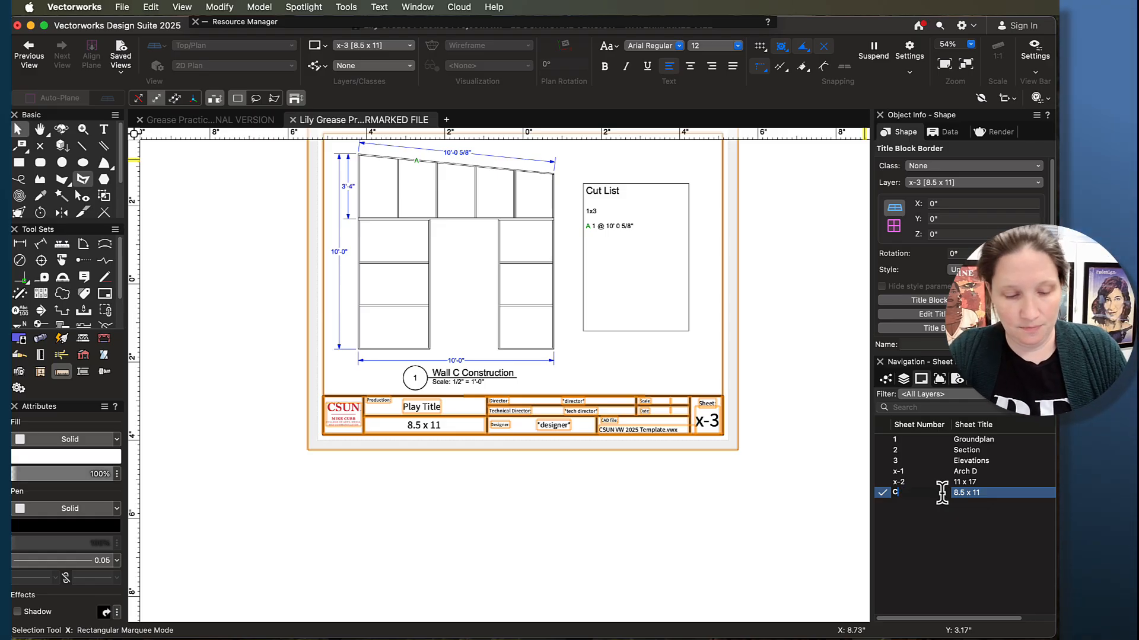
text(C-C)
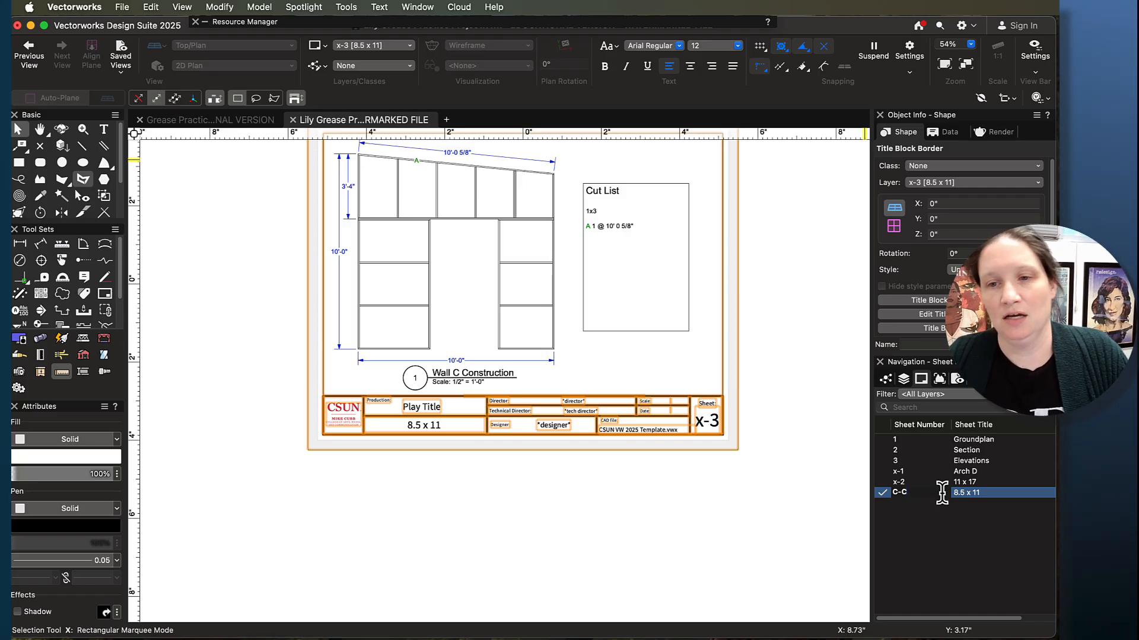
key(Return)
- Rename the title of sheet C-C to "Wall C Construction"
click(975, 492)
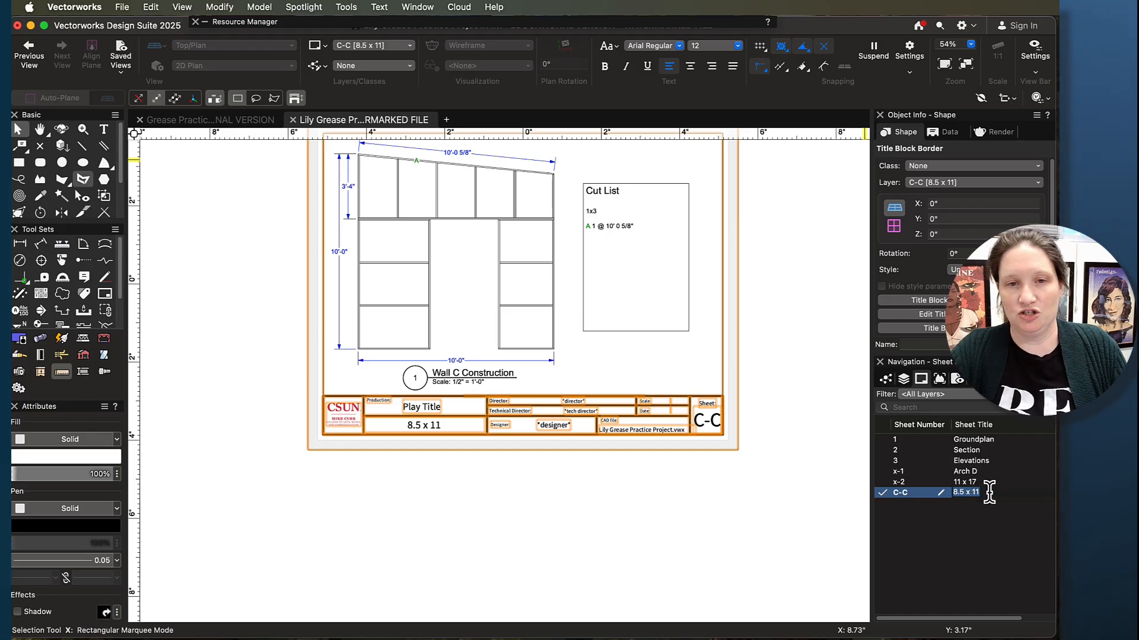
text(Wall C Construc)
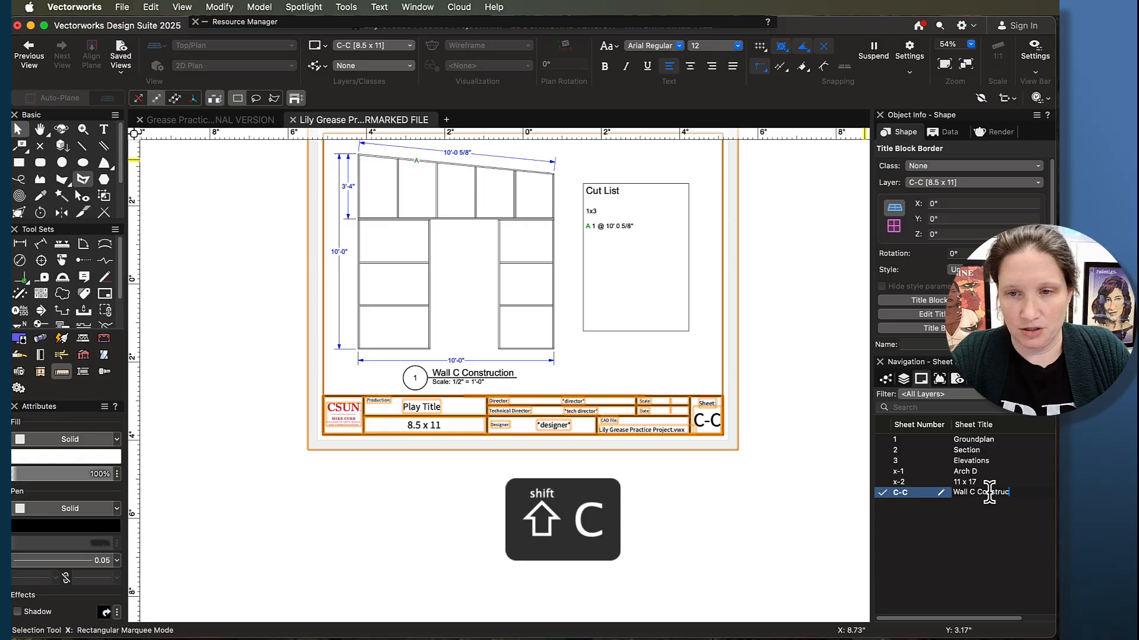
text(tion)
key(Return)
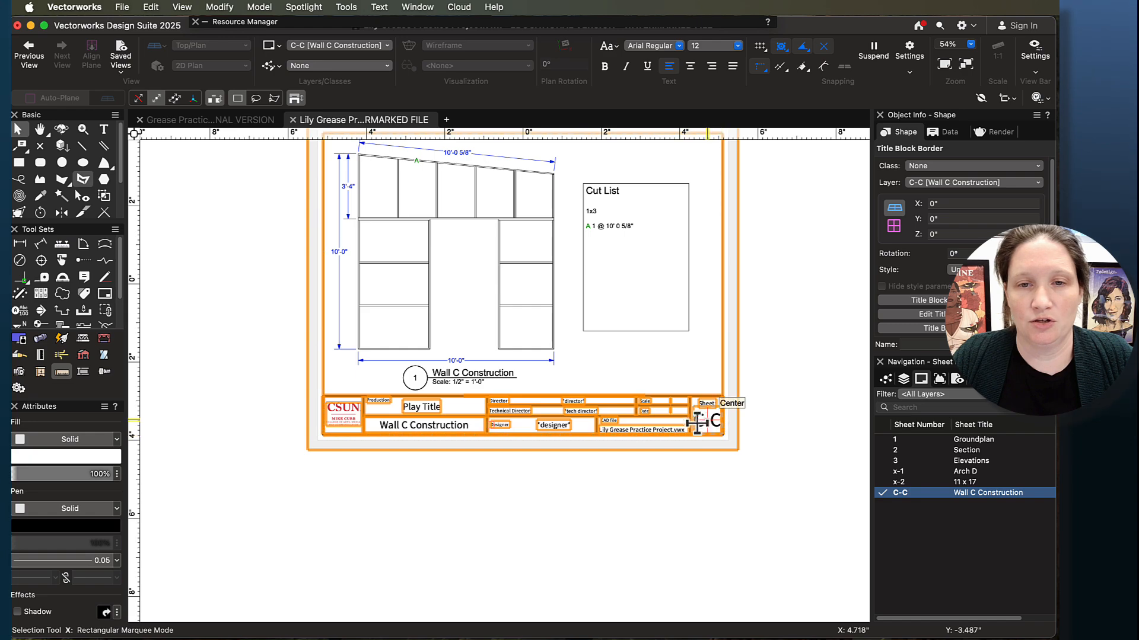
- Examine the title block fields along the lower edge of the Wall C Construction sheet
scroll(732, 443, up, 5)
scroll(603, 382, down, 6)
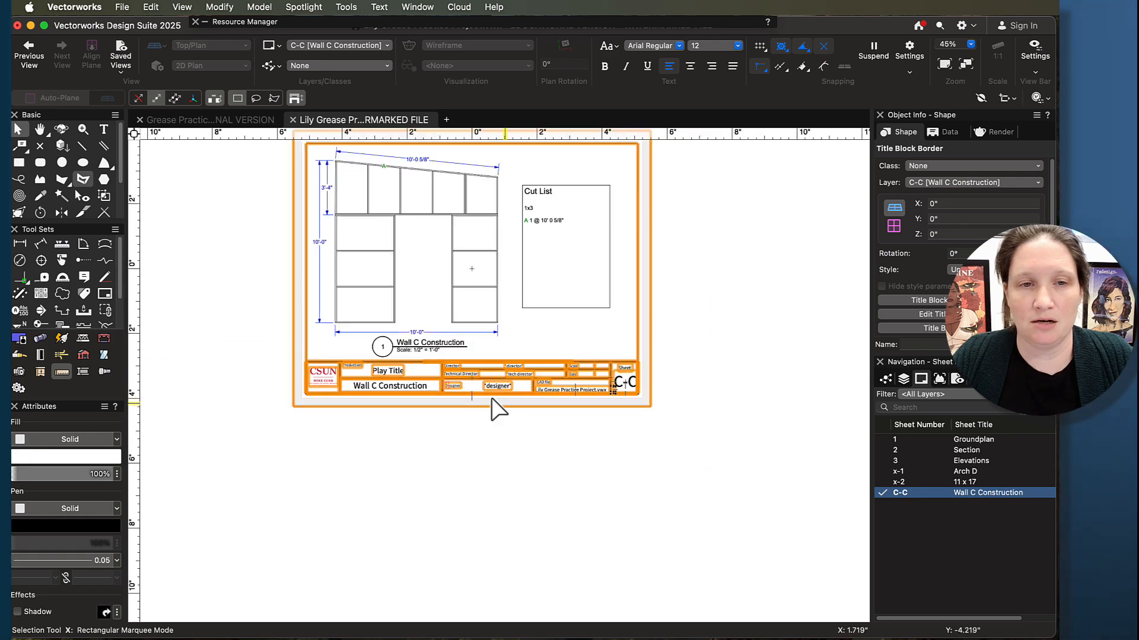
scroll(368, 389, up, 5)
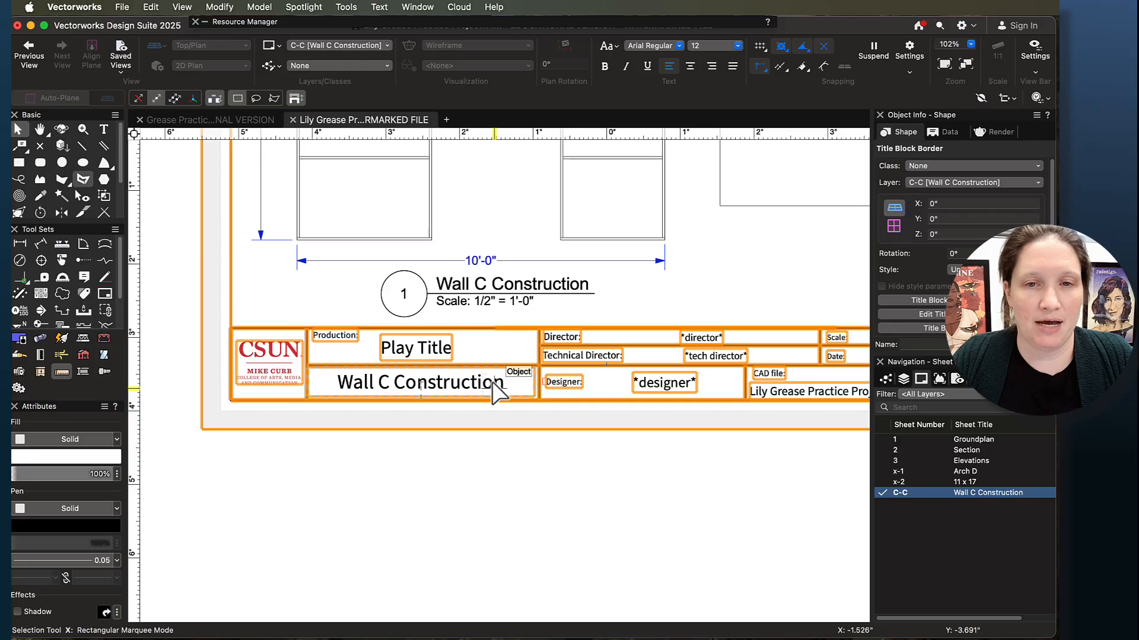
scroll(498, 394, down, 5)
scroll(503, 394, up, 5)
key(h)
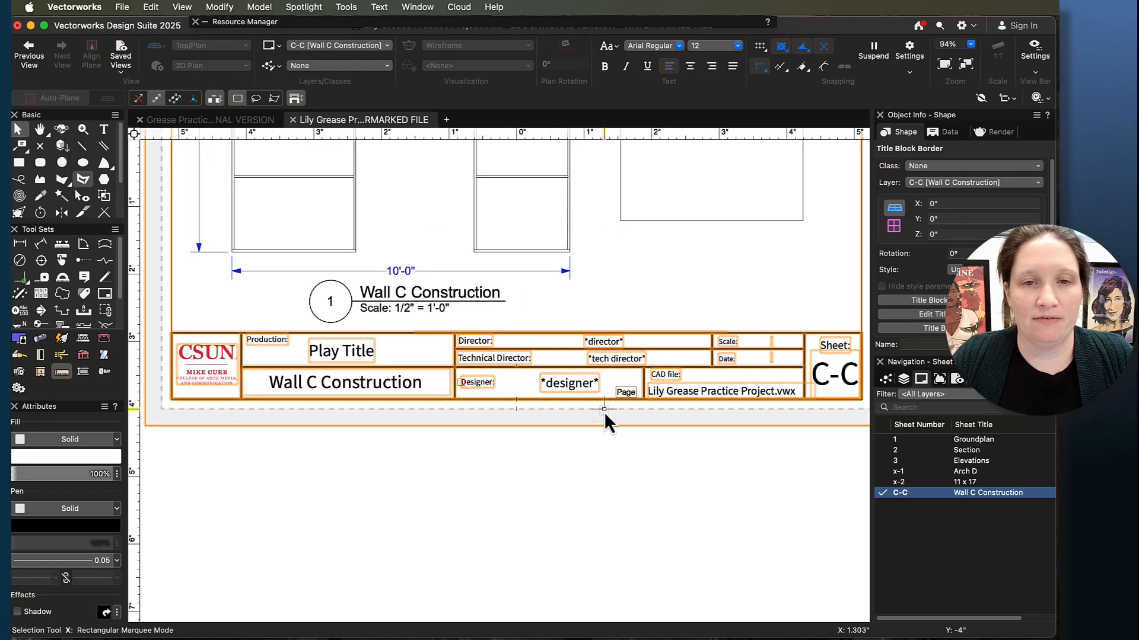
drag(604, 412, 610, 521)
key(x)
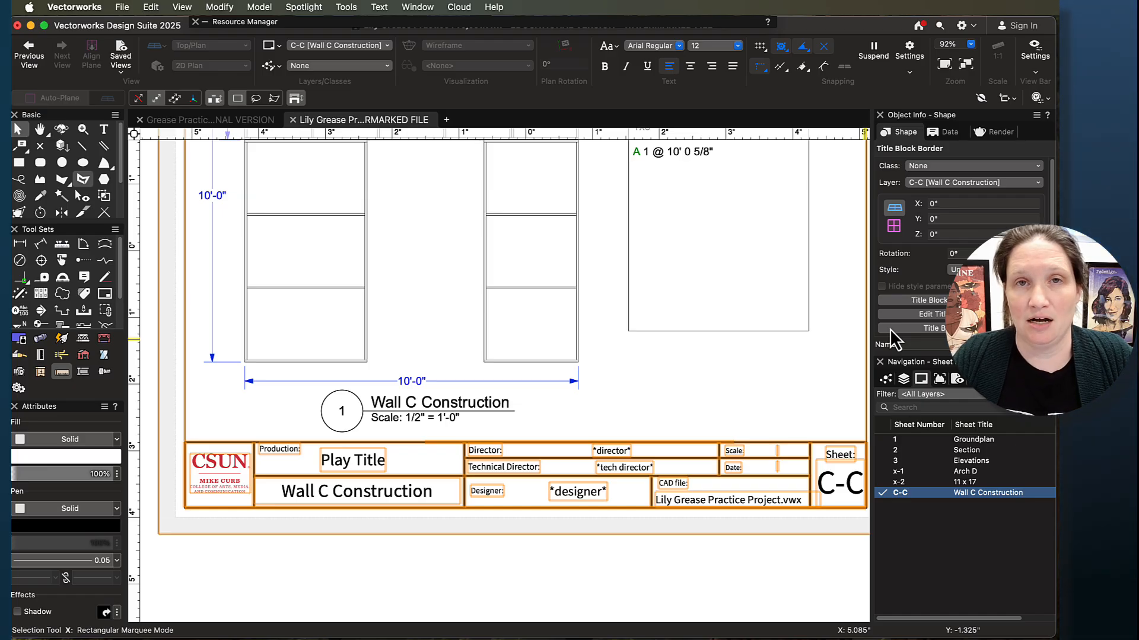
- Open the Title Block Manager from the sheet's title block border, loading the active file only
double_click(695, 449)
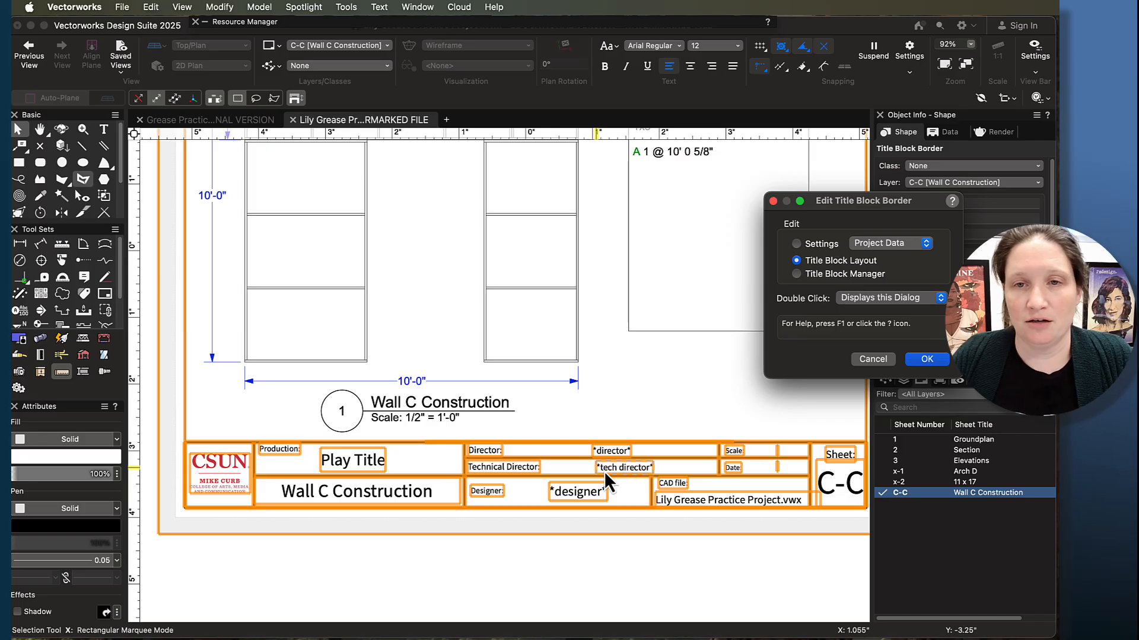
drag(880, 208, 651, 162)
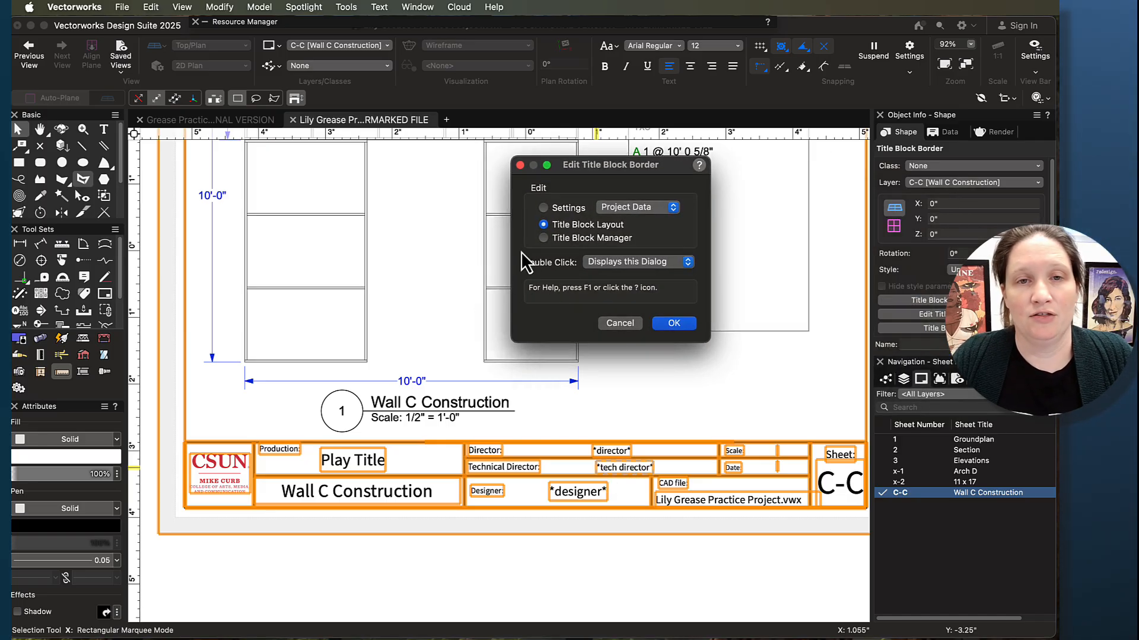
click(543, 238)
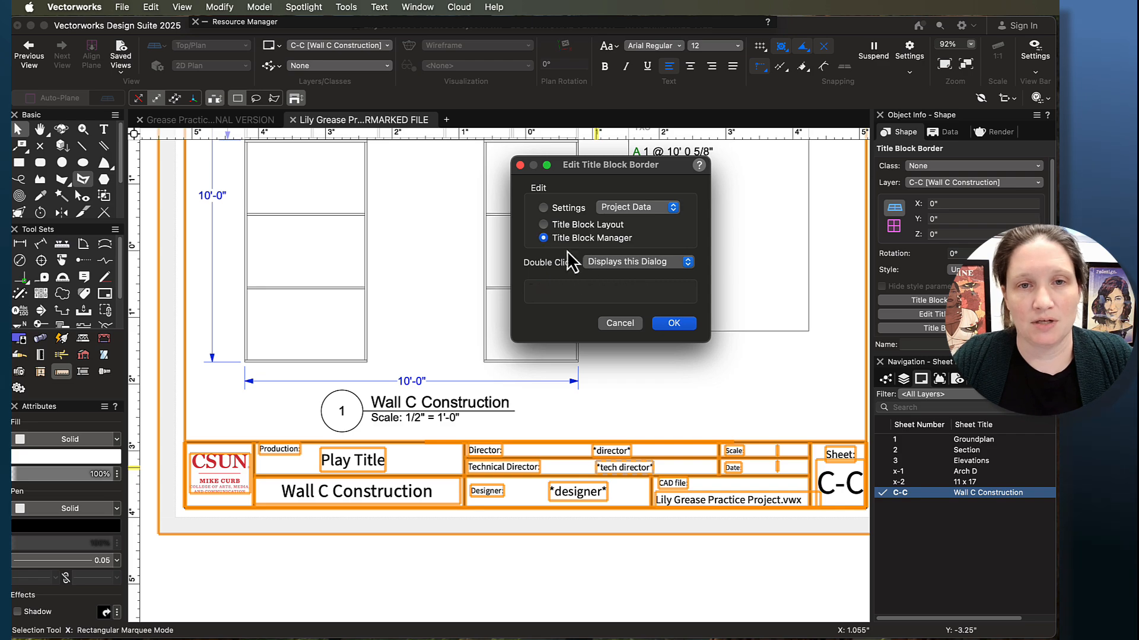
click(675, 325)
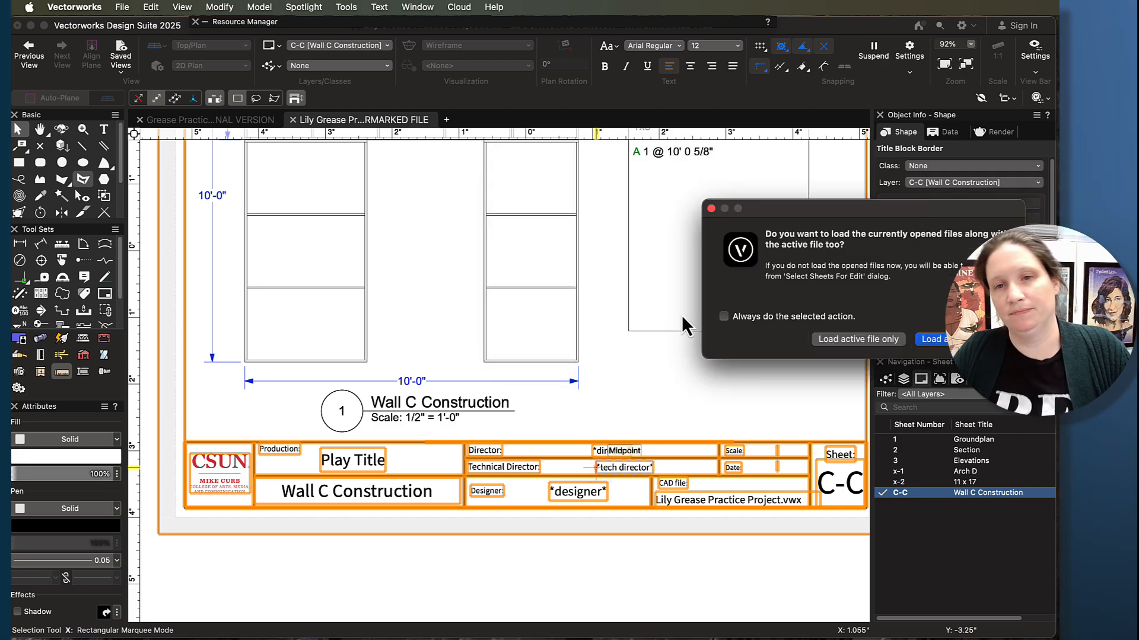
drag(801, 206, 443, 204)
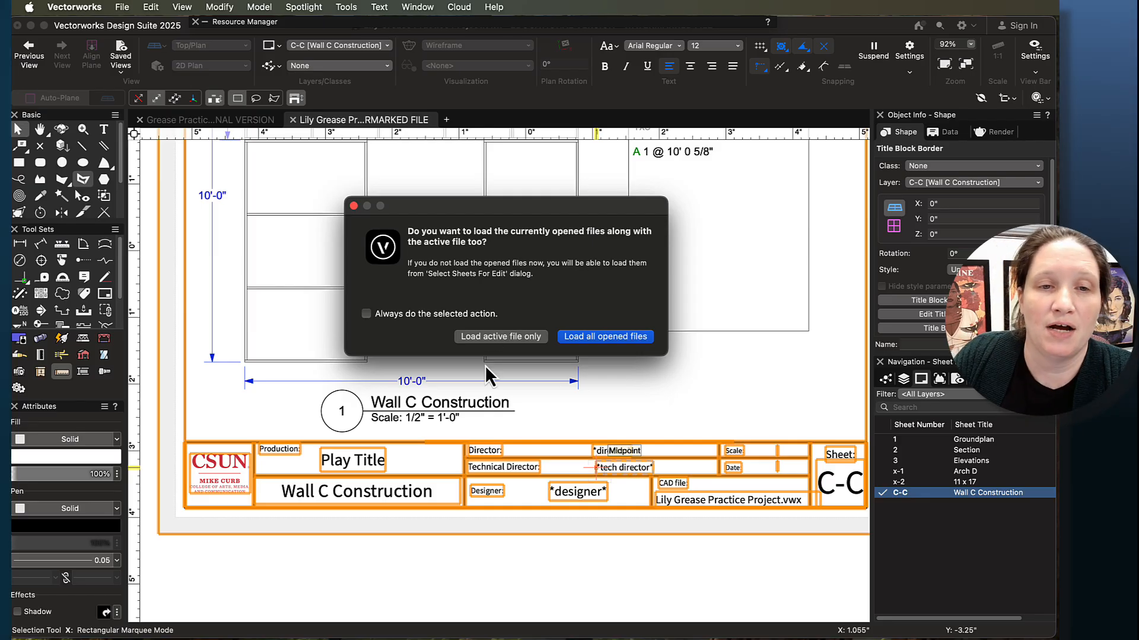
click(492, 339)
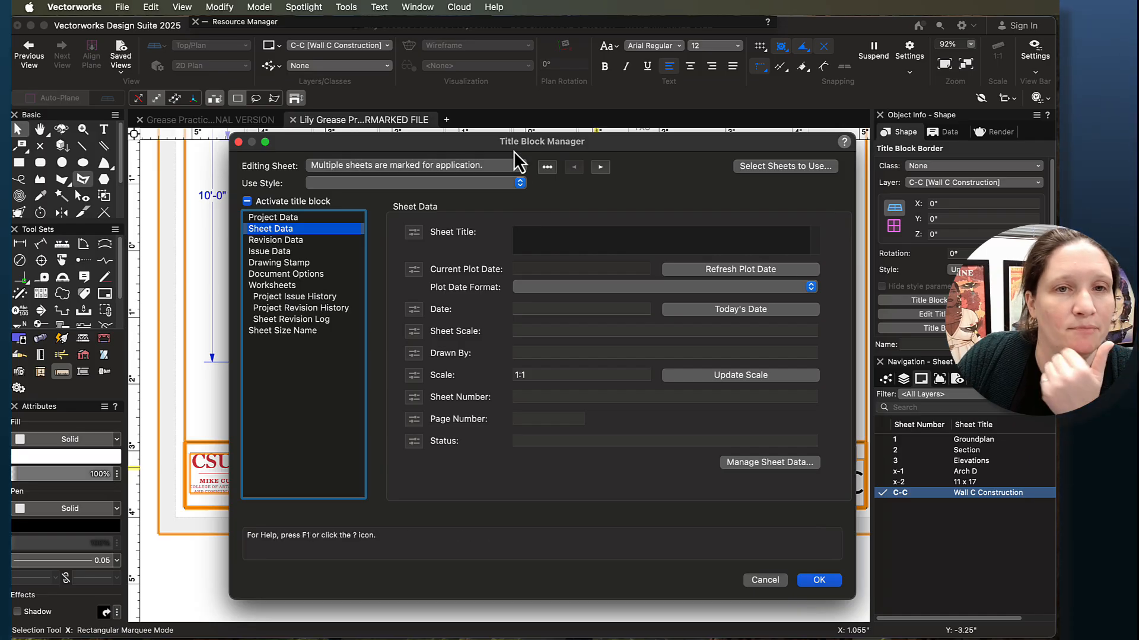
drag(514, 150, 412, 123)
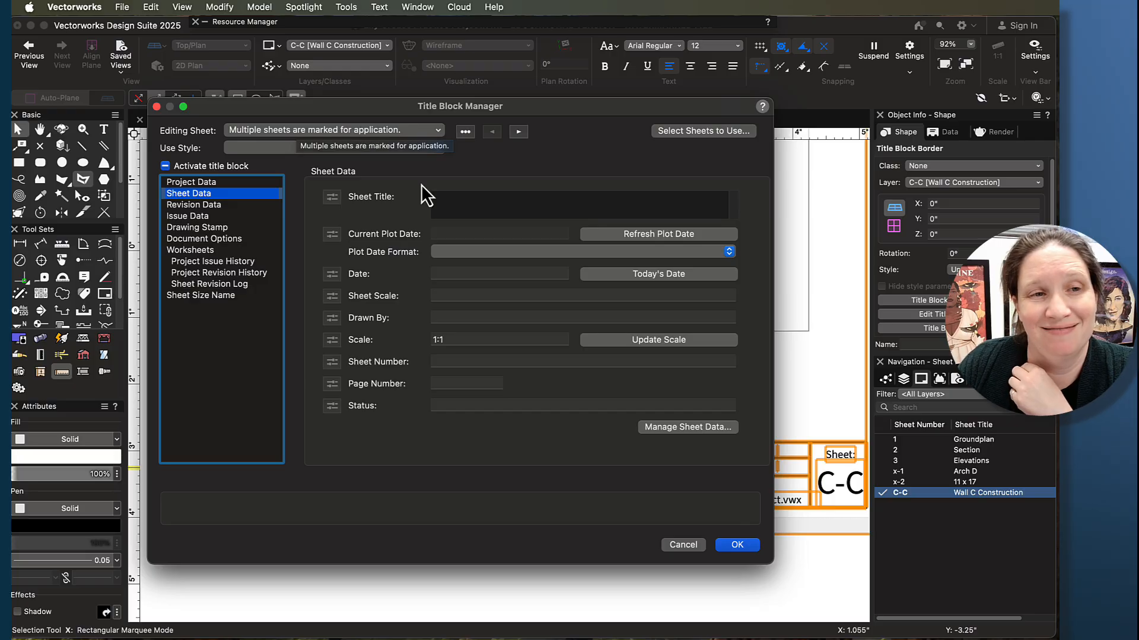
- Compare the fields offered under Project Data and Sheet Data in the Title Block Manager
click(190, 181)
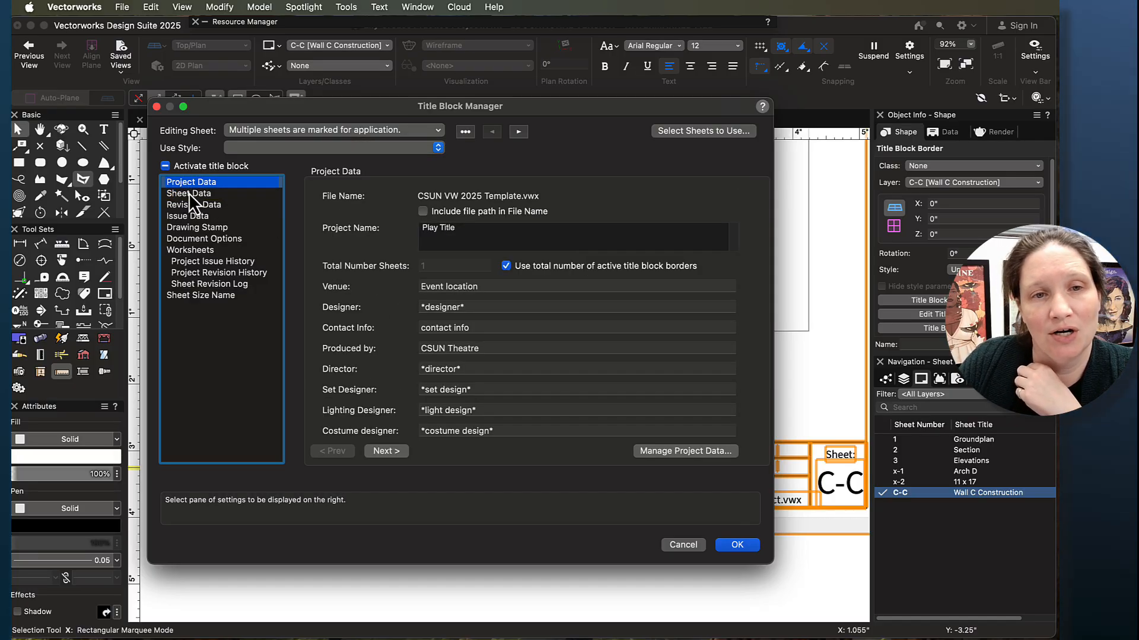
click(188, 193)
click(190, 185)
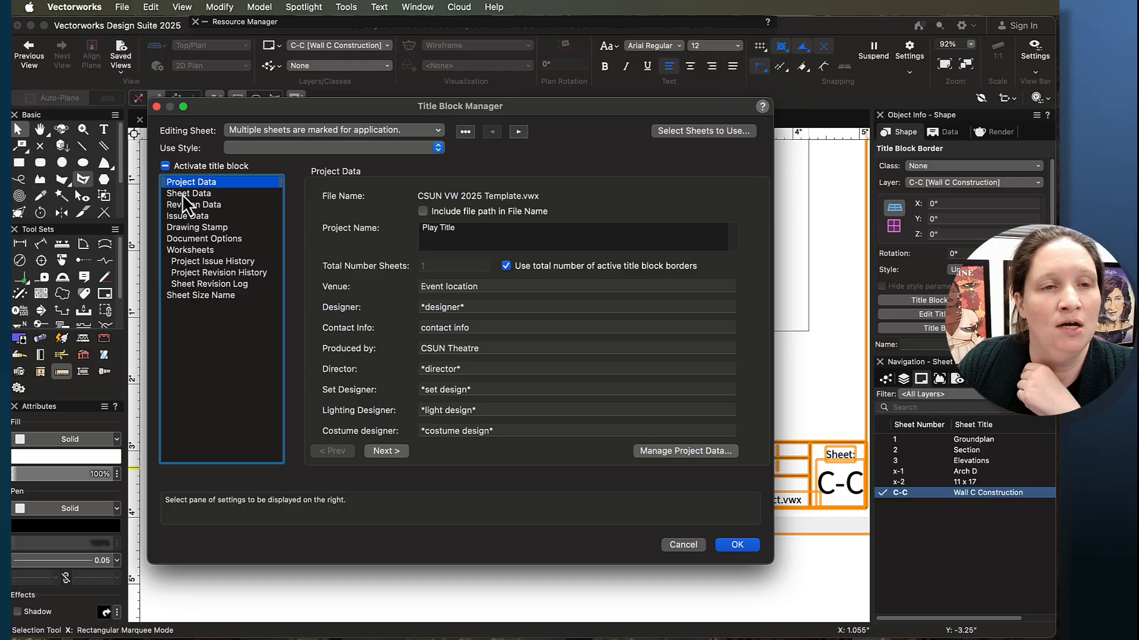
click(190, 193)
click(203, 184)
click(202, 193)
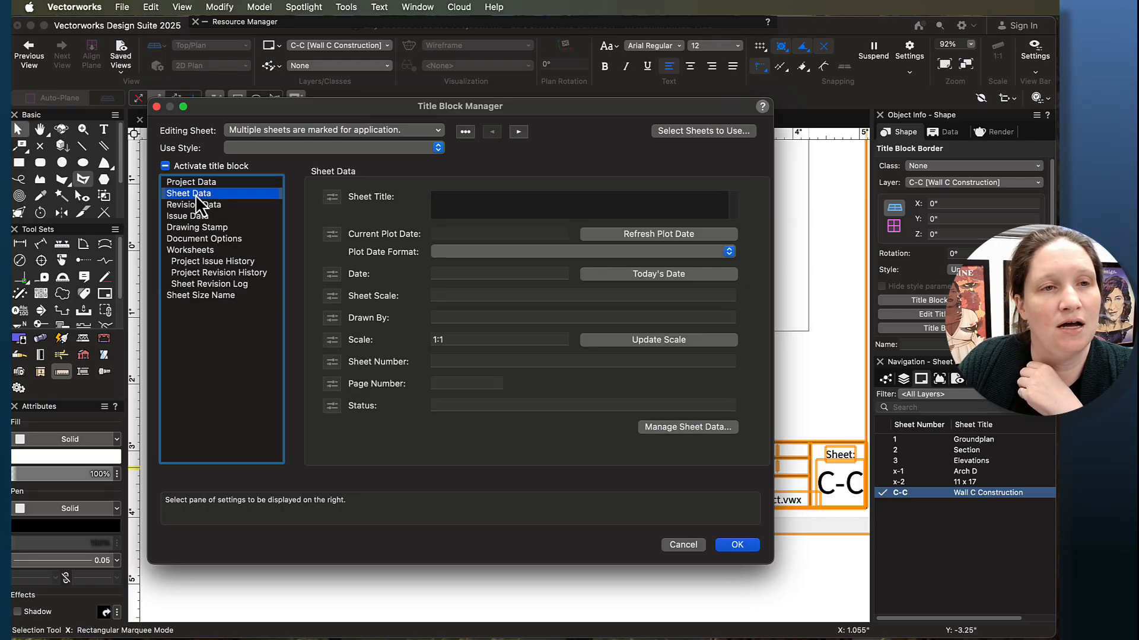
- Set the project name to "Grease" and enter the designer's full name in the title block's project data
click(203, 183)
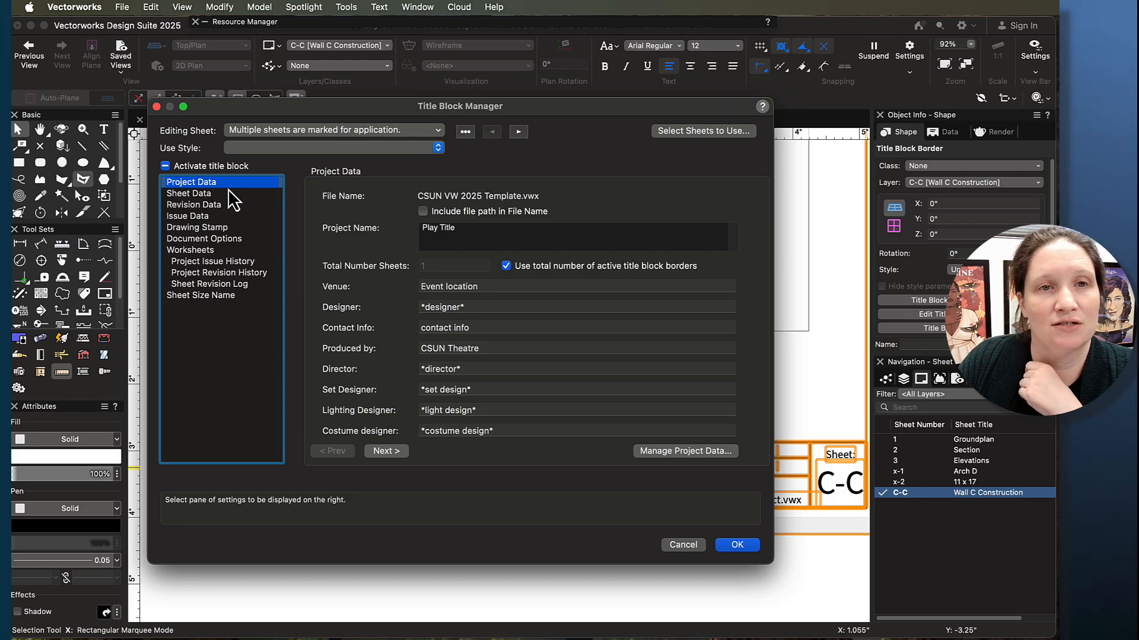
click(489, 226)
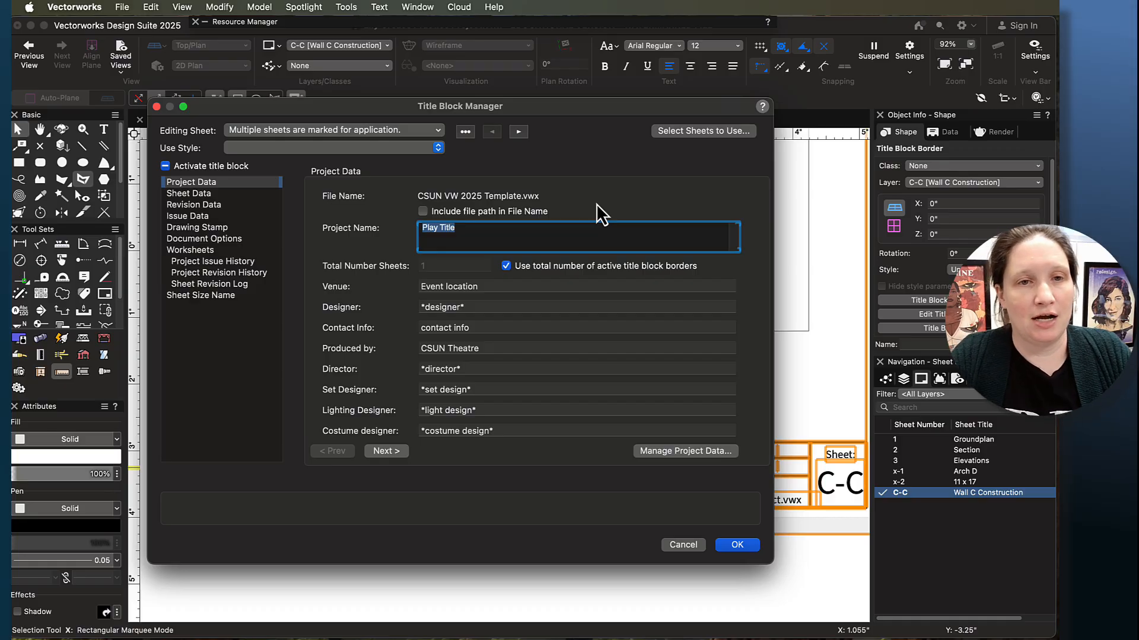
text(G)
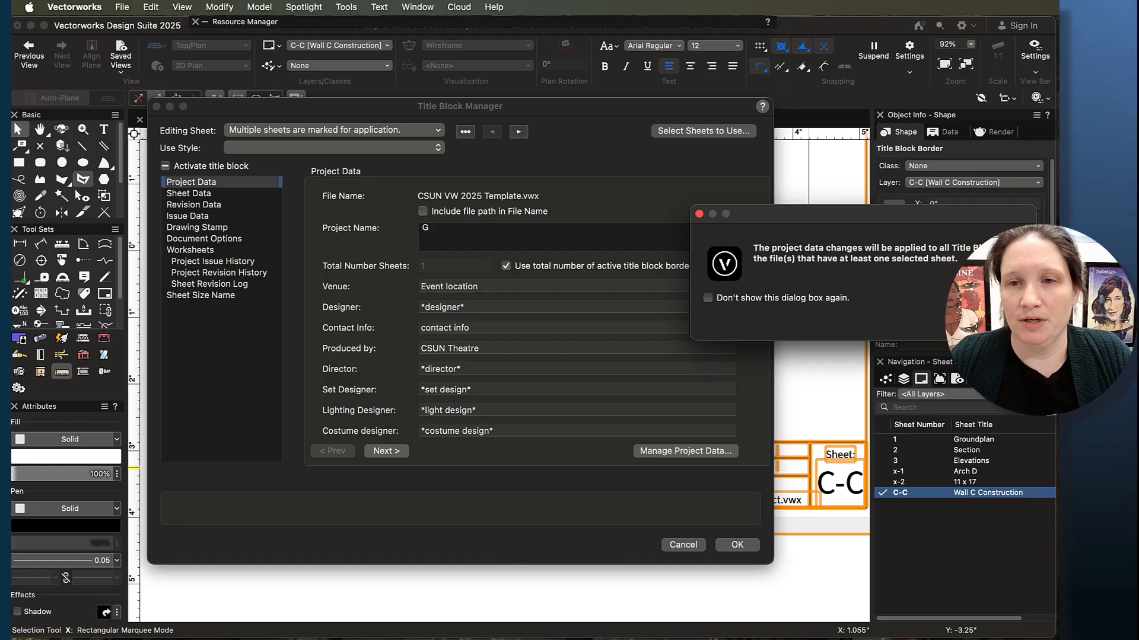
text(rease)
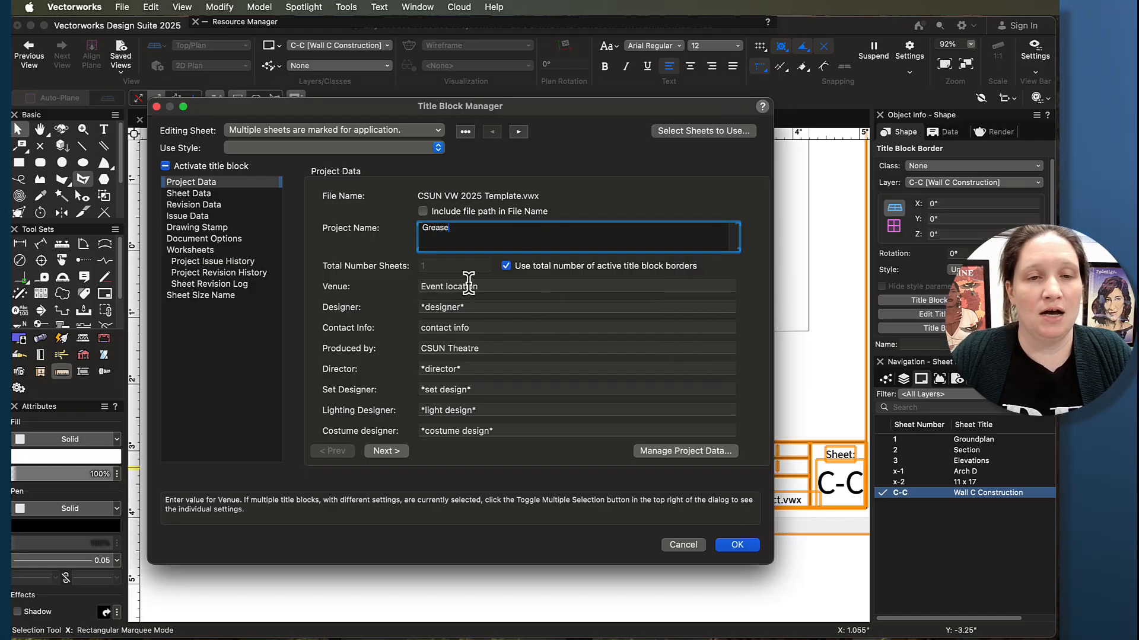
drag(477, 304, 351, 297)
text(Lily Barte)
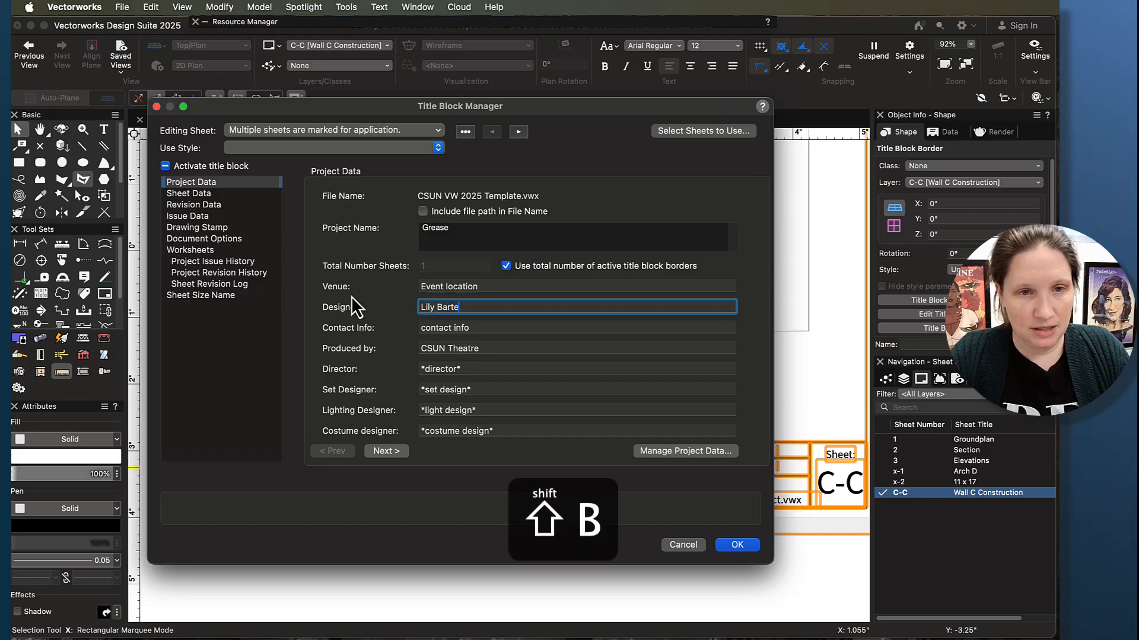
text(nstein)
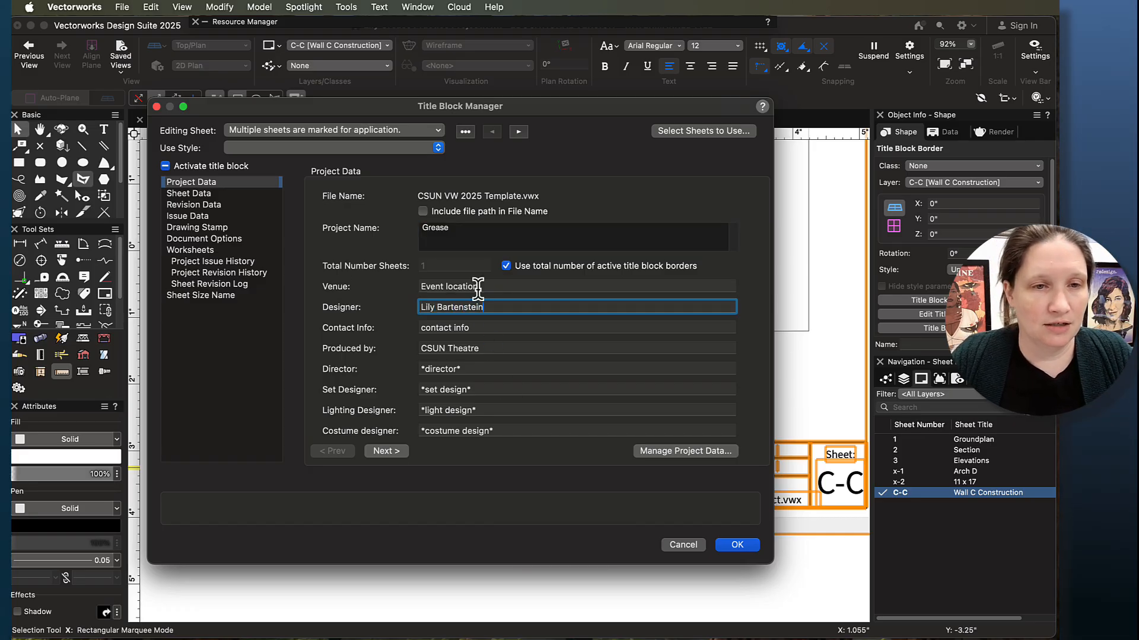
- Replace the technical director placeholder in the project data with "Your Name"
click(386, 452)
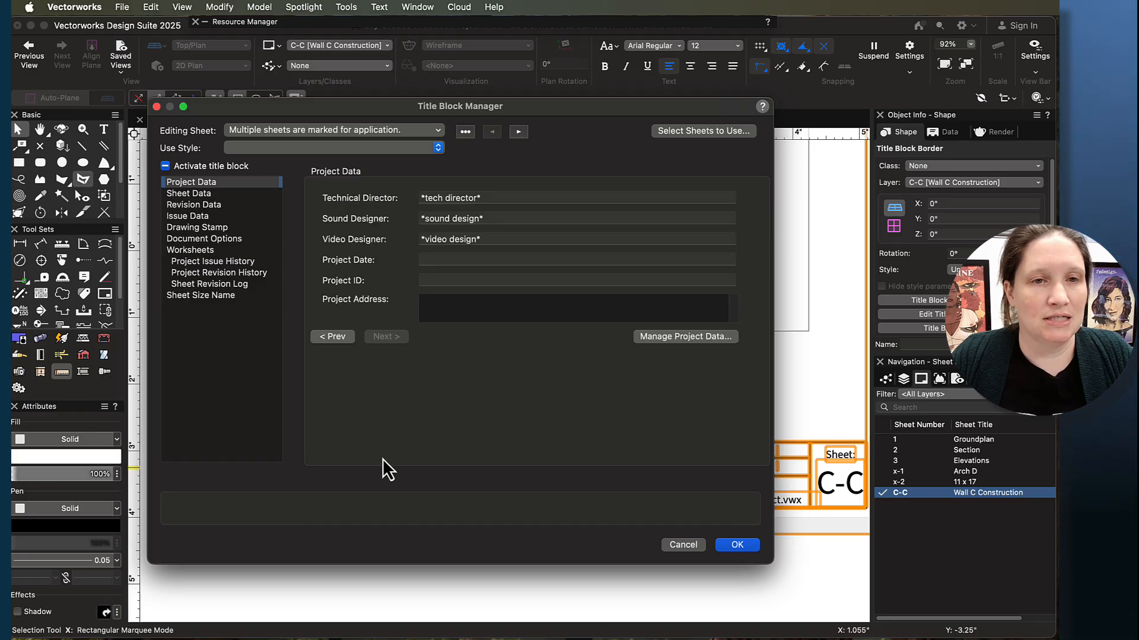
click(430, 200)
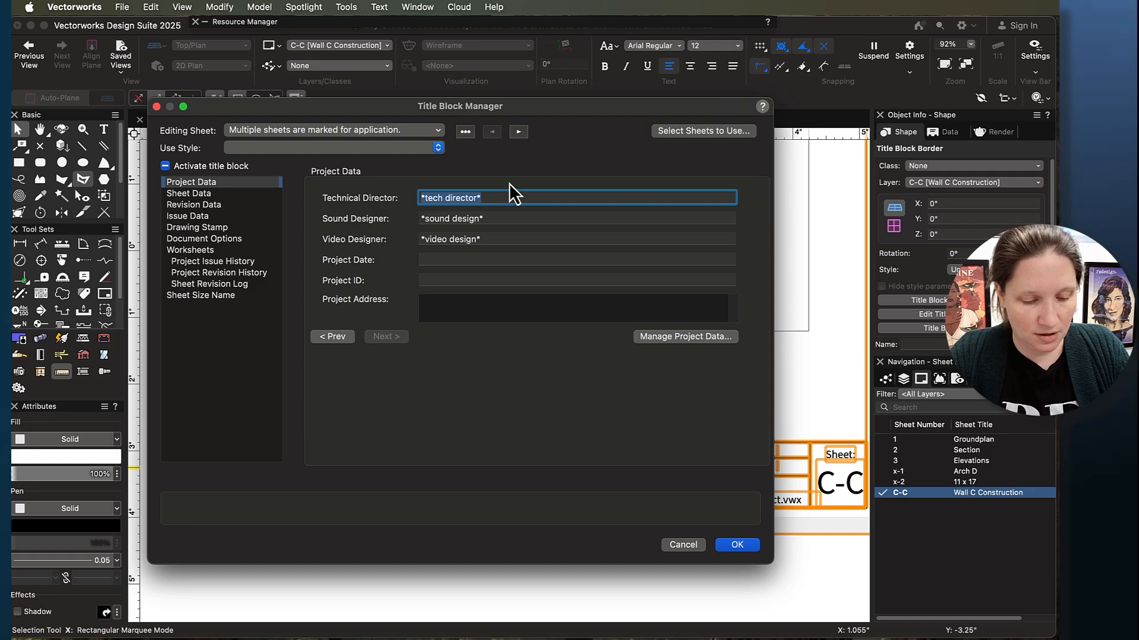
text(Your Name)
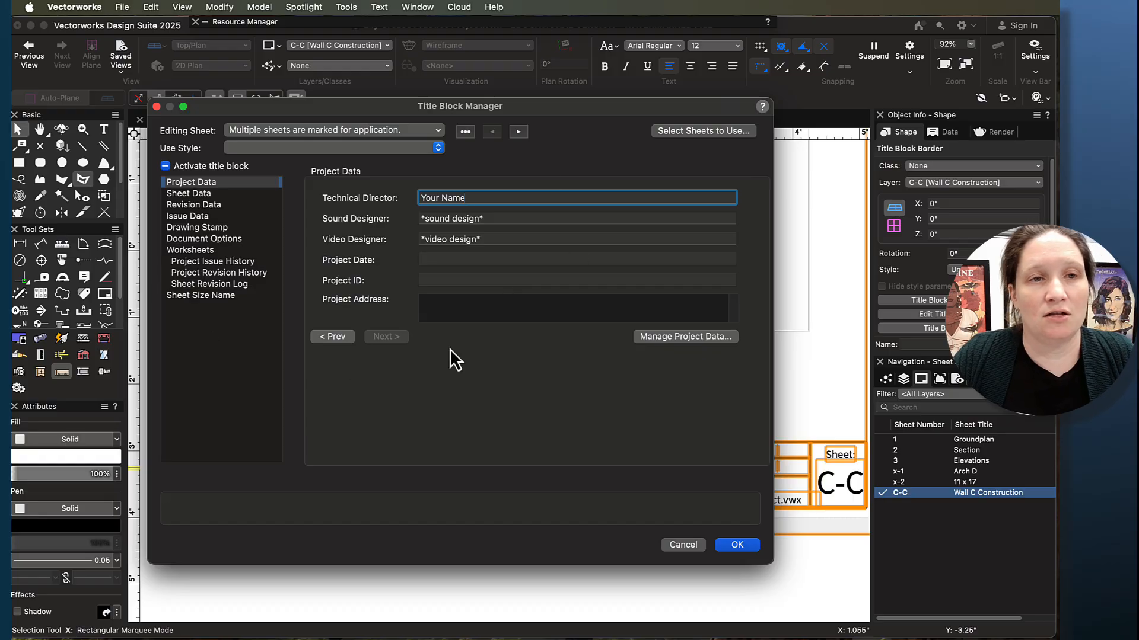
- Set the plot date format to Auto - Short and the sheet's date to today's date, 10/30/25, in the sheet data
click(187, 196)
click(433, 197)
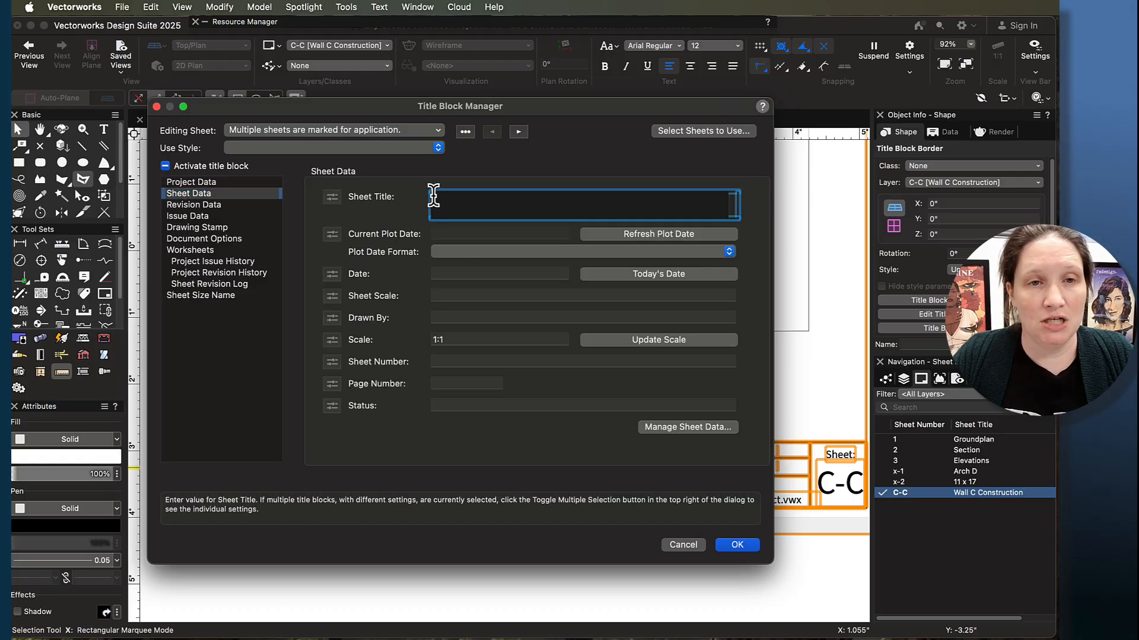
mouse_move(611, 111)
mouse_down()
mouse_move(682, 639)
mouse_move(738, 261)
mouse_move(695, 599)
mouse_move(711, 548)
mouse_move(689, 203)
mouse_move(645, 156)
mouse_up()
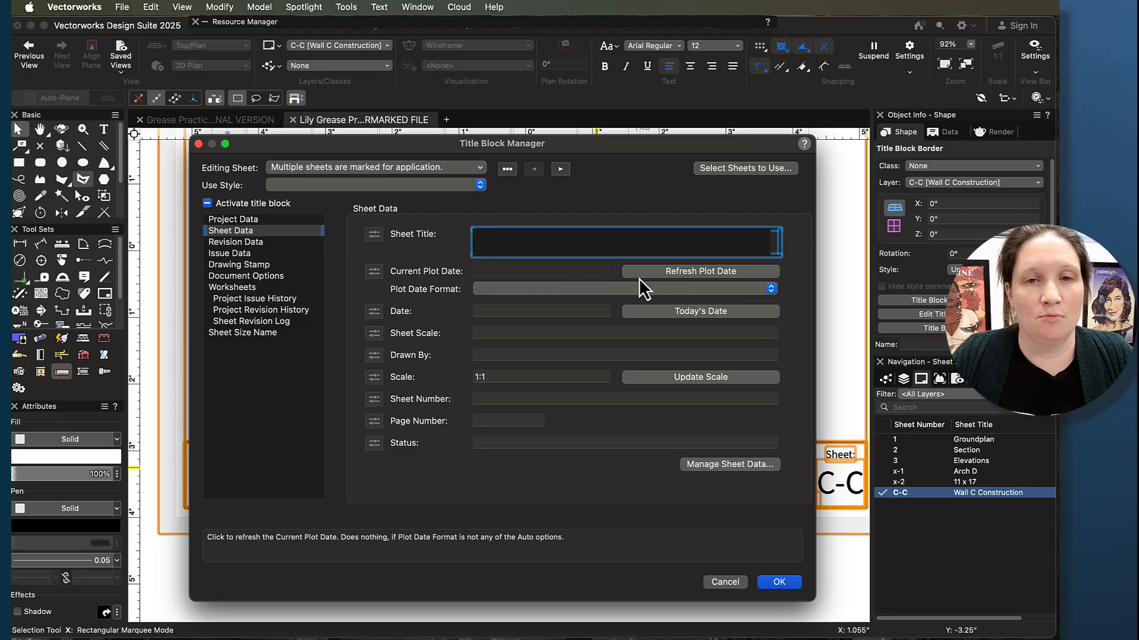
click(660, 272)
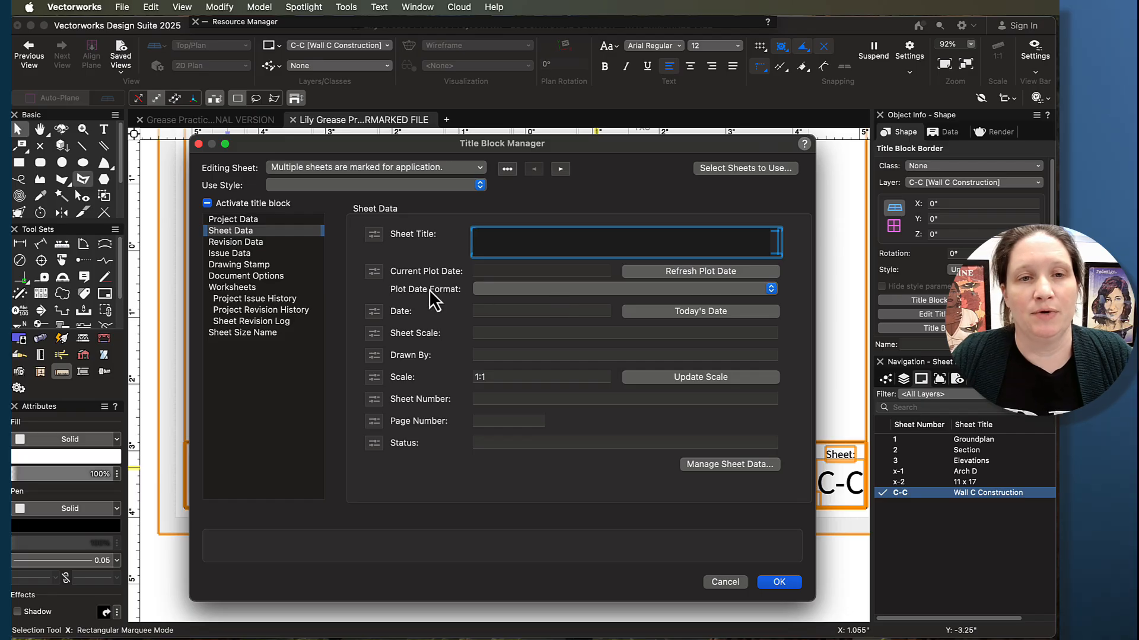
click(526, 294)
click(525, 304)
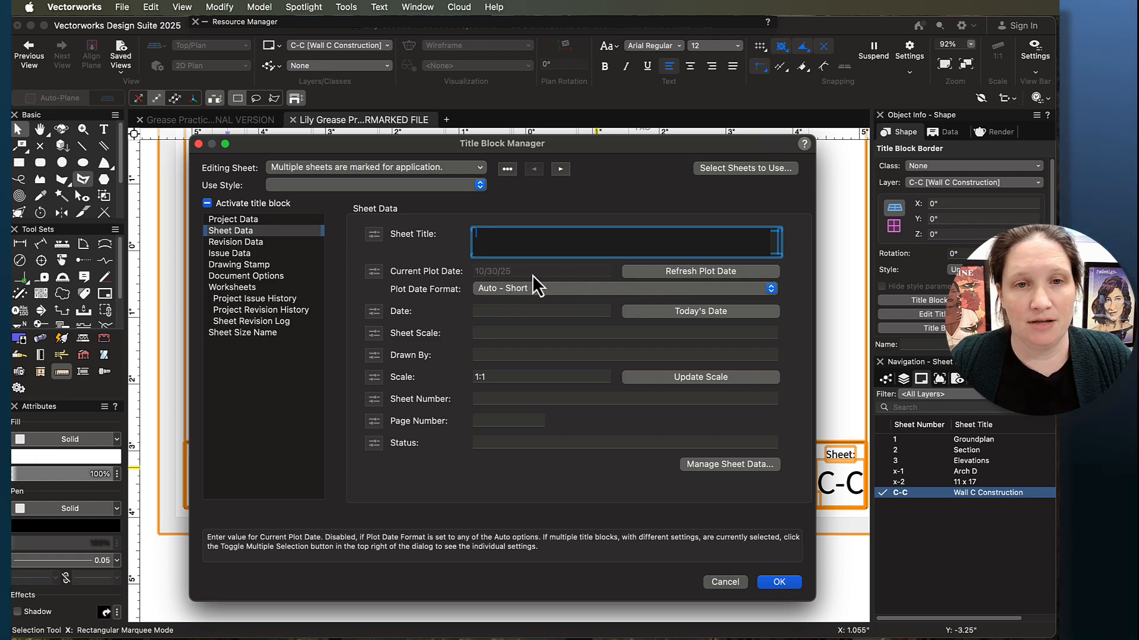
click(664, 312)
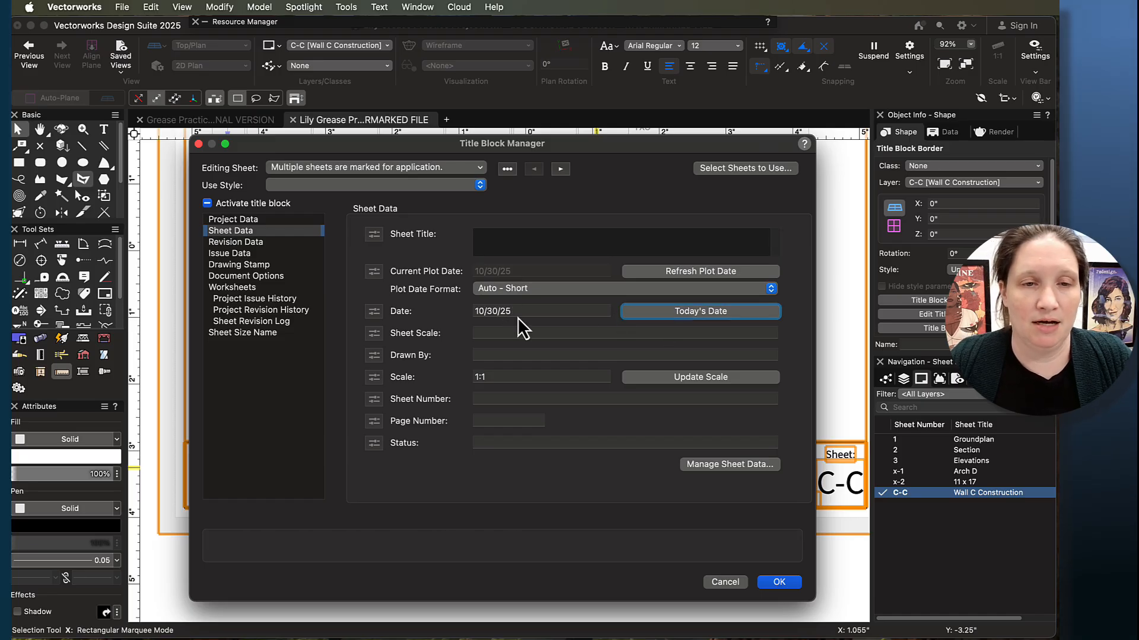
- Check the scale under the Wall C Construction drawing and set the sheet scale to 1/2" = 1'-0"
click(485, 331)
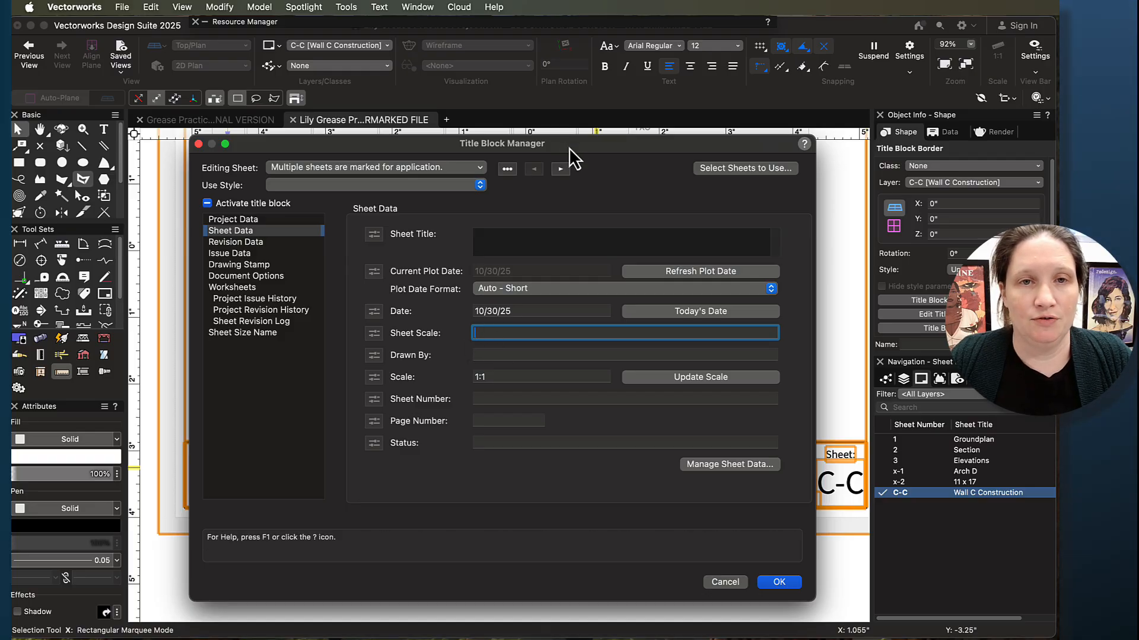
drag(568, 148, 586, 612)
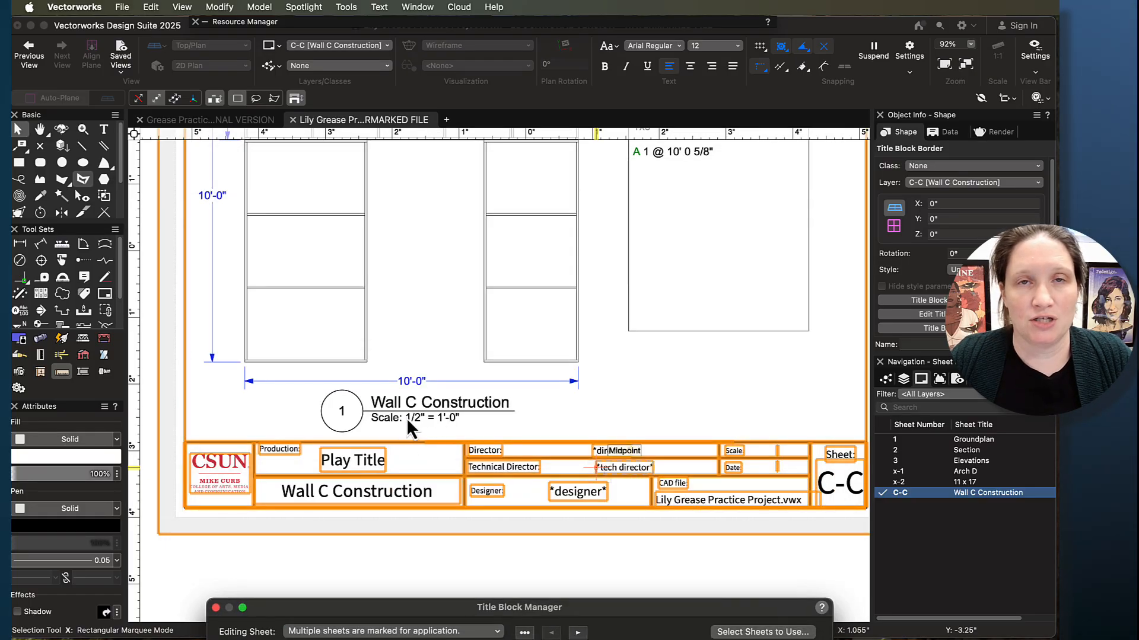
drag(609, 611, 575, 91)
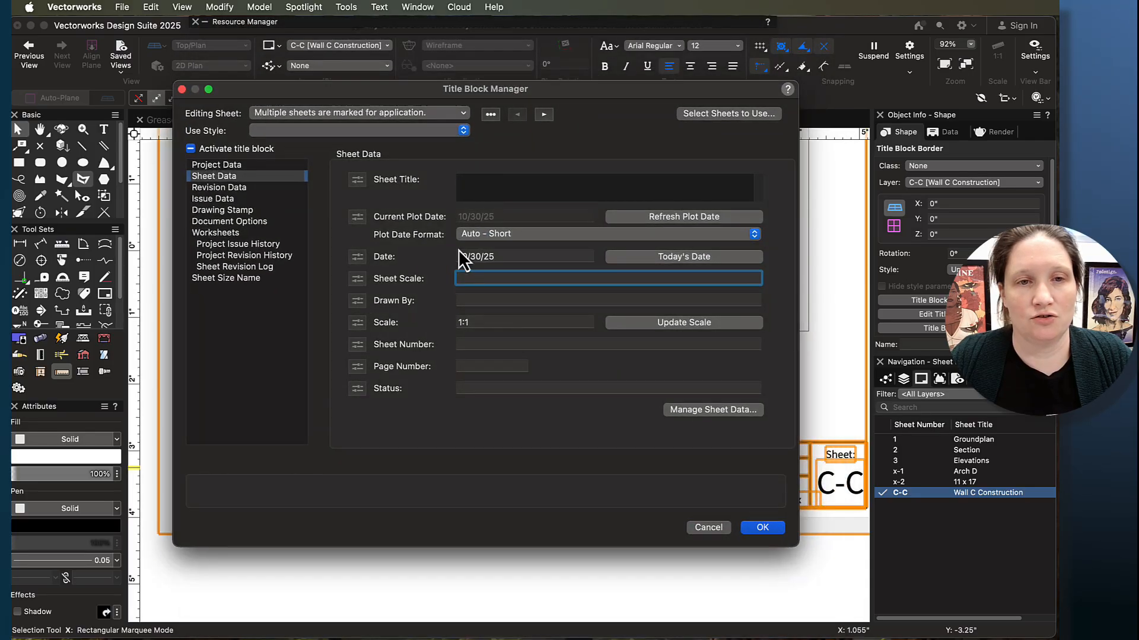
click(474, 279)
text(1/2" = )
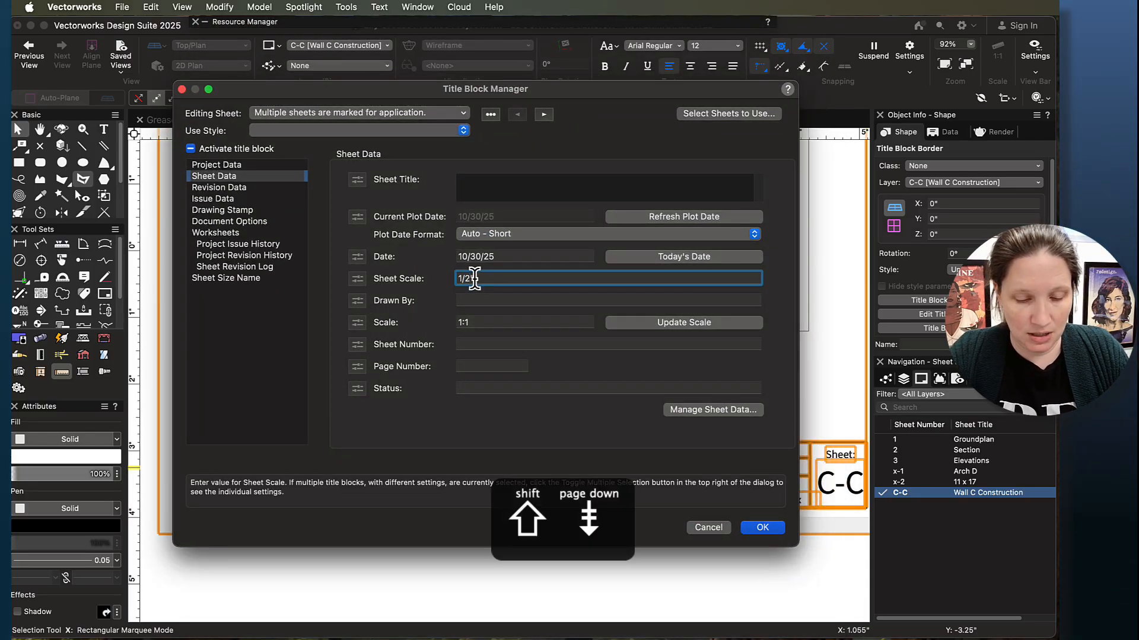
text(1')
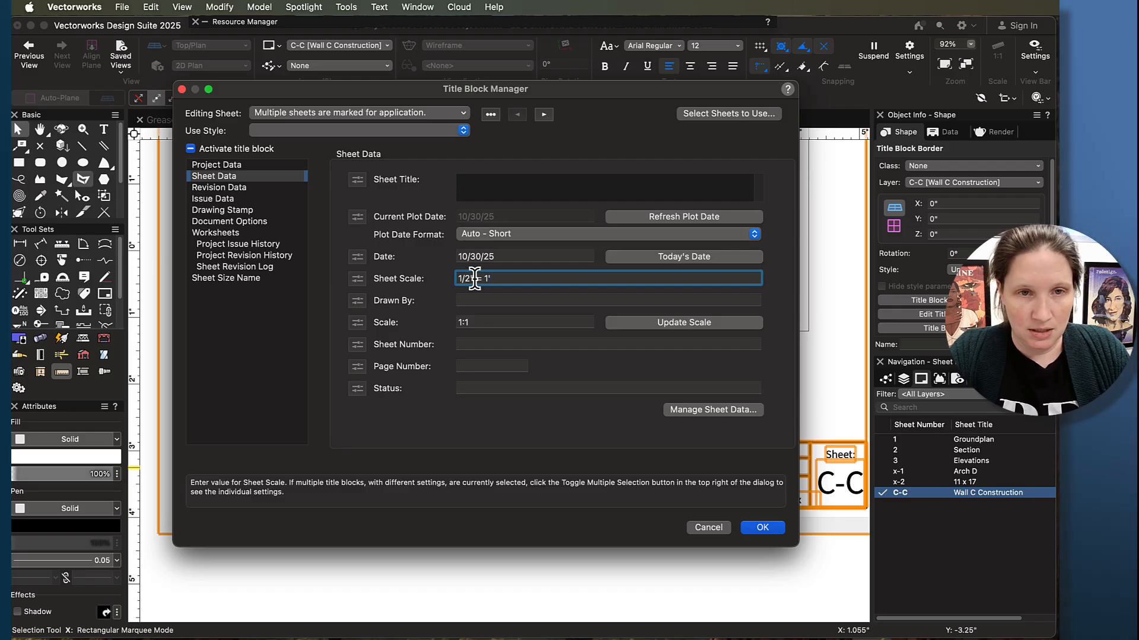
text(-0)
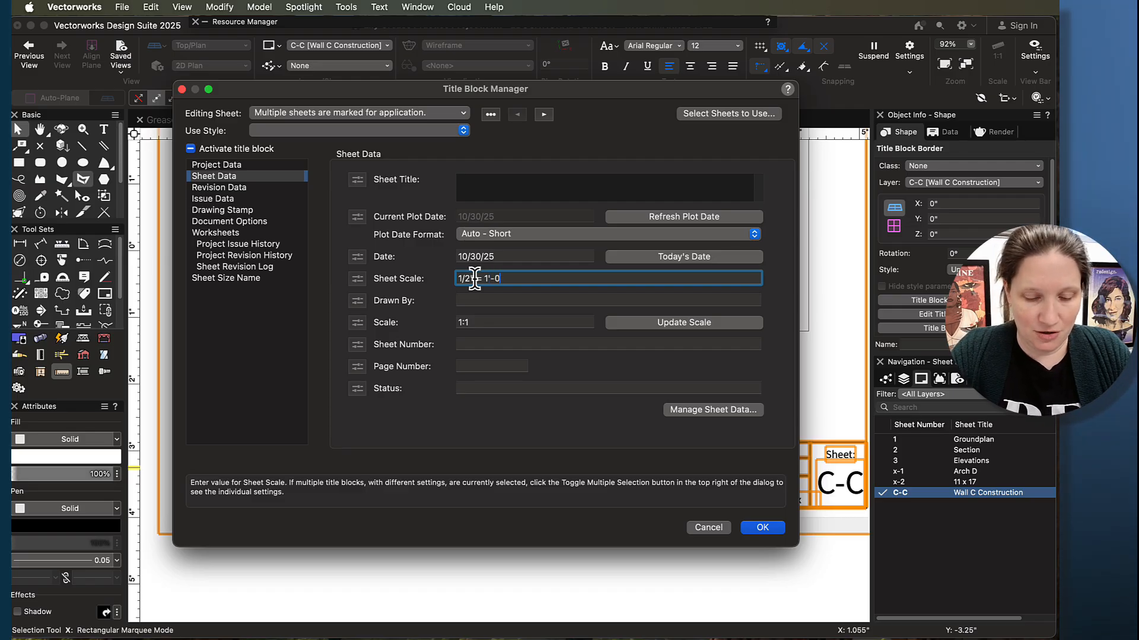
text(")
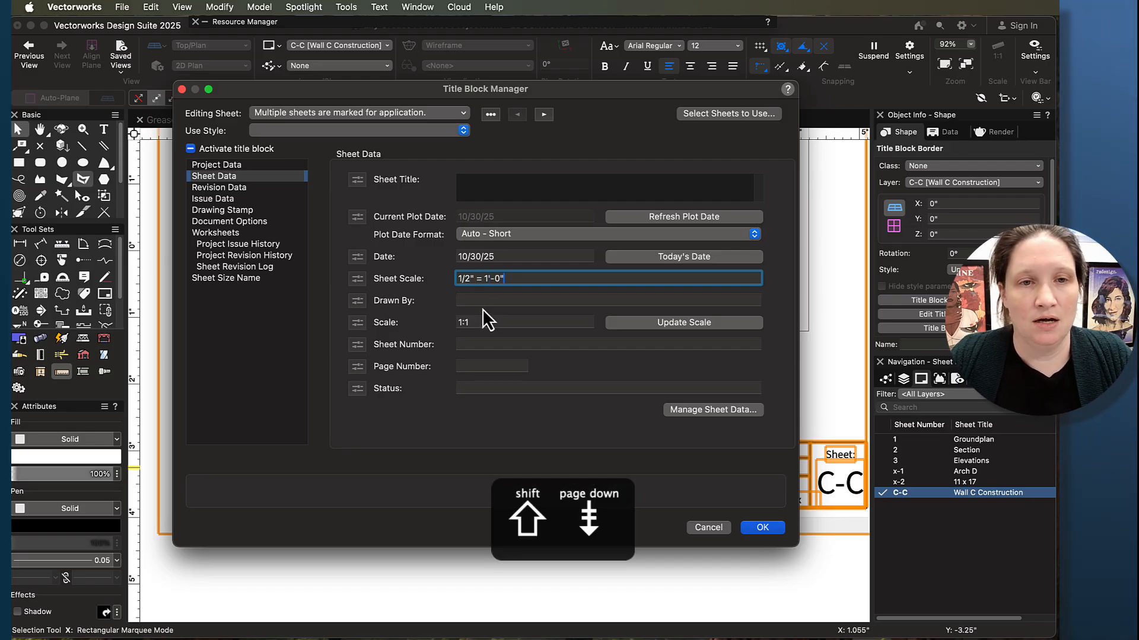
- Enter the drafter's initials as Drawn By in the sheet data, apply the title block changes and deselect the title block border
click(482, 302)
text(lcb)
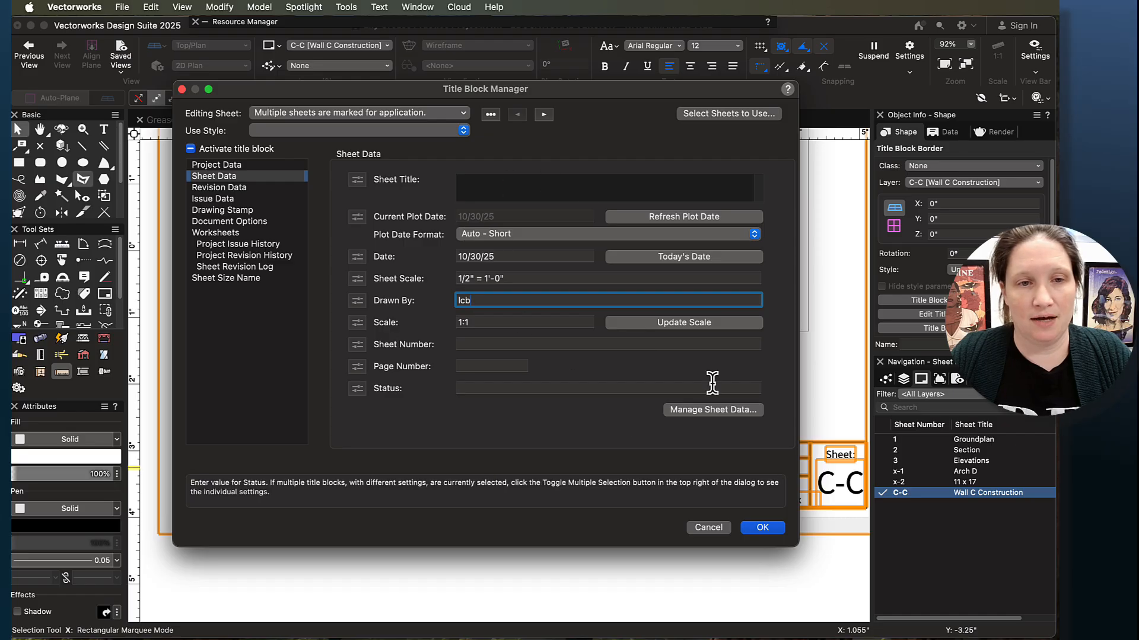
click(761, 529)
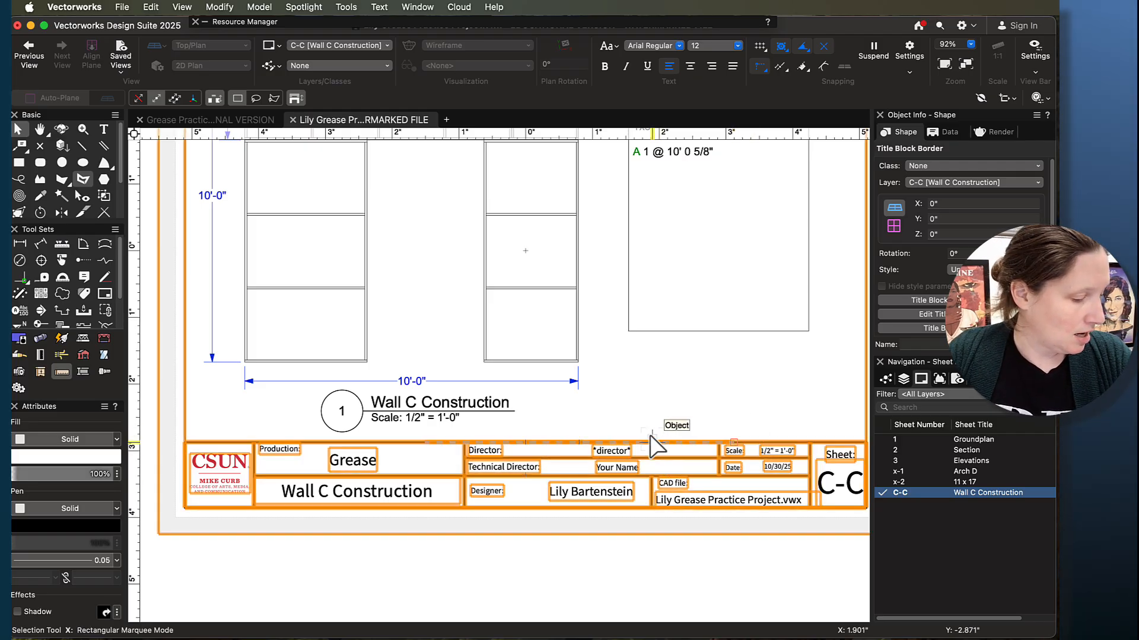
scroll(664, 475, down, 5)
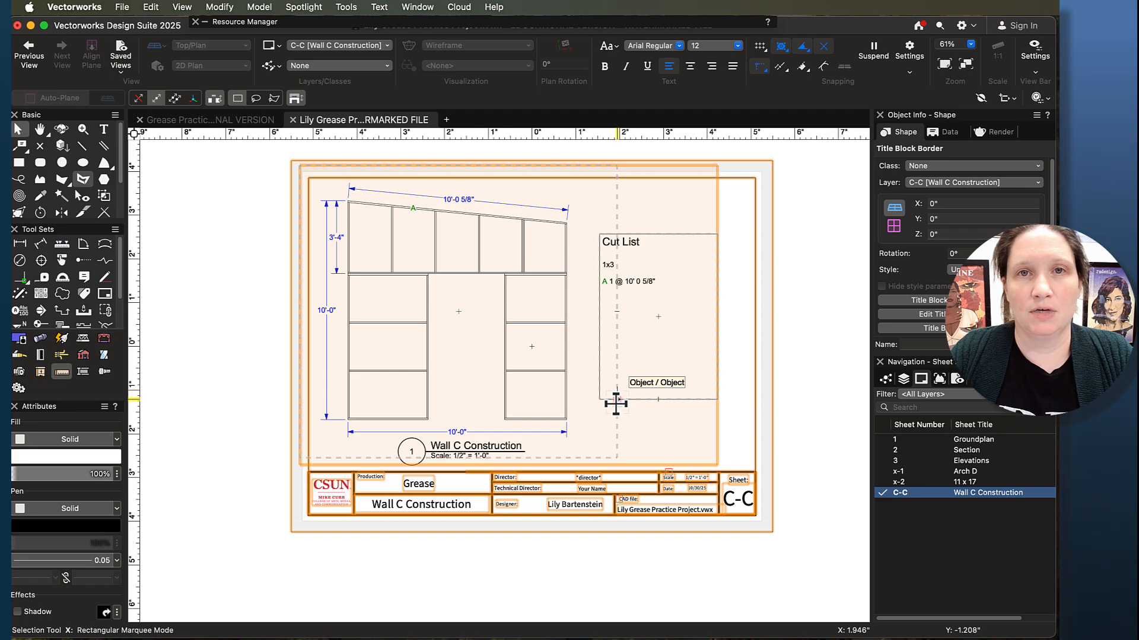
click(808, 472)
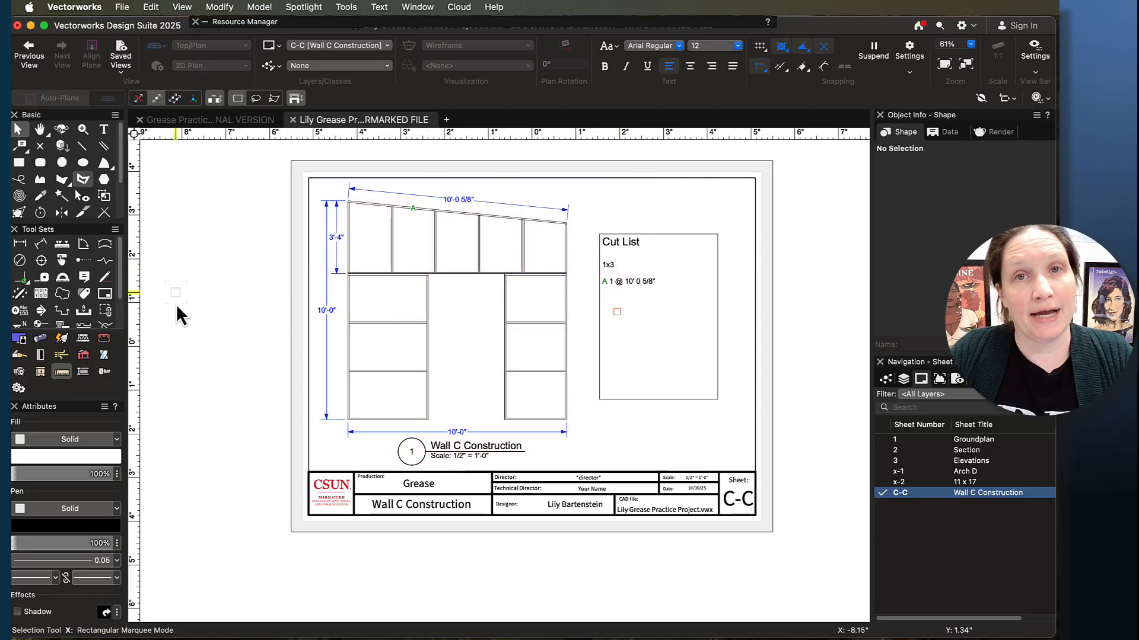
- Save the drawing file and export the Wall C Construction sheet to PDF with the whole printable area as one page
click(121, 7)
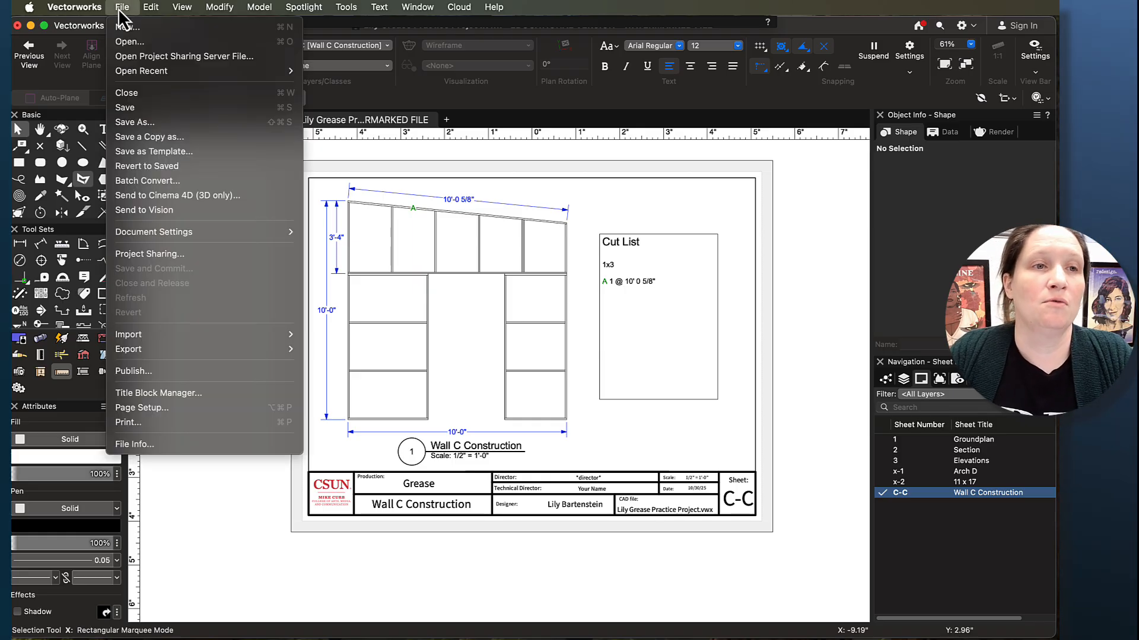
click(133, 109)
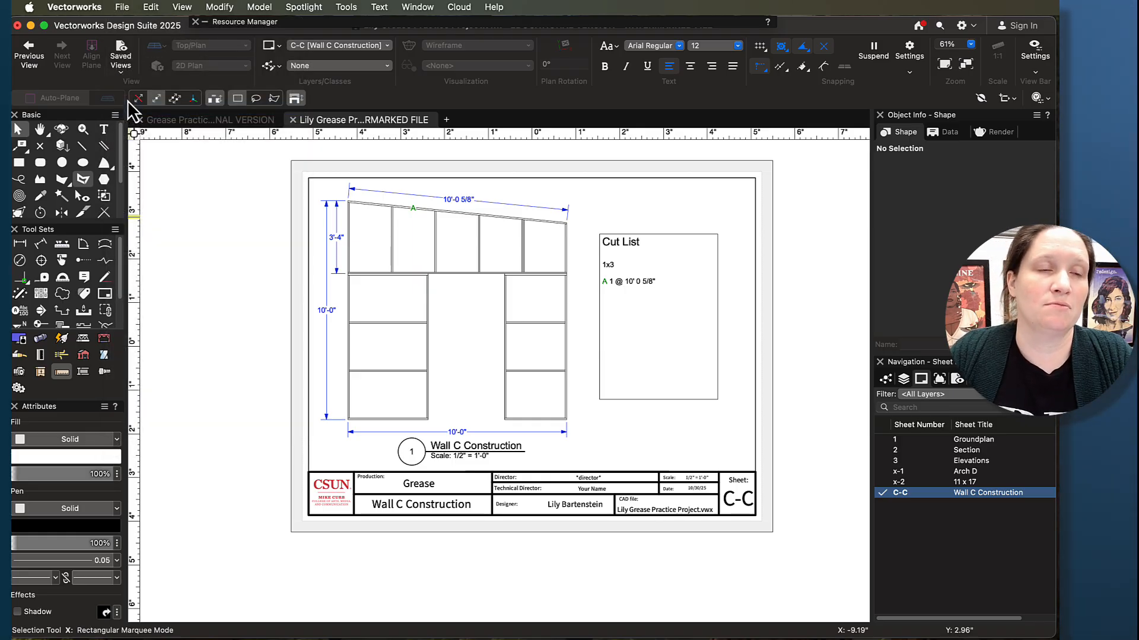
click(122, 8)
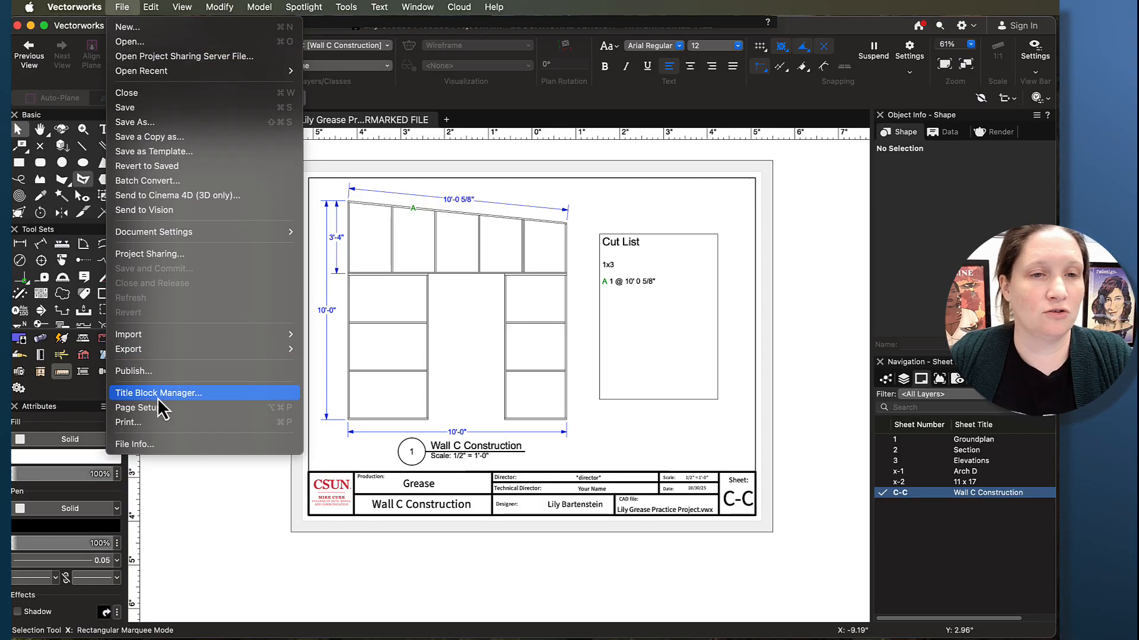
mouse_move(275, 350)
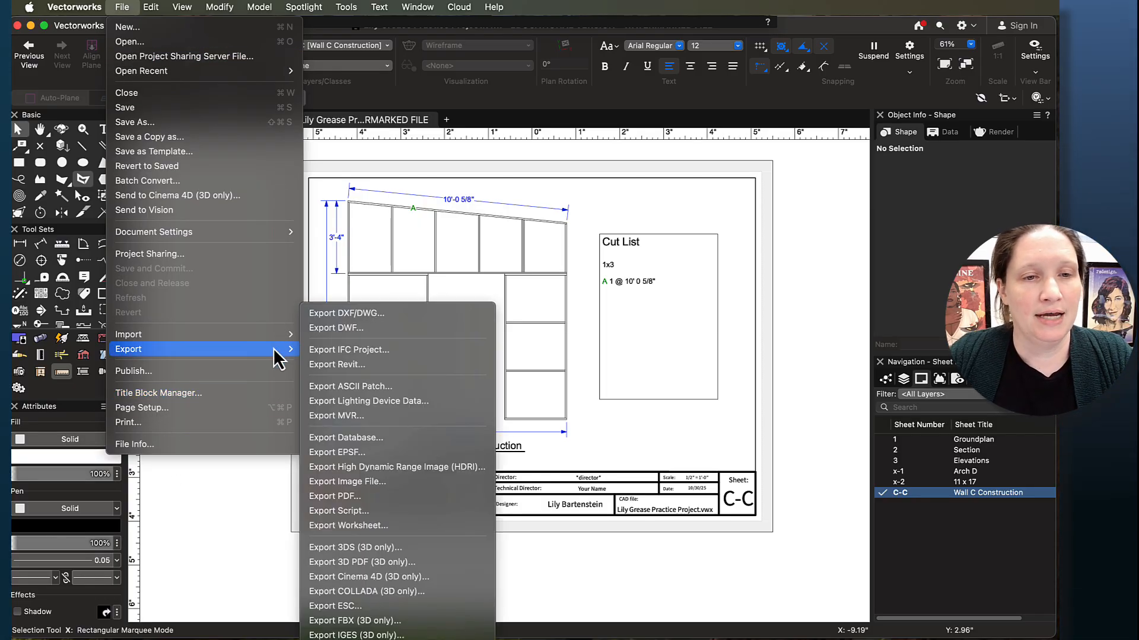
click(390, 497)
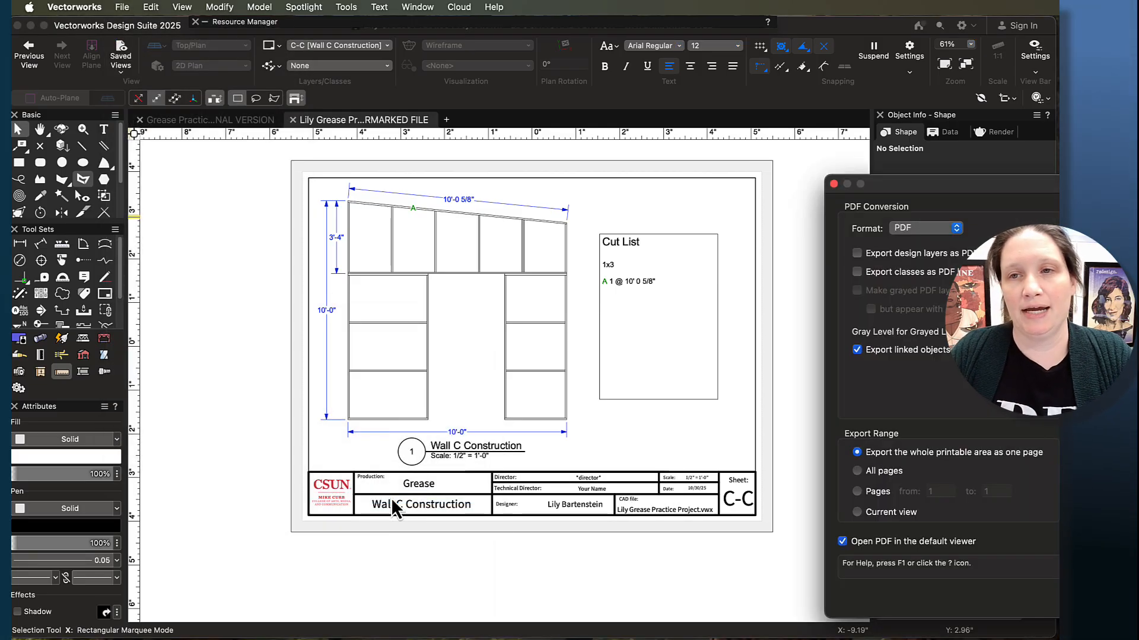
drag(1003, 201, 363, 108)
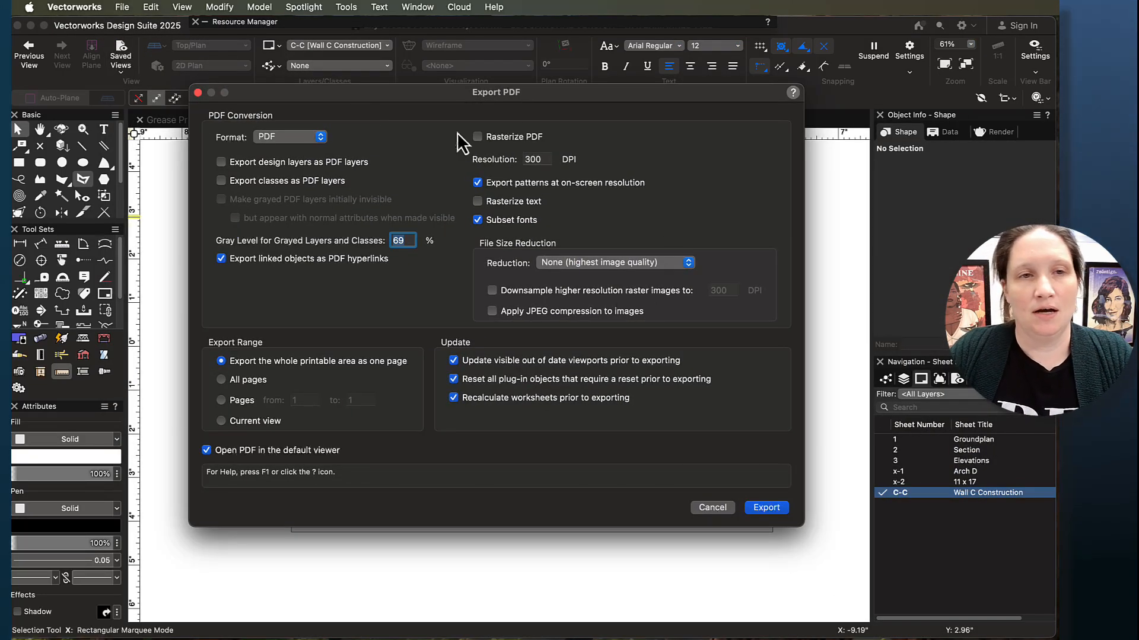
click(770, 512)
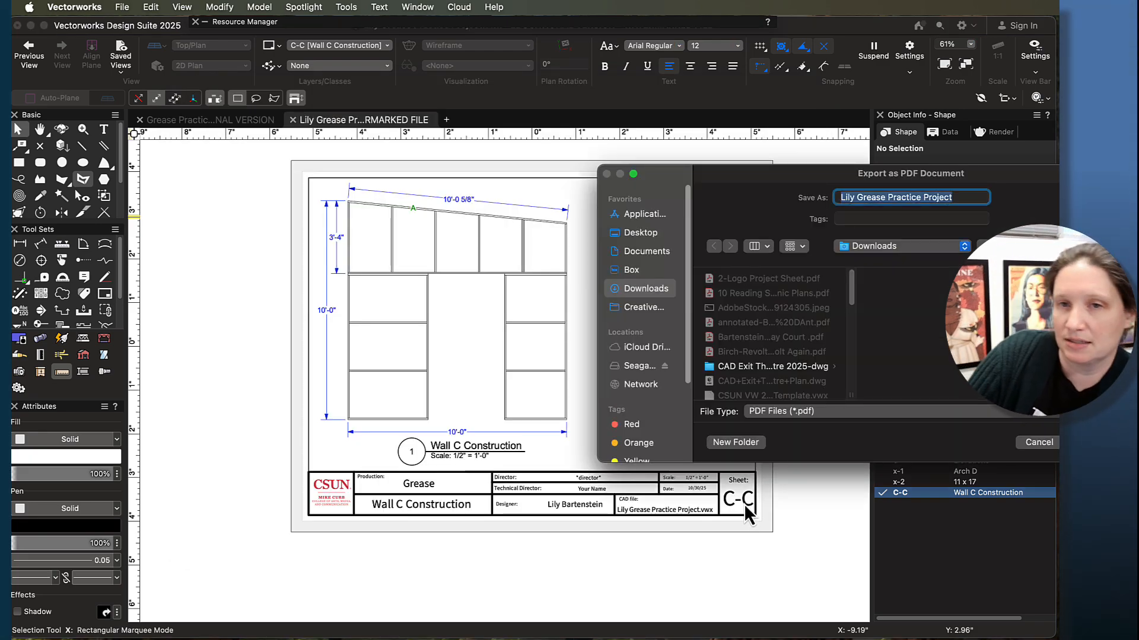
- Prefix the PDF's file name with "103025 Wall C Construction", save it in Downloads and bring the exported PDF fully into view
key(Left)
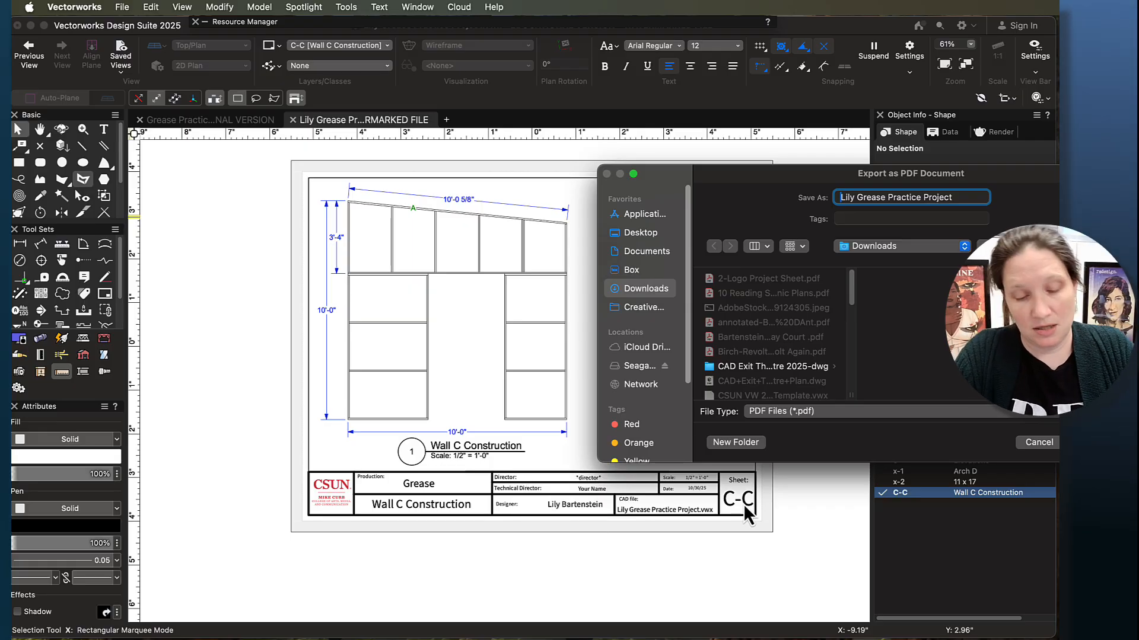
text(10)
text(302)
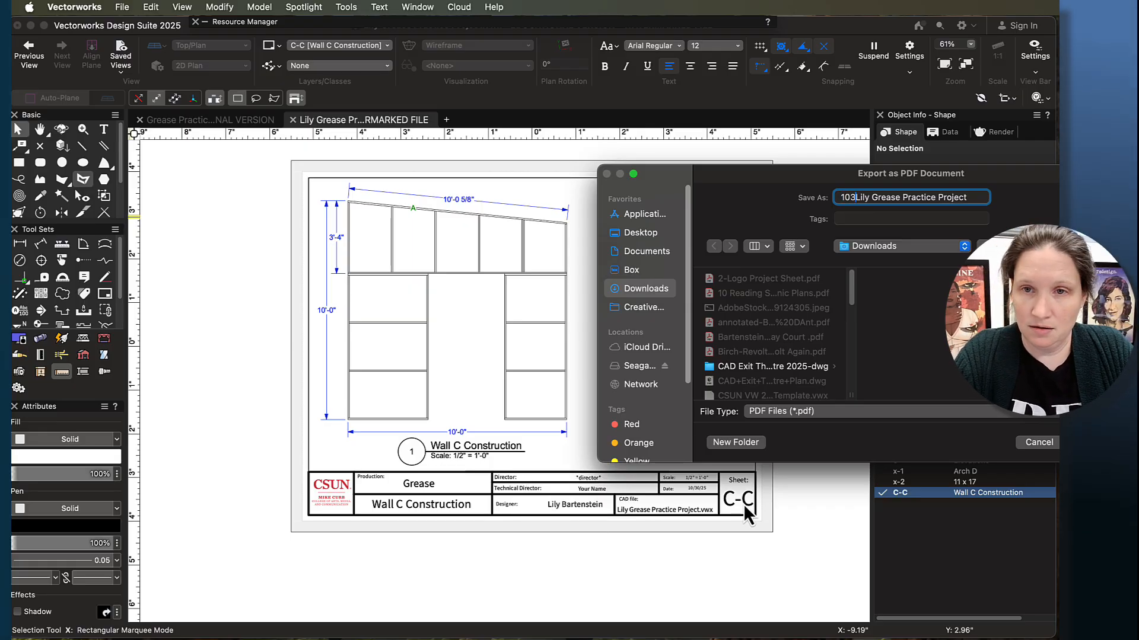
text(5 W)
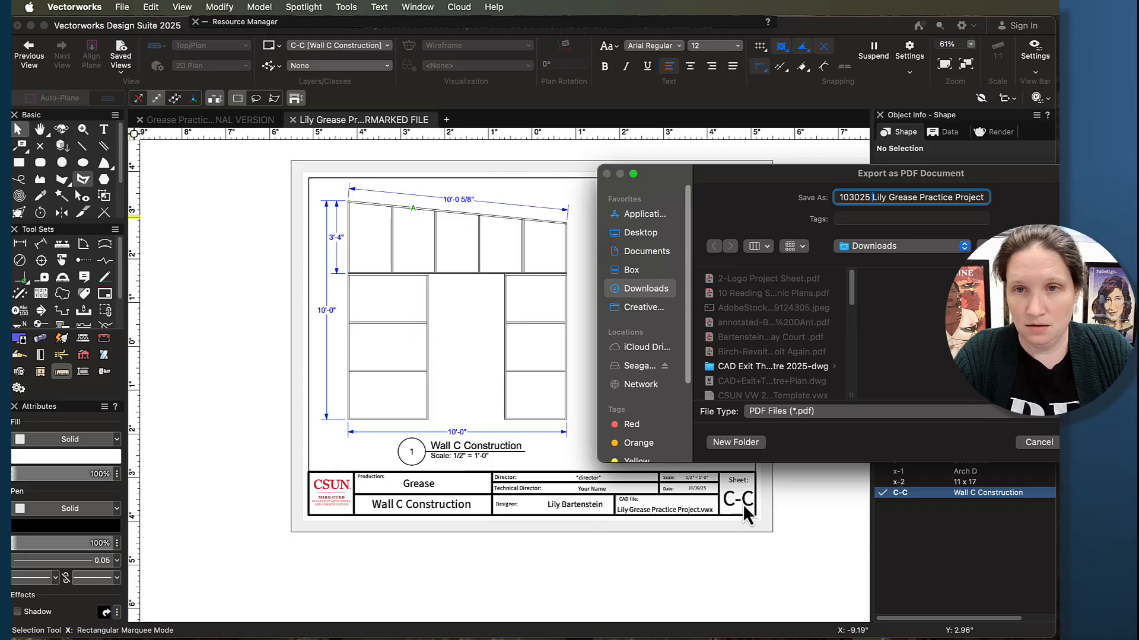
text(all C ConstructionLily Gre)
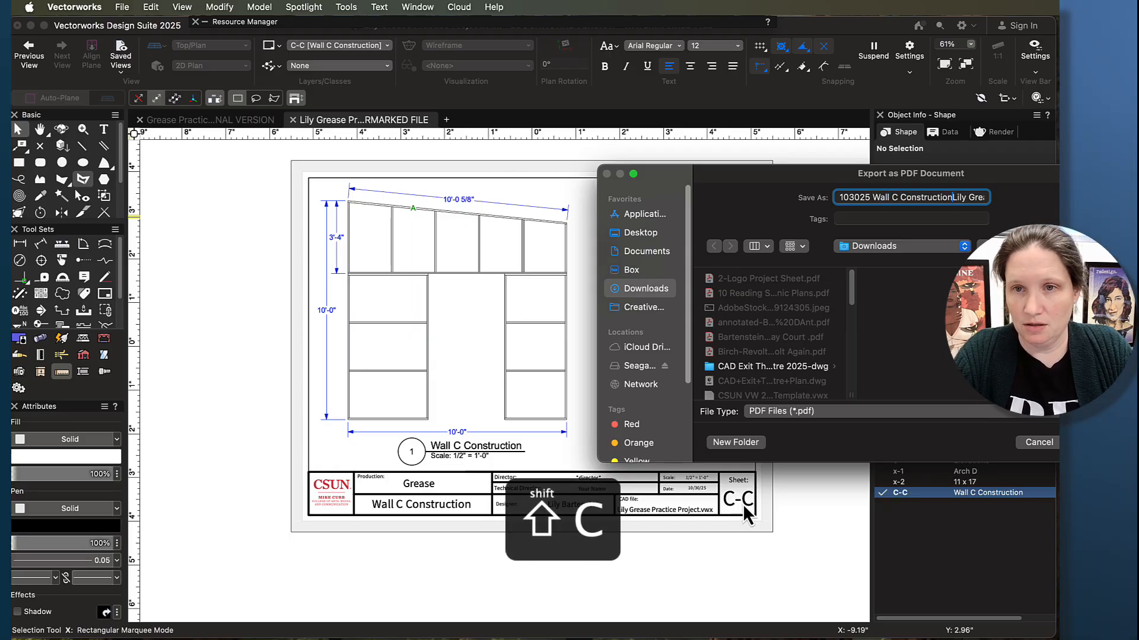
key(shift+Right)
key(shift+Right)
key(shift+Right)
key(shift+Right)
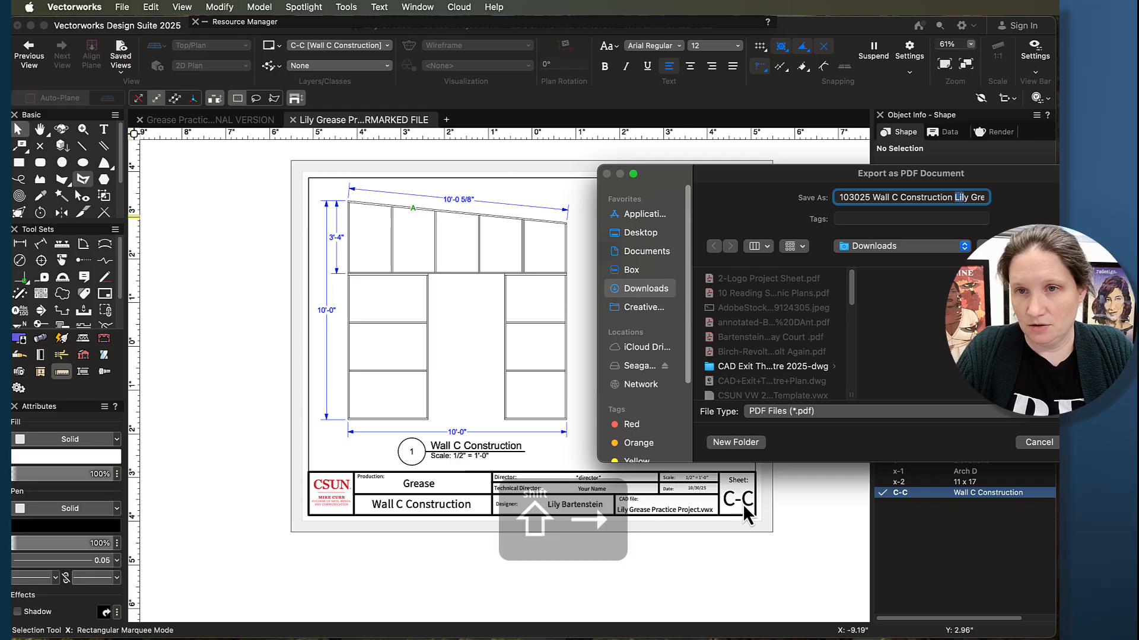
key(Down)
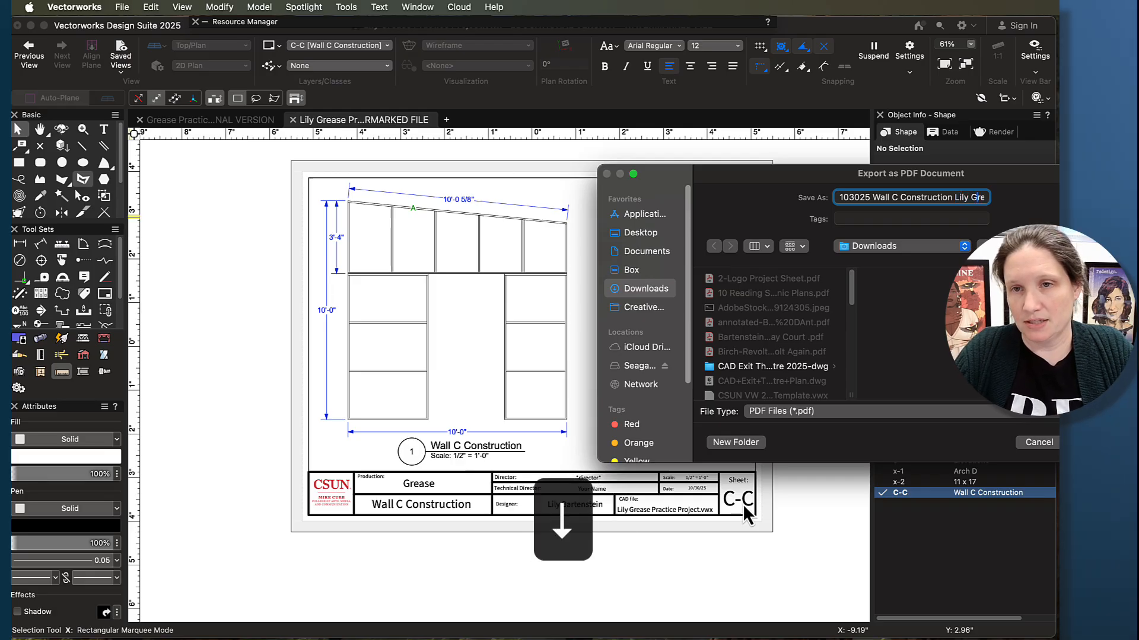
key(Up)
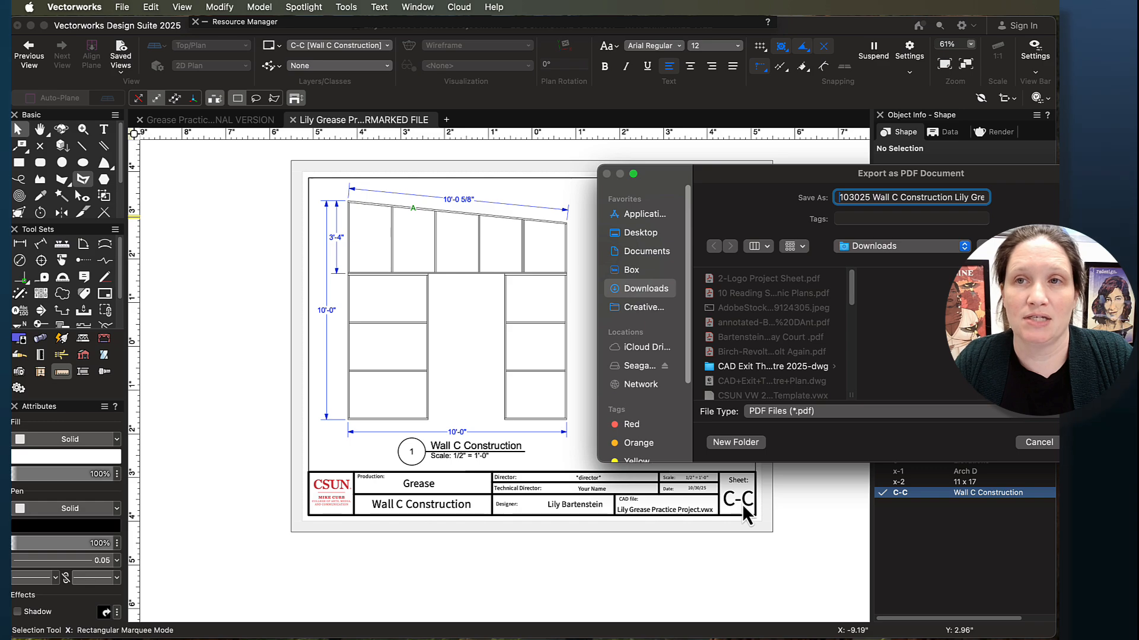
drag(736, 176, 474, 142)
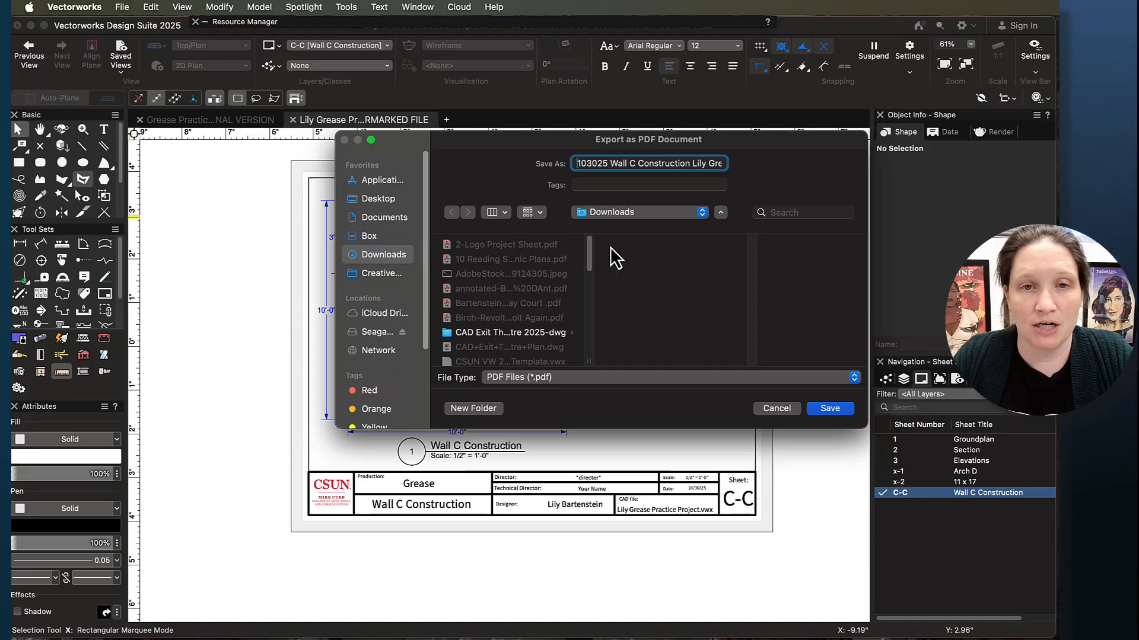
click(830, 410)
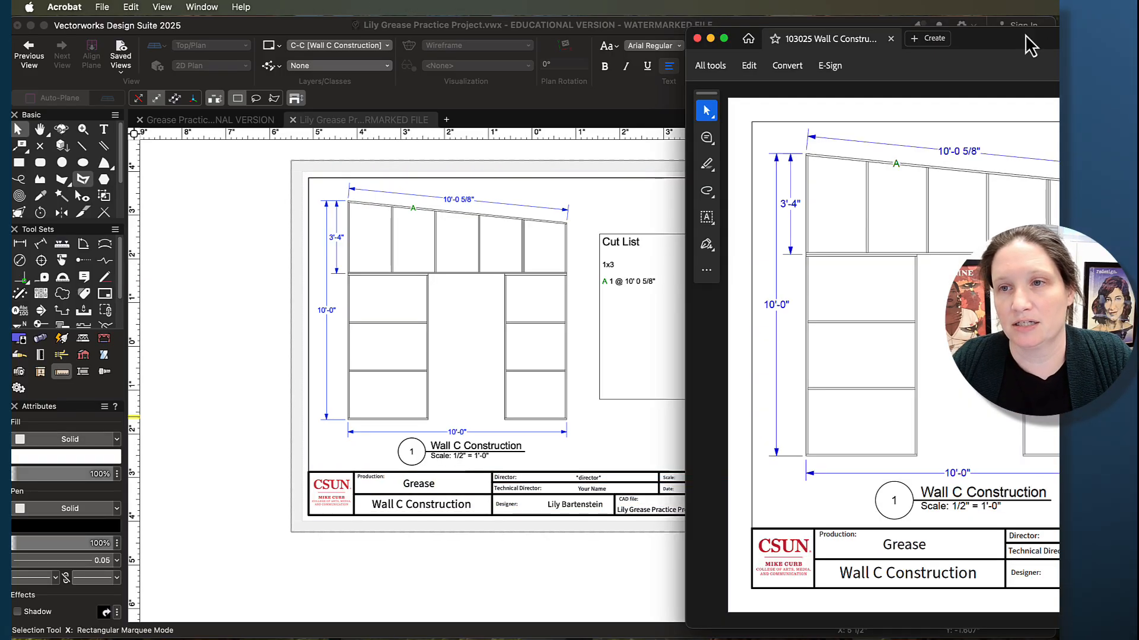
double_click(1031, 45)
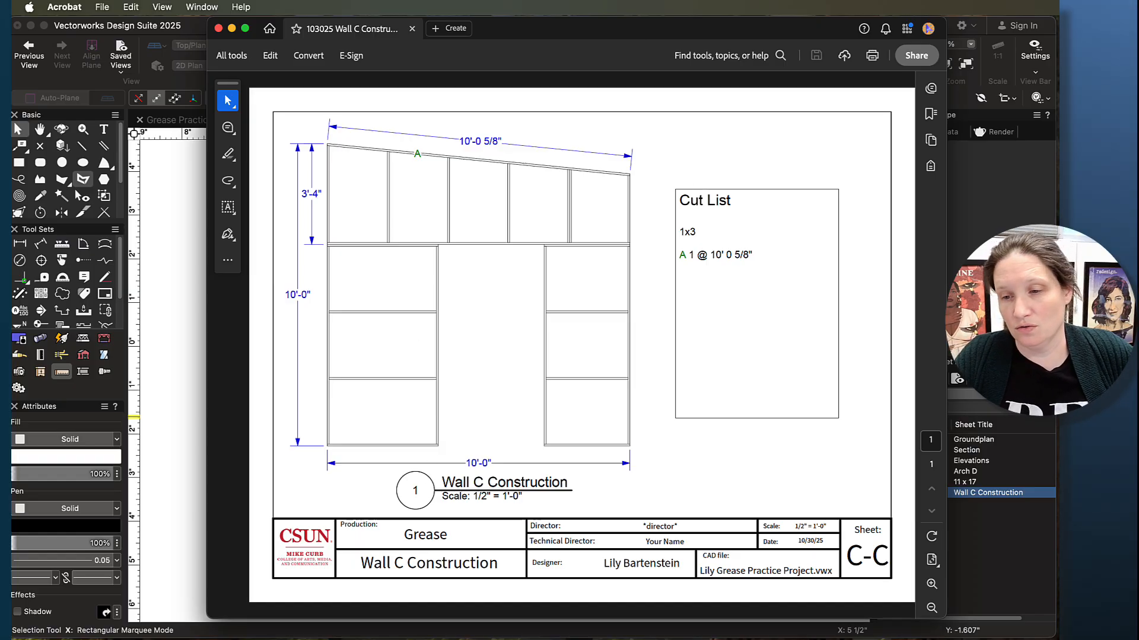
- Switch to Chrome, open the Final Technical Drawings assignment from the course modules and review its submission requirements and grading rubric
click(1017, 639)
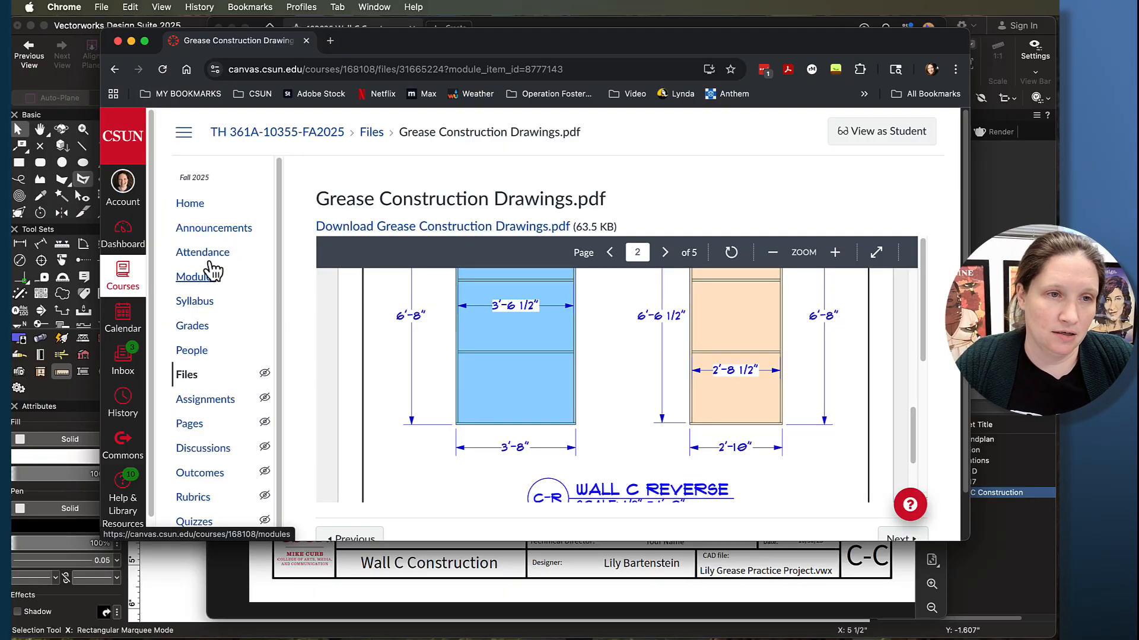
click(197, 278)
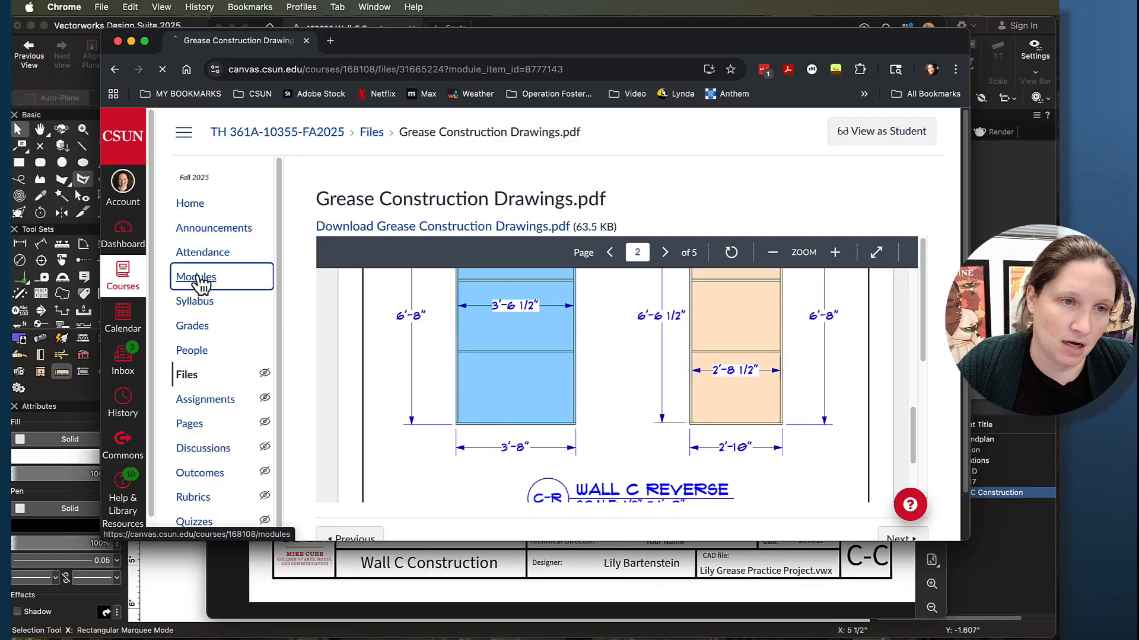
scroll(575, 339, down, 20)
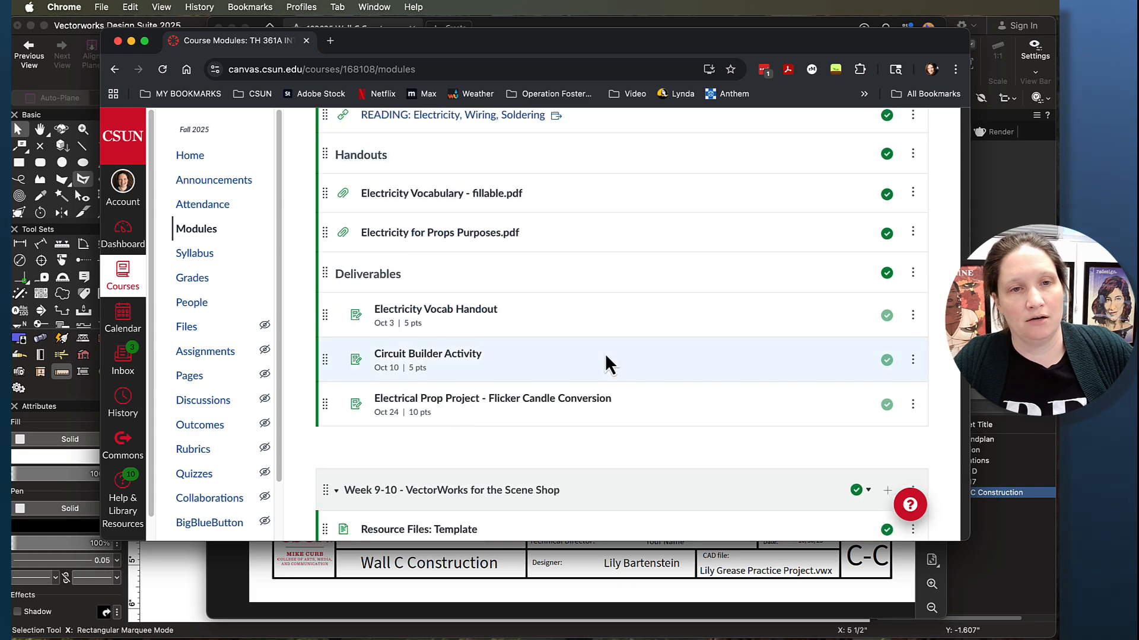
scroll(611, 362, down, 2)
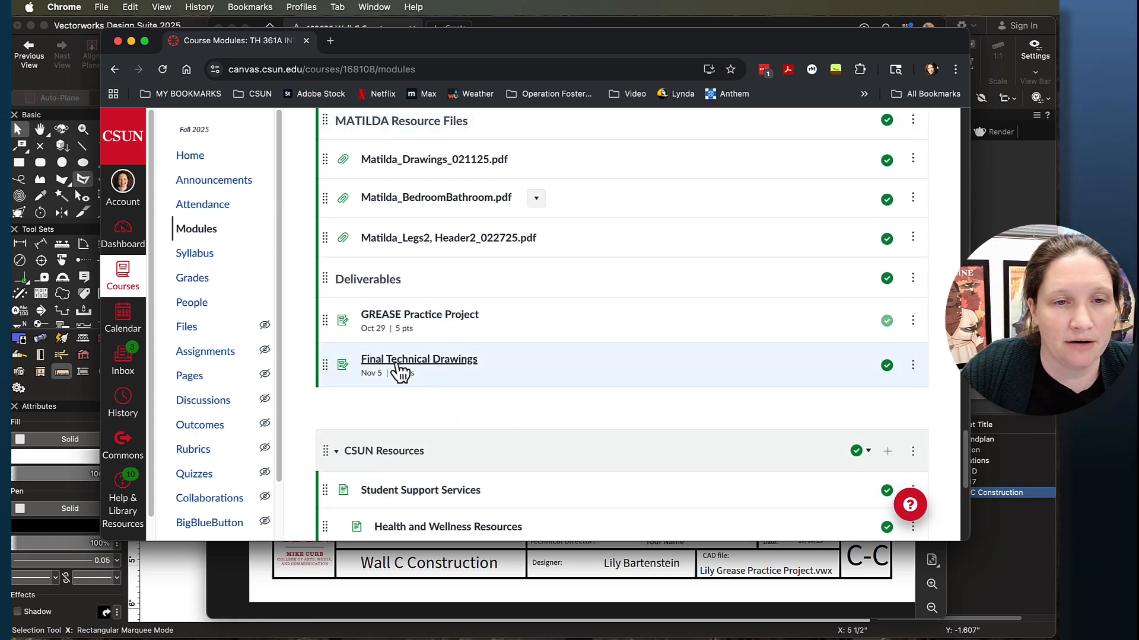
click(451, 366)
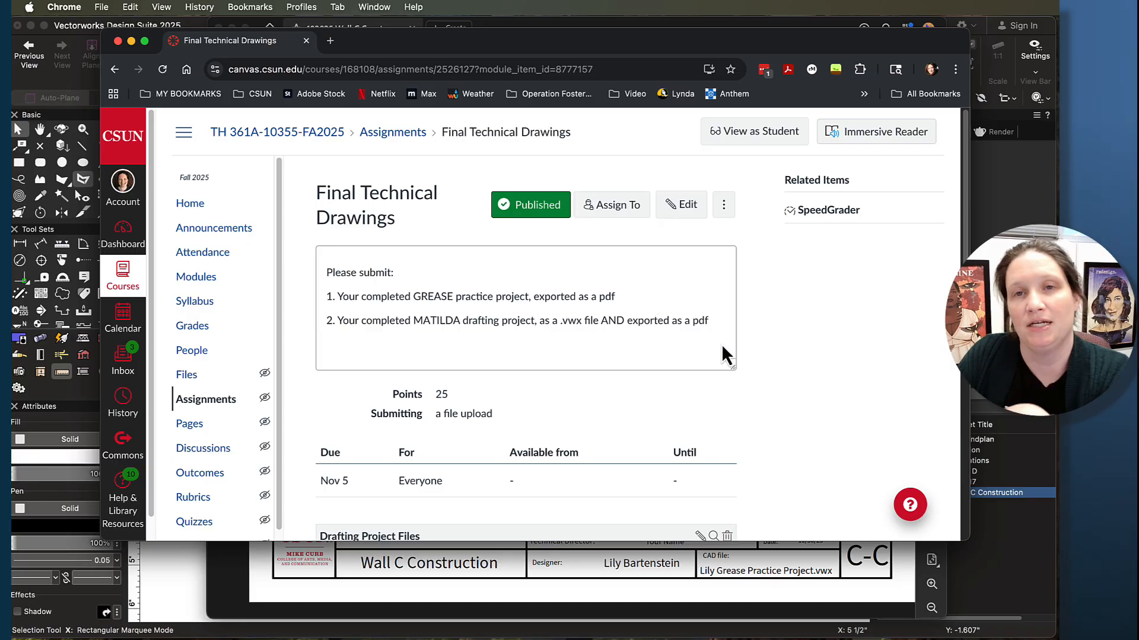
scroll(590, 375, down, 6)
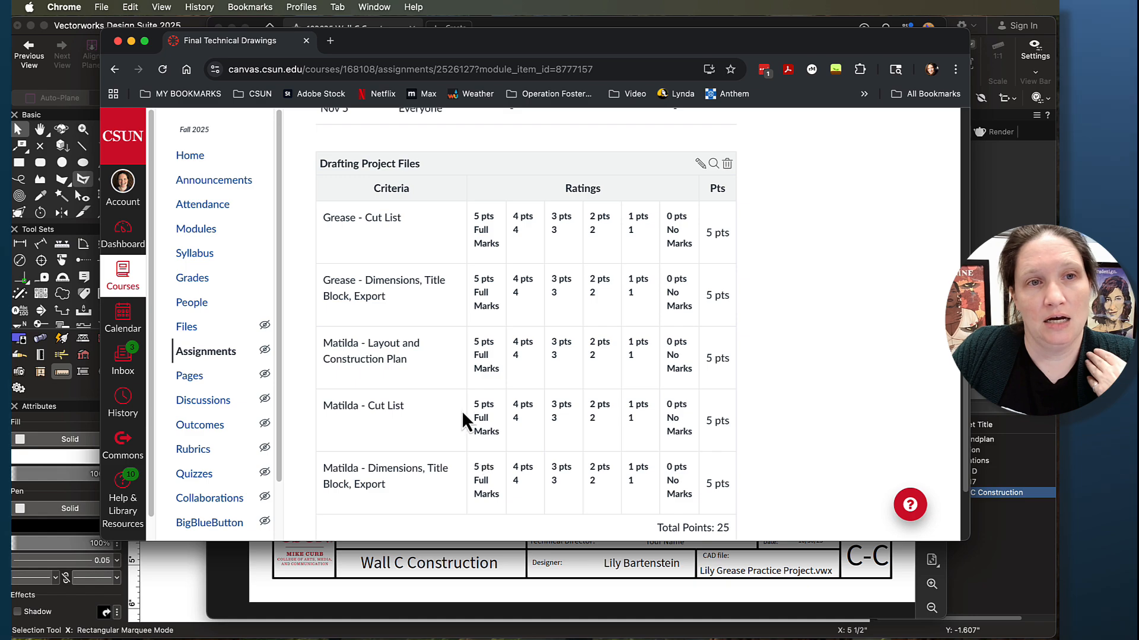
scroll(462, 411, up, 5)
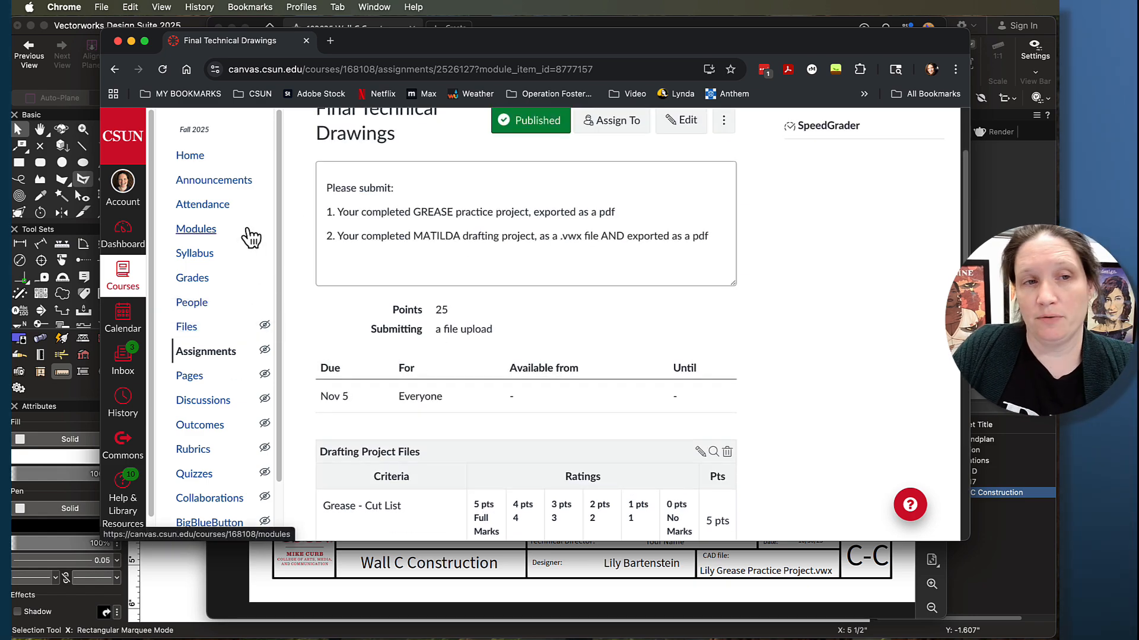
- Open Matilda_Drawings_021125.pdf from the course modules' MATILDA Resource Files and dismiss the large-file warning
click(204, 230)
scroll(498, 440, down, 20)
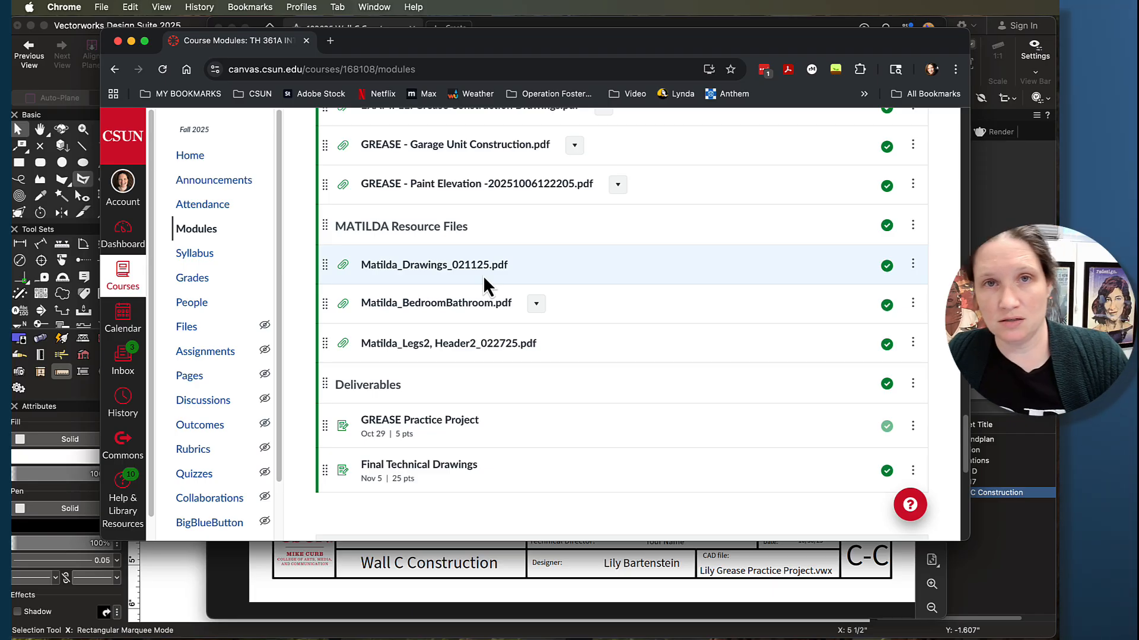
click(432, 271)
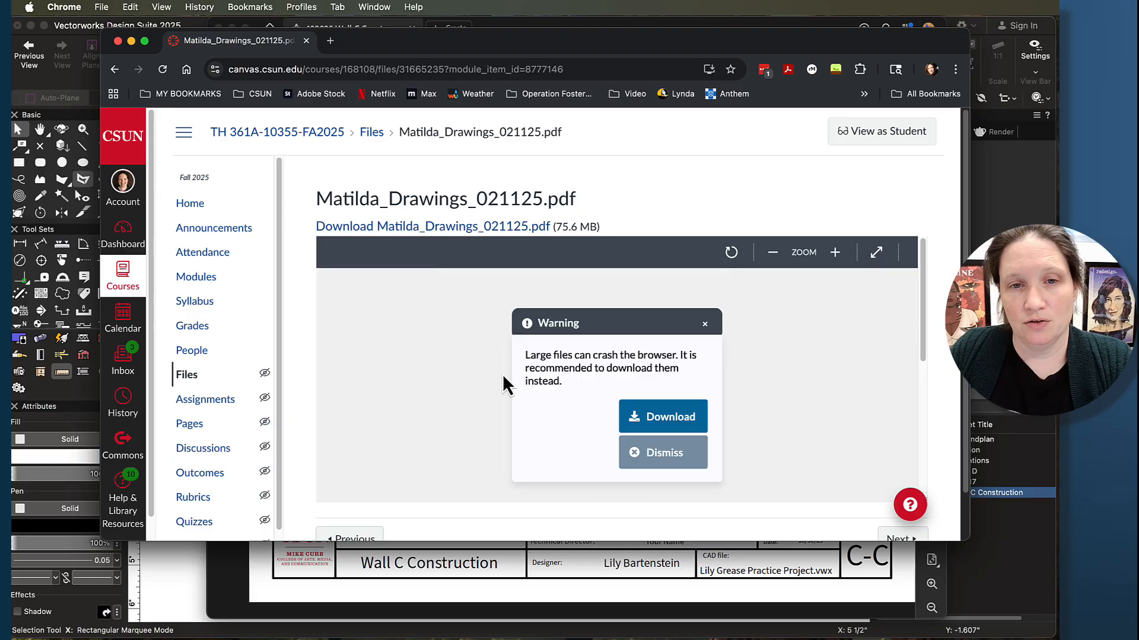
scroll(647, 236, down, 1)
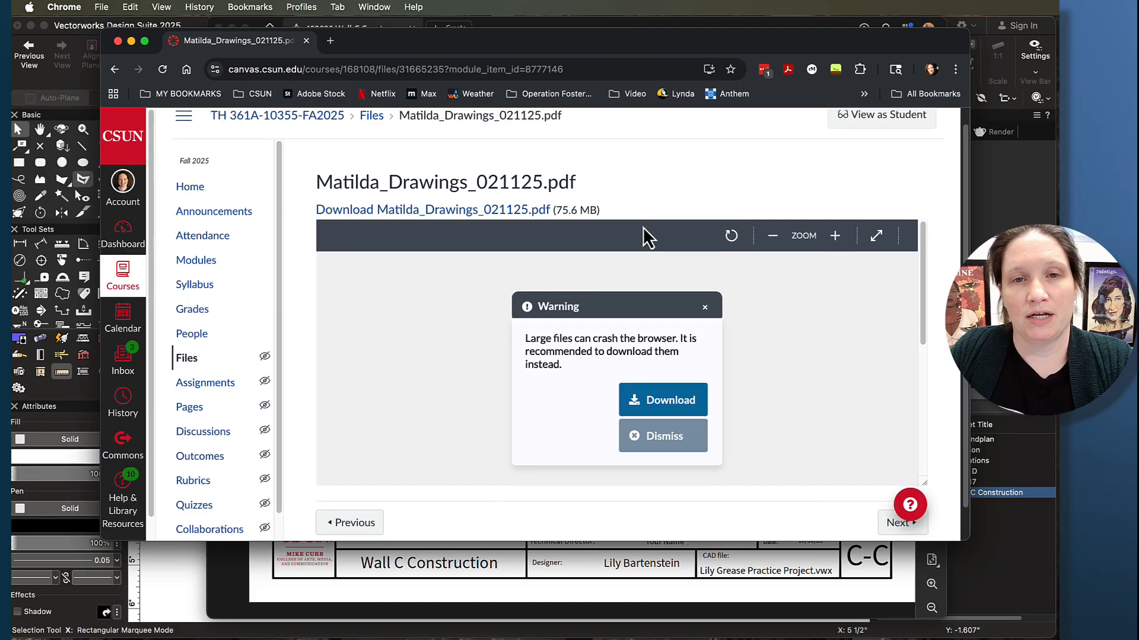
click(657, 442)
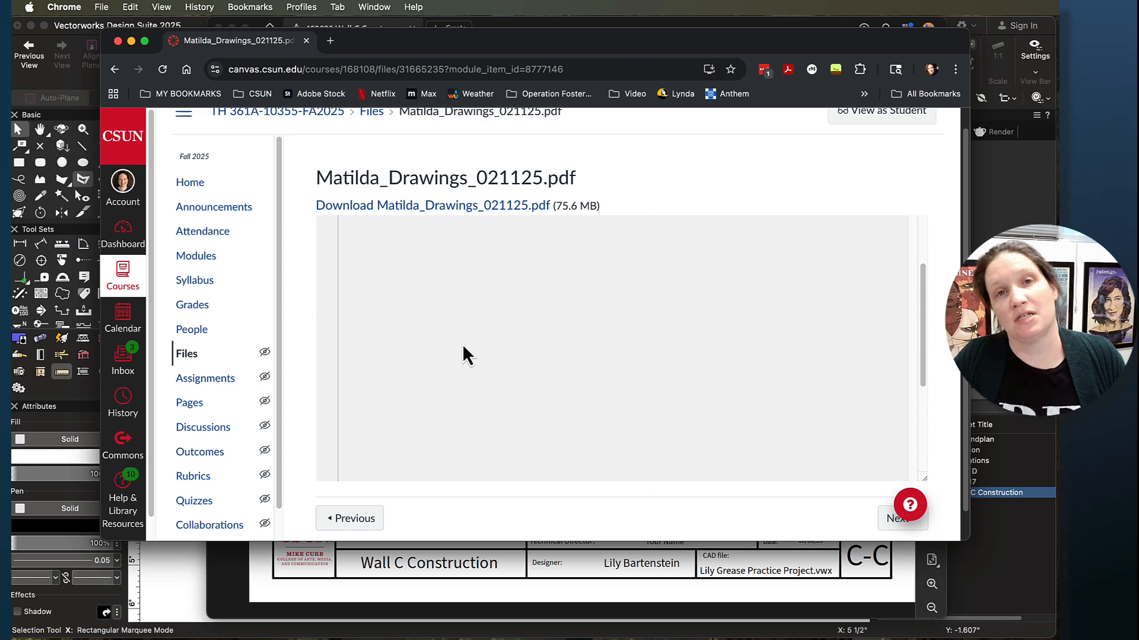
- Return to the course modules and open the example Grease Construction Drawings.pdf
click(111, 71)
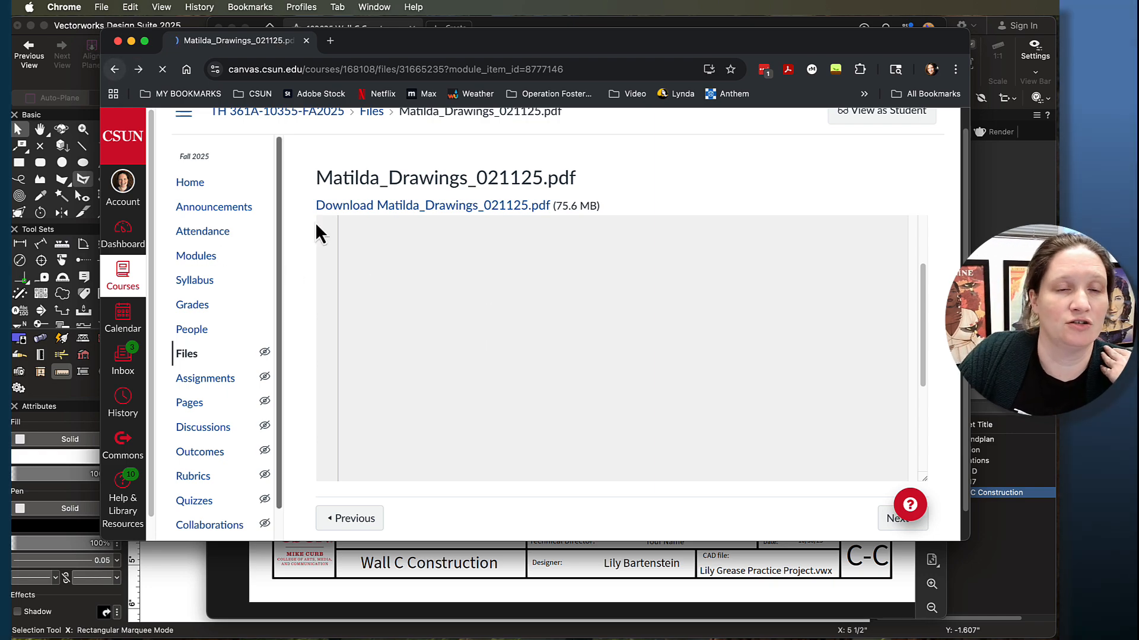
scroll(415, 282, up, 3)
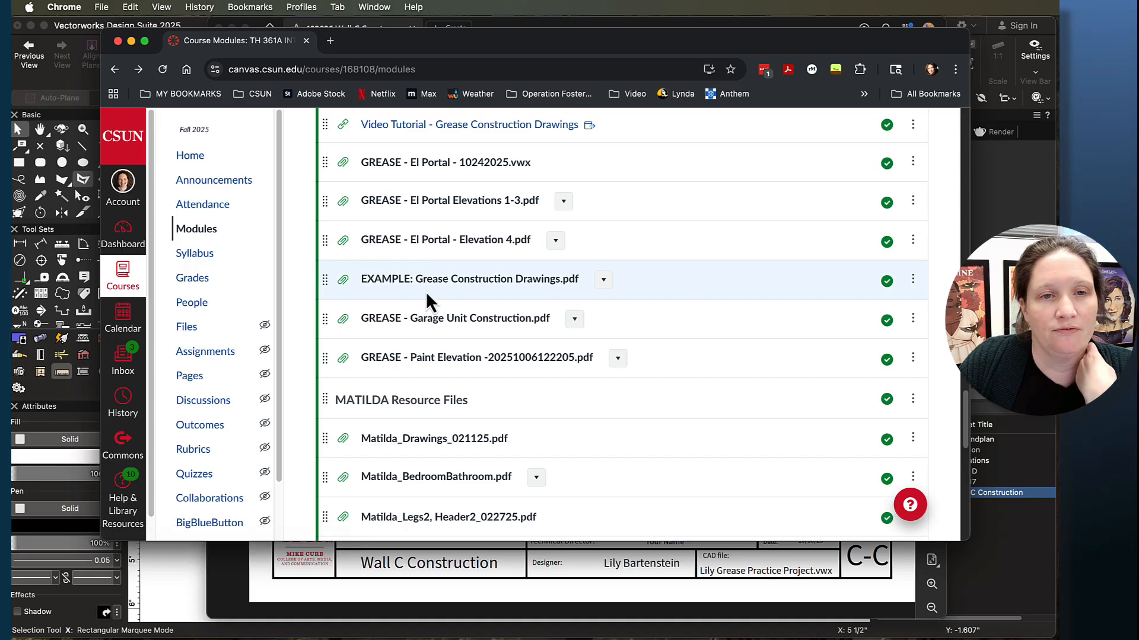
click(432, 291)
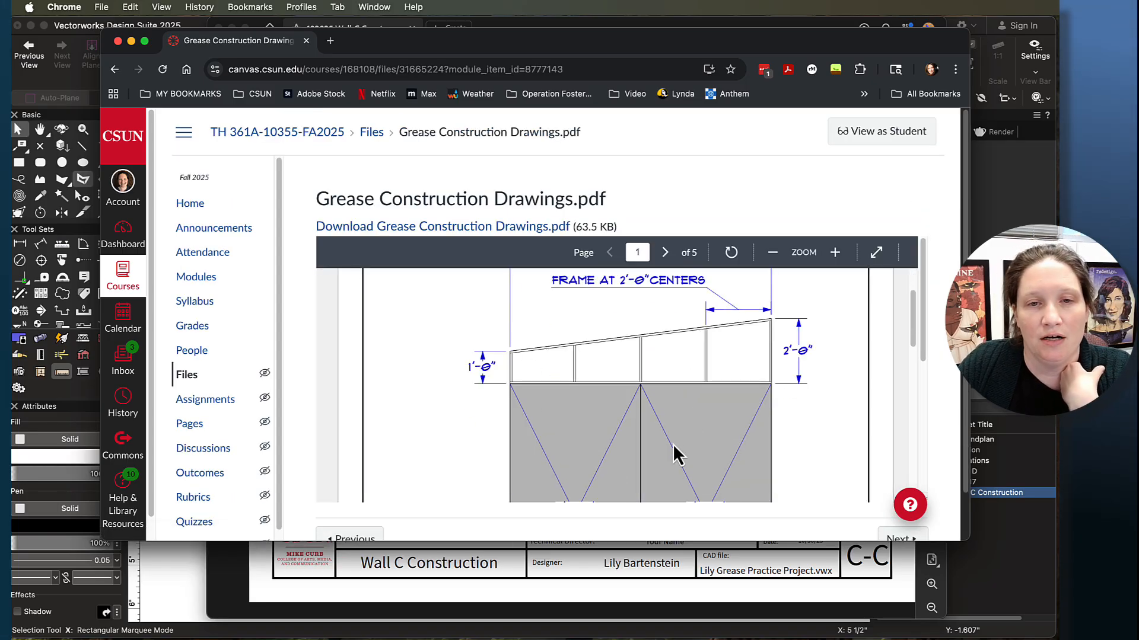
- Examine the Wall A Reverse drawing in the Grease example, including its framing, dimensions, stock flats and scale label
scroll(672, 443, down, 3)
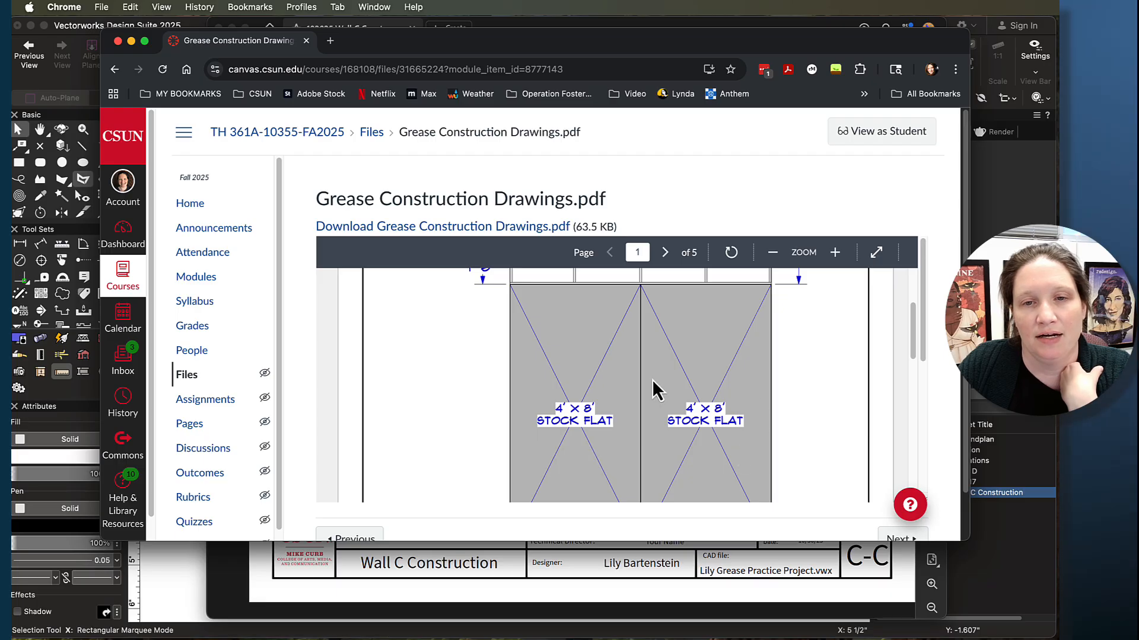
scroll(661, 372, down, 4)
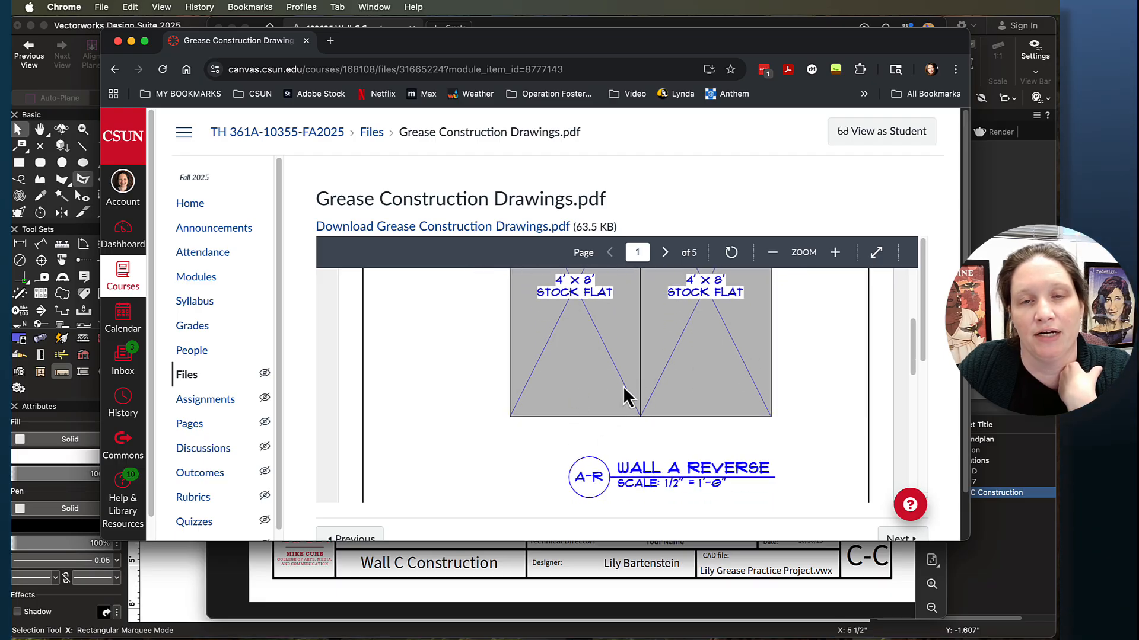
scroll(622, 391, up, 5)
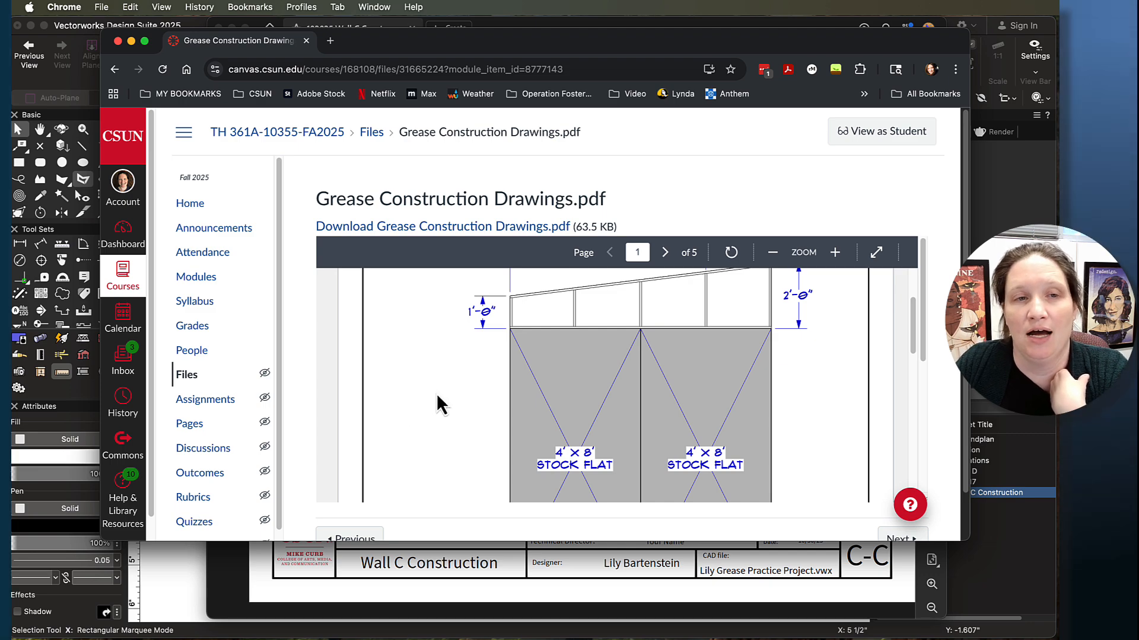
- Return to the course modules, reopen the Final Technical Drawings assignment and review its Drafting Project Files grading rubric
click(195, 277)
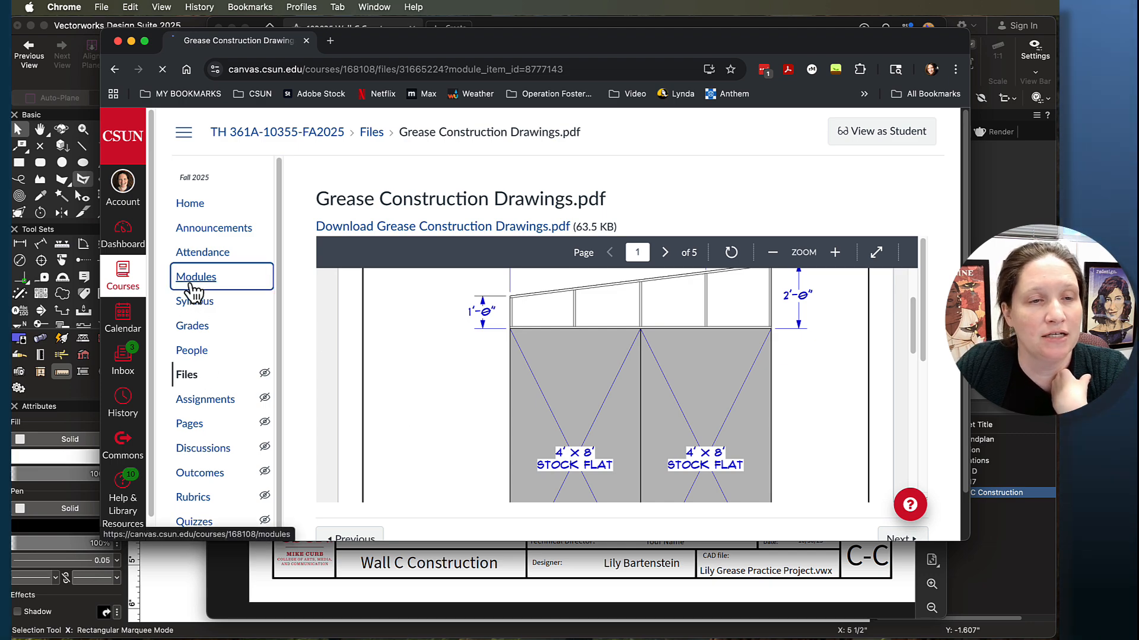
scroll(460, 422, down, 20)
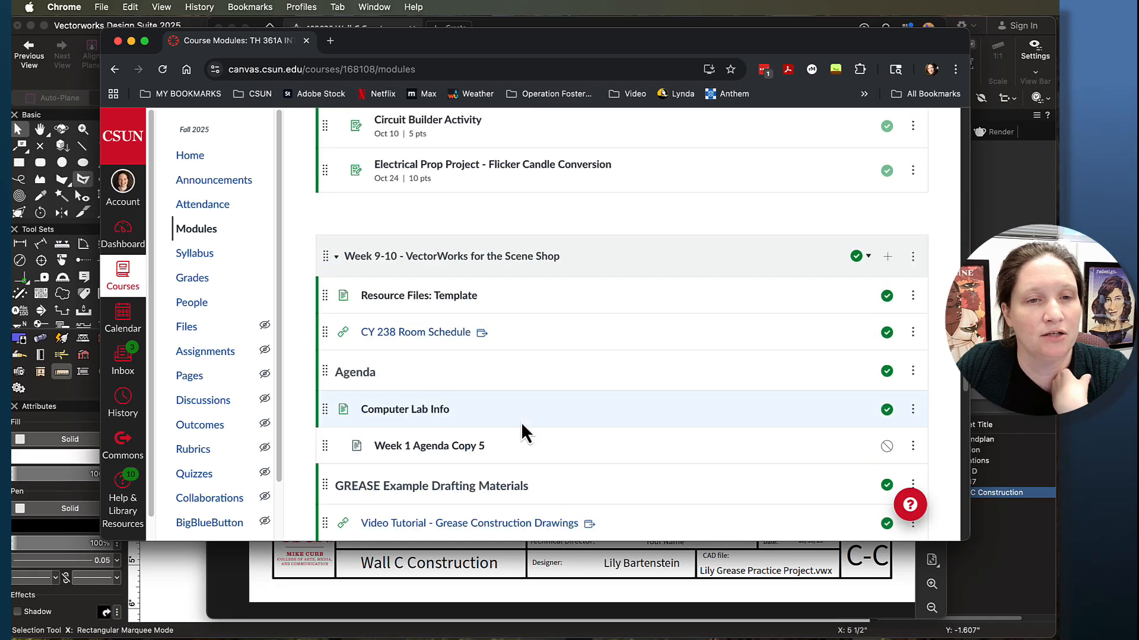
scroll(580, 438, down, 3)
scroll(369, 216, up, 4)
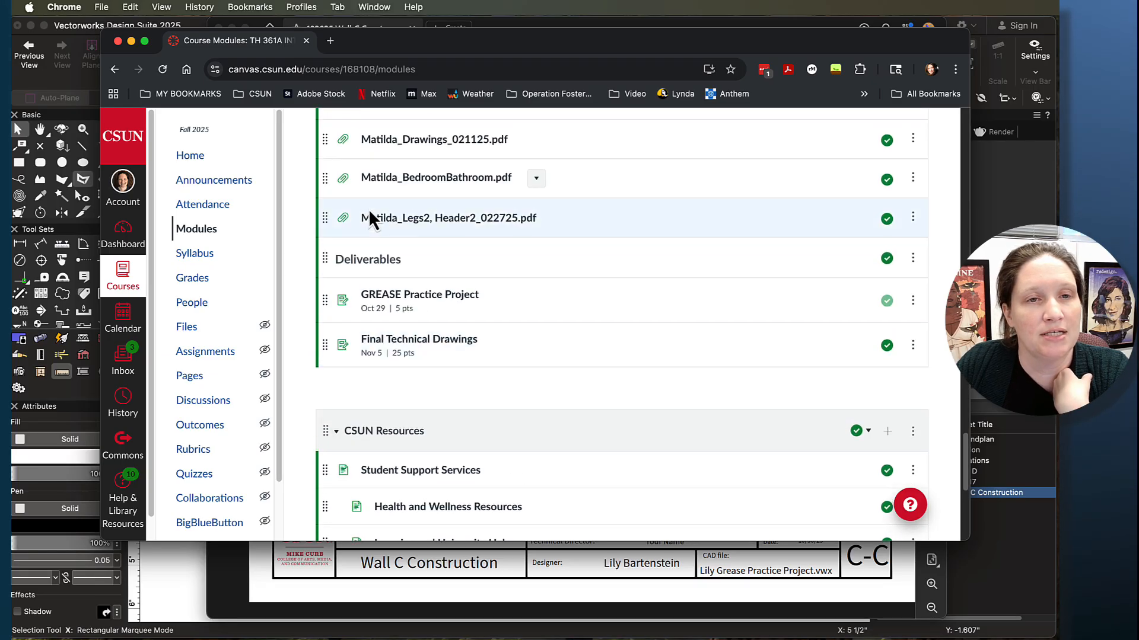
click(439, 345)
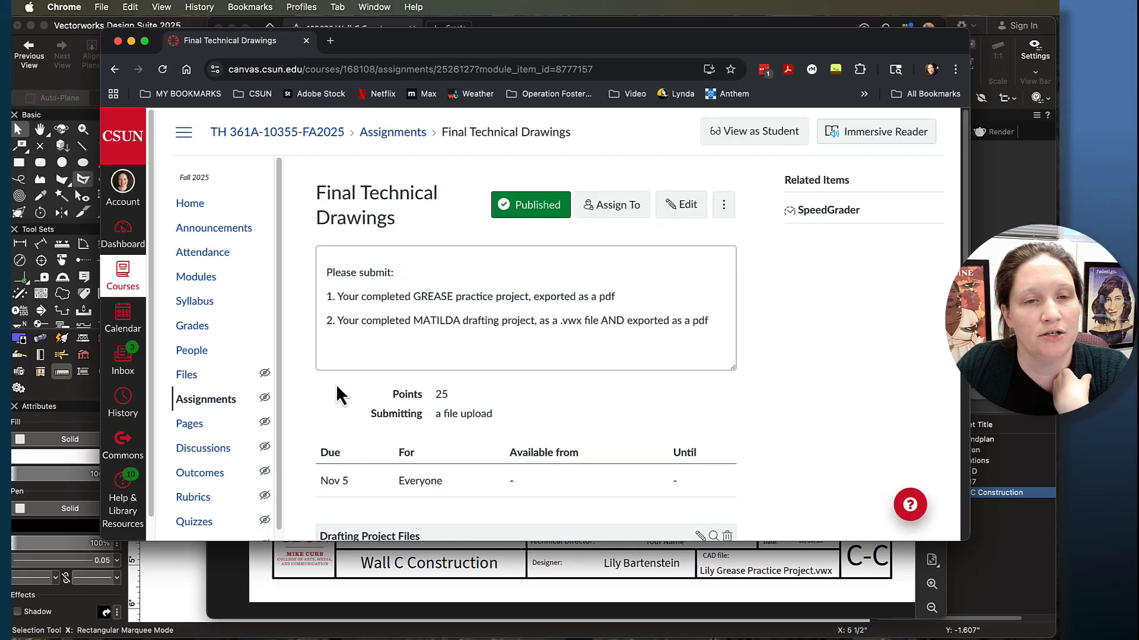
scroll(320, 391, down, 6)
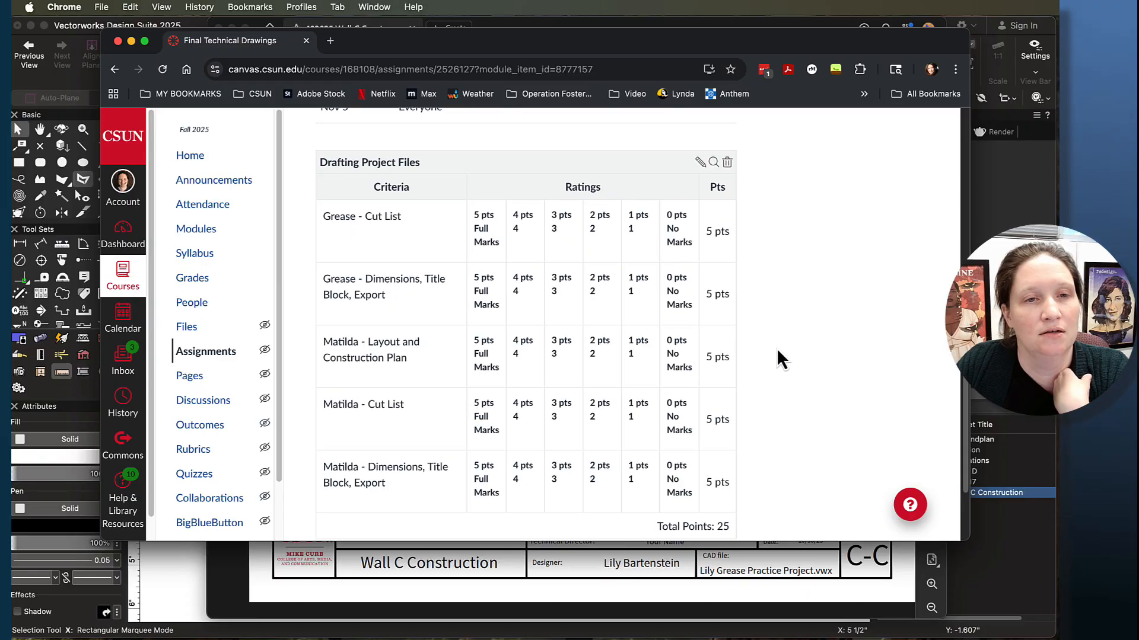